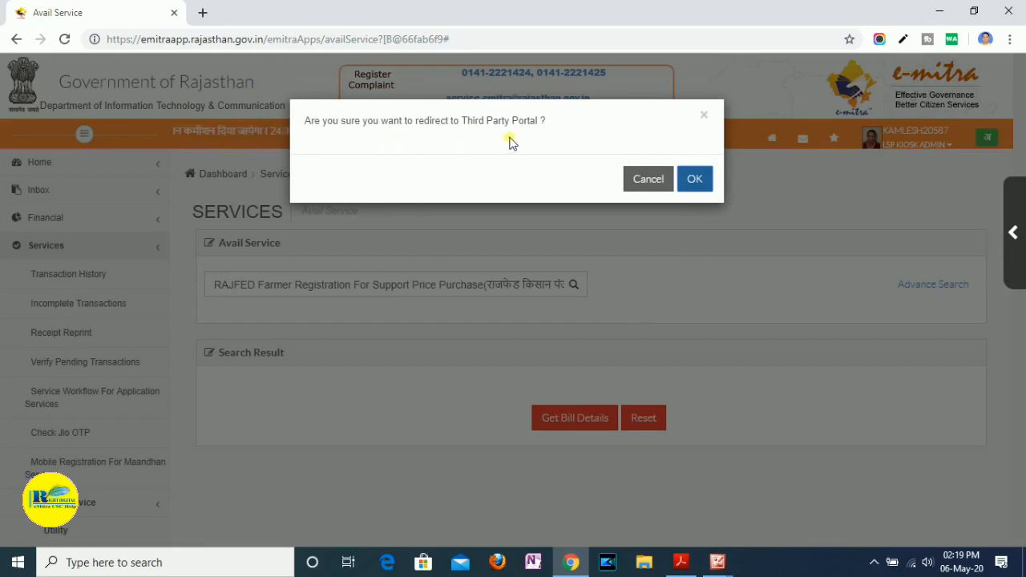
- Confirm the redirect to the third-party portal for RAJFED farmer registration
{"action": "left_click", "coordinate": [702, 184]}
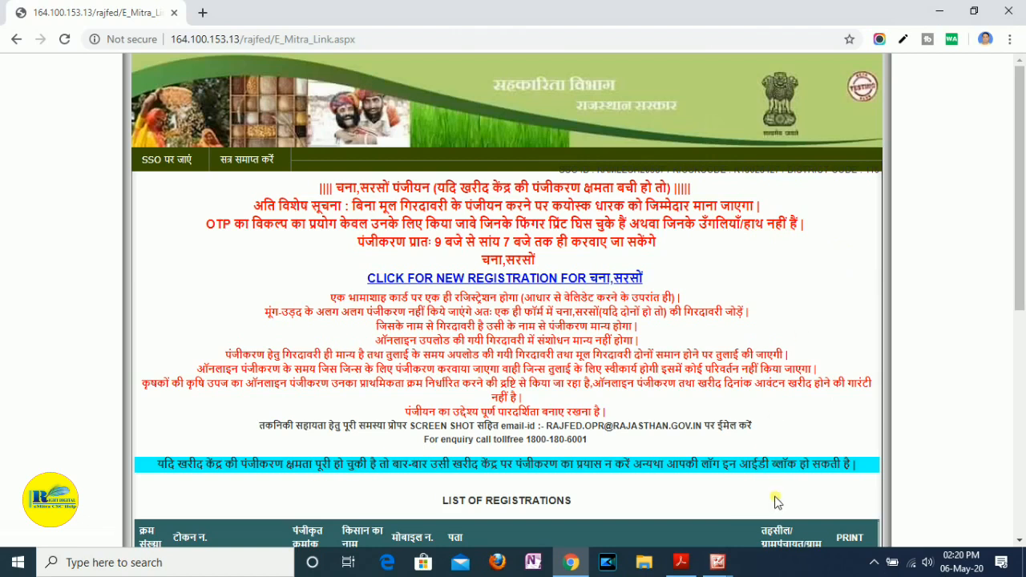
- Switch to Adobe Acrobat Reader to review the crop entries in the scanned record img071.pdf, and return to the registration portal in Chrome
{"action": "left_click", "coordinate": [683, 564]}
{"action": "scroll", "coordinate": [674, 379], "scroll_direction": "down", "scroll_amount": 2}
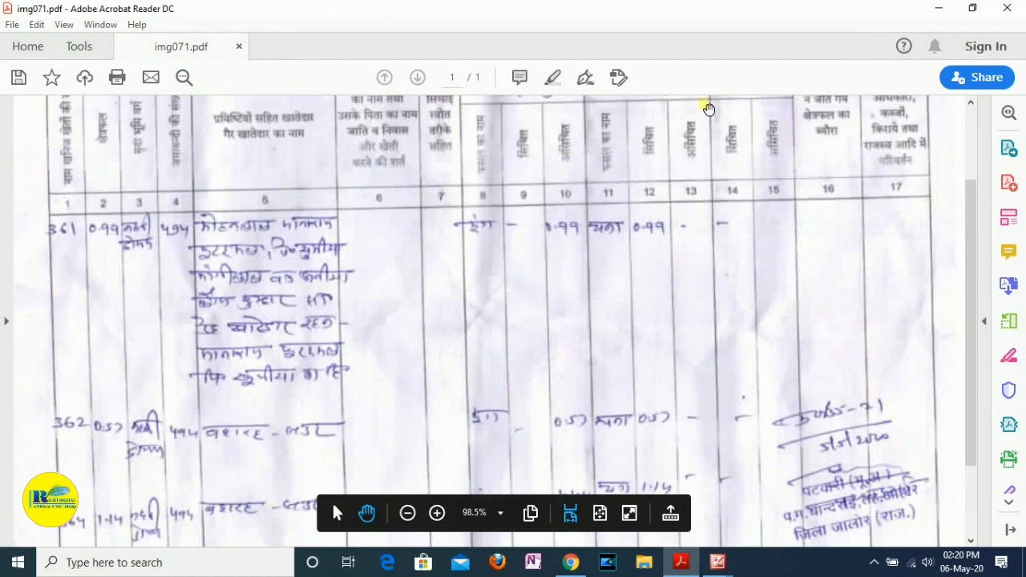
{"action": "scroll", "coordinate": [746, 219], "scroll_direction": "down", "scroll_amount": 1}
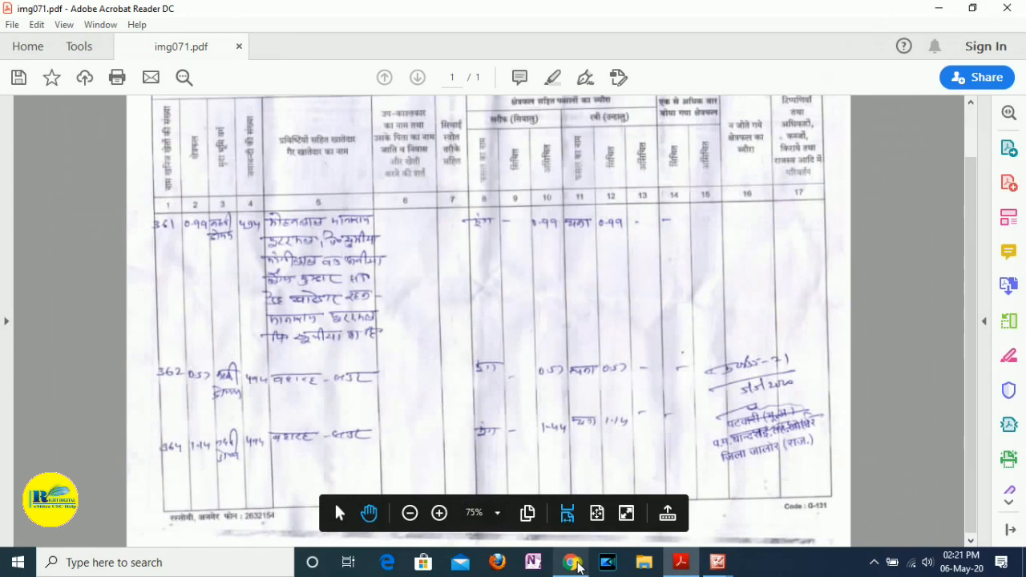
{"action": "left_click", "coordinate": [570, 562]}
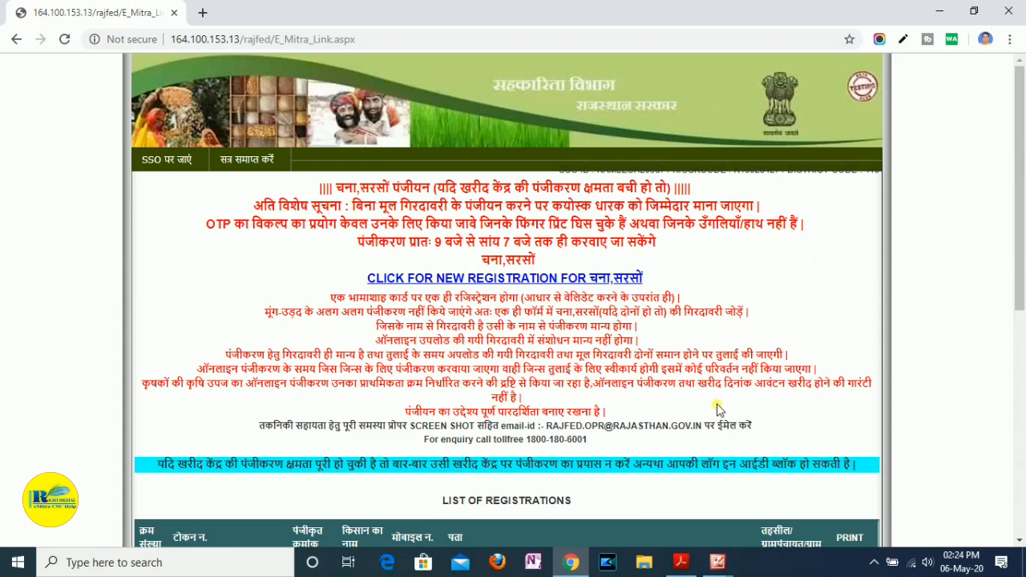
- Examine the portal's registration notices, the technical support contact line and the list of registrations
{"action": "scroll", "coordinate": [682, 412], "scroll_direction": "down", "scroll_amount": 2}
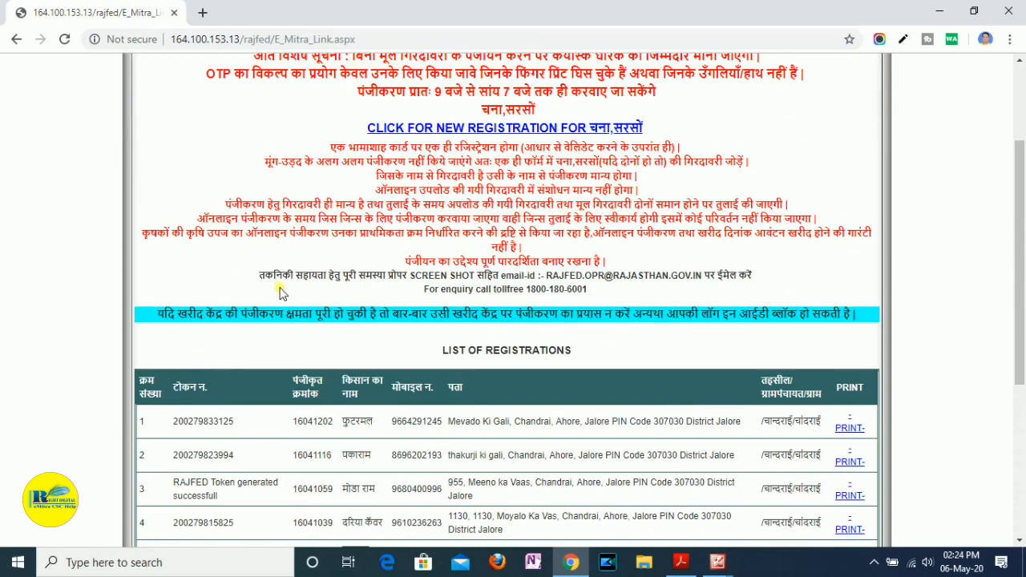
{"action": "scroll", "coordinate": [279, 293], "scroll_direction": "up", "scroll_amount": 1}
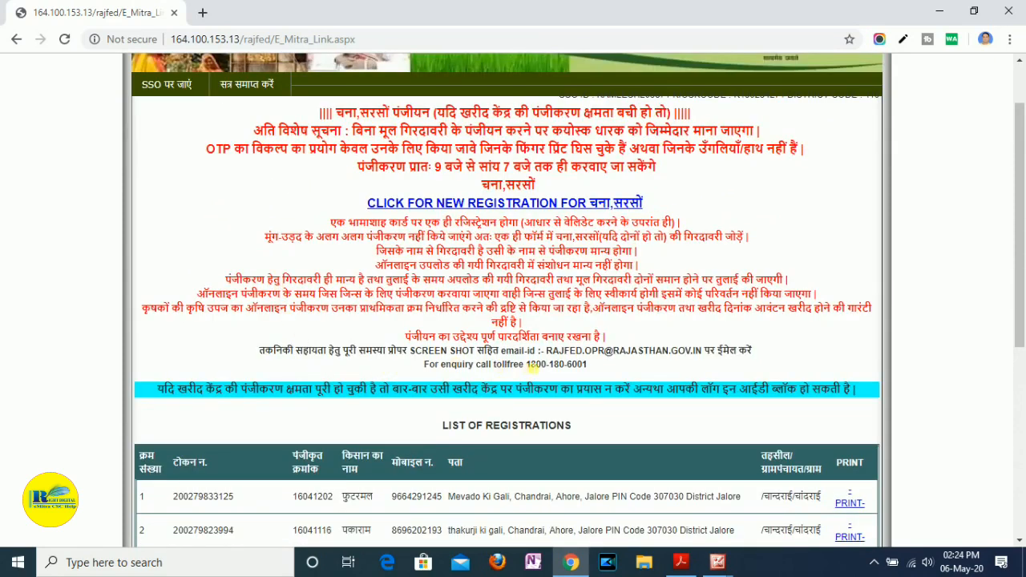
{"action": "left_click_drag", "start_coordinate": [547, 354], "coordinate": [708, 358]}
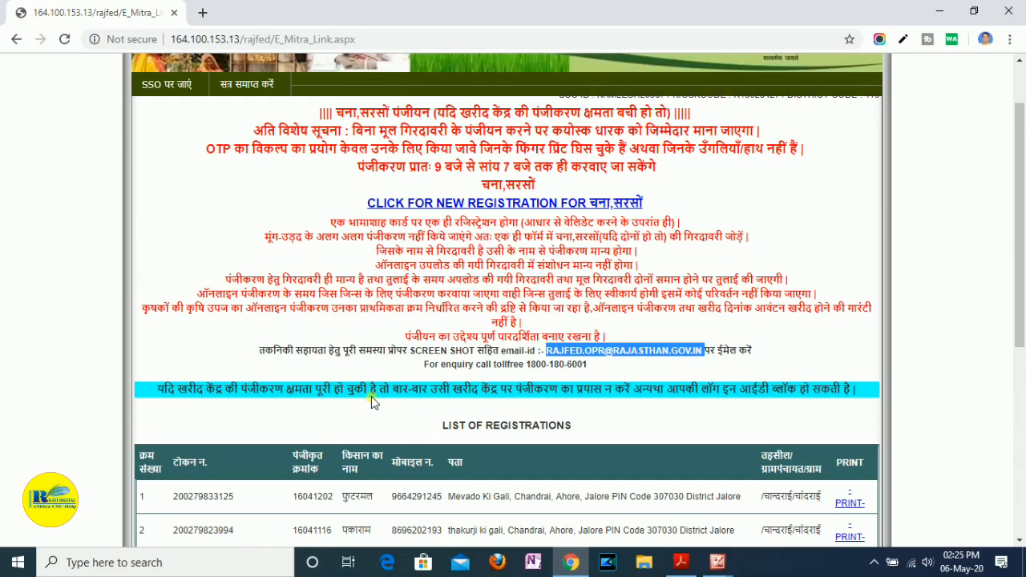
{"action": "scroll", "coordinate": [371, 396], "scroll_direction": "up", "scroll_amount": 1}
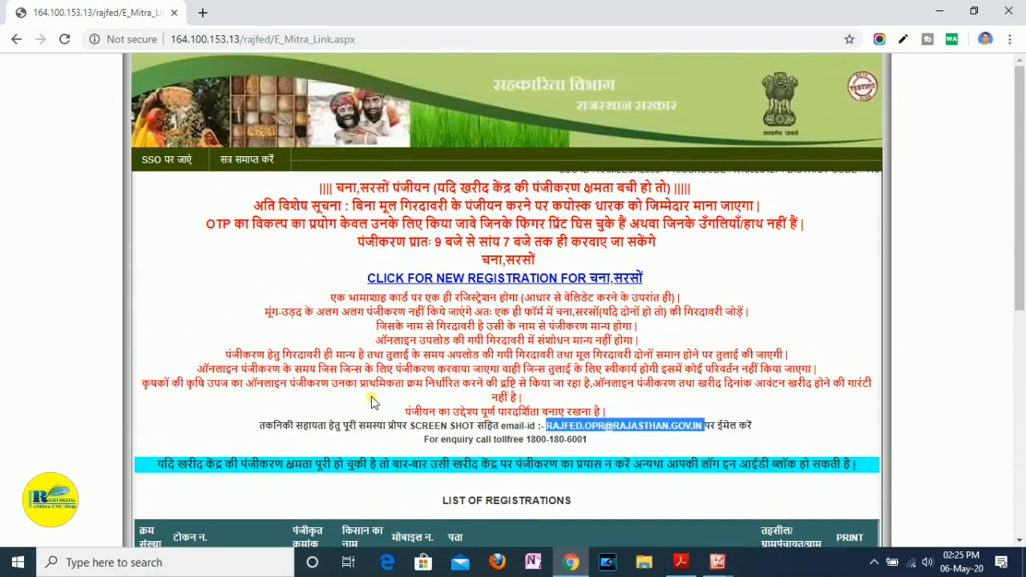
{"action": "scroll", "coordinate": [371, 396], "scroll_direction": "down", "scroll_amount": 1}
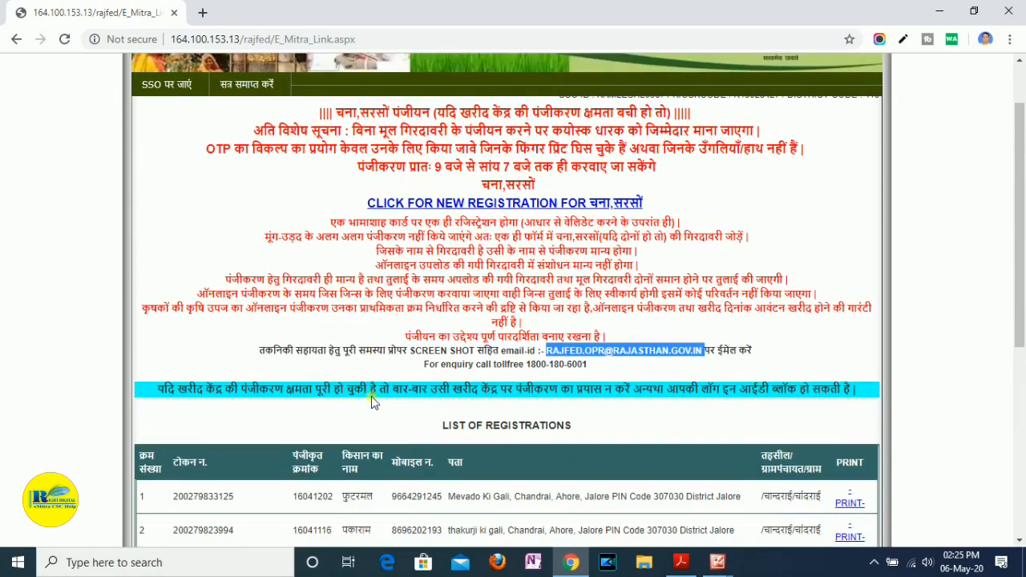
{"action": "left_click", "coordinate": [775, 217]}
{"action": "scroll", "coordinate": [415, 243], "scroll_direction": "up", "scroll_amount": 1}
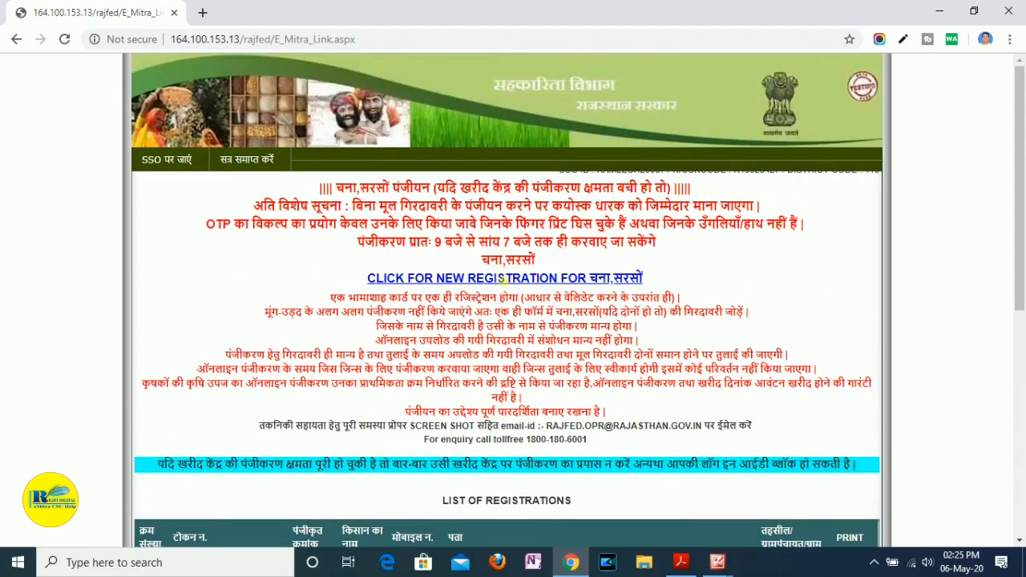
- Open the new registration form for चना,सरसों and accept its introductory notices
{"action": "left_click", "coordinate": [356, 274]}
{"action": "left_click_drag", "start_coordinate": [357, 274], "coordinate": [653, 290]}
{"action": "left_click", "coordinate": [653, 290]}
{"action": "left_click", "coordinate": [601, 282]}
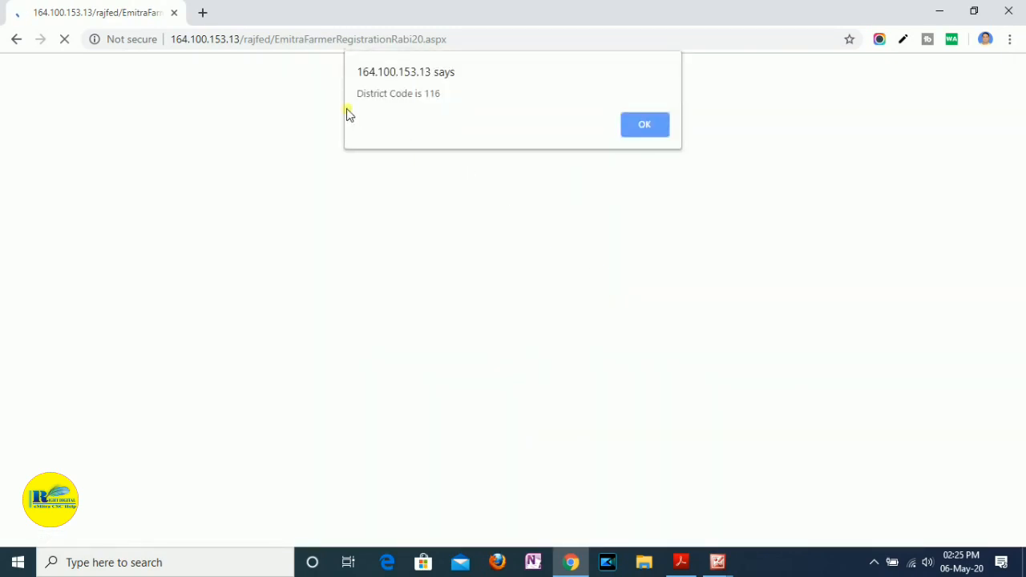
{"action": "left_click", "coordinate": [651, 125]}
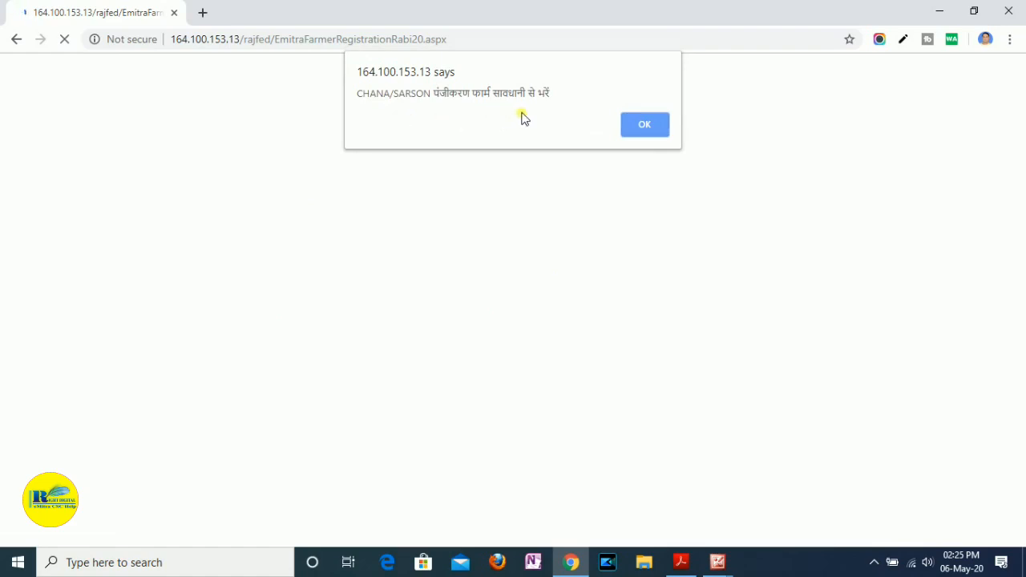
{"action": "left_click", "coordinate": [647, 127]}
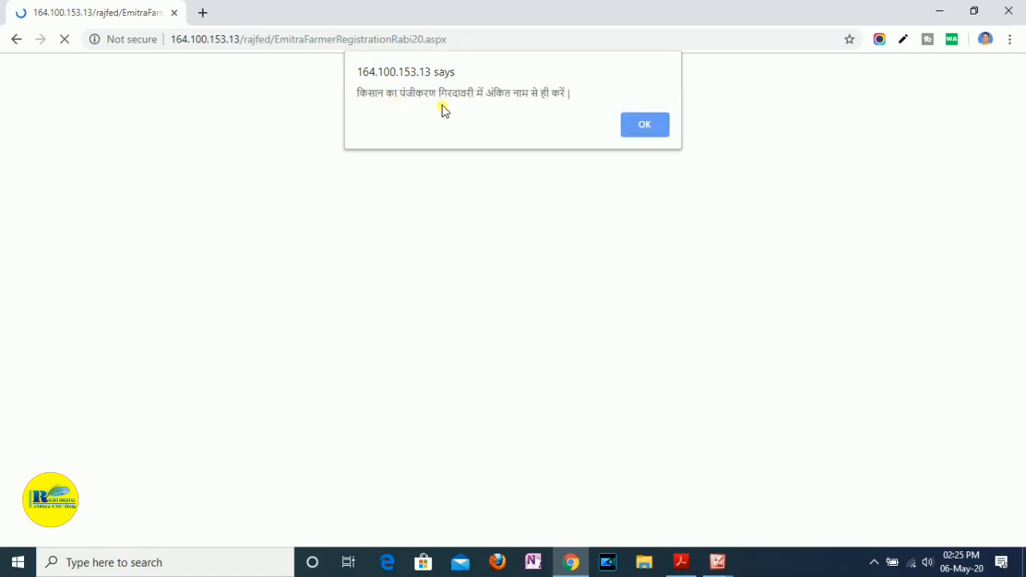
{"action": "left_click", "coordinate": [652, 126]}
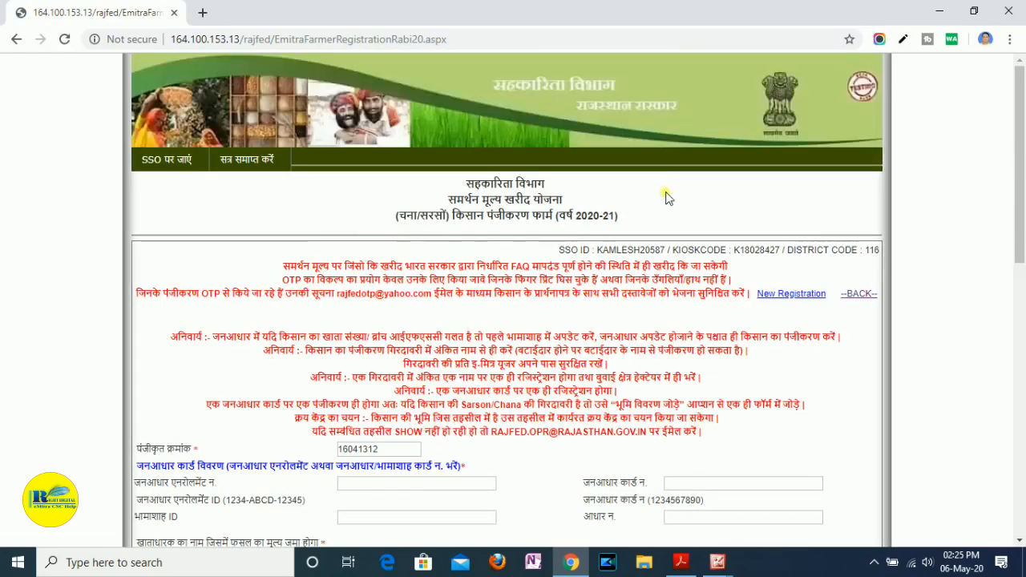
- Read the mandatory instructions above the form, especially the one about wrong account or IFSC details in Jan Aadhaar
{"action": "scroll", "coordinate": [667, 197], "scroll_direction": "down", "scroll_amount": 2}
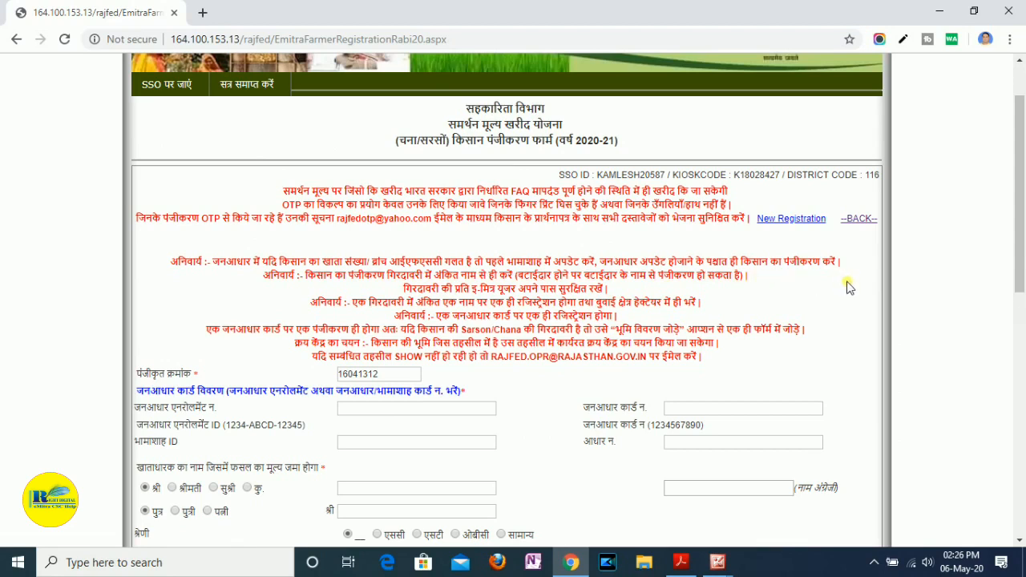
{"action": "left_click_drag", "start_coordinate": [170, 261], "coordinate": [848, 267]}
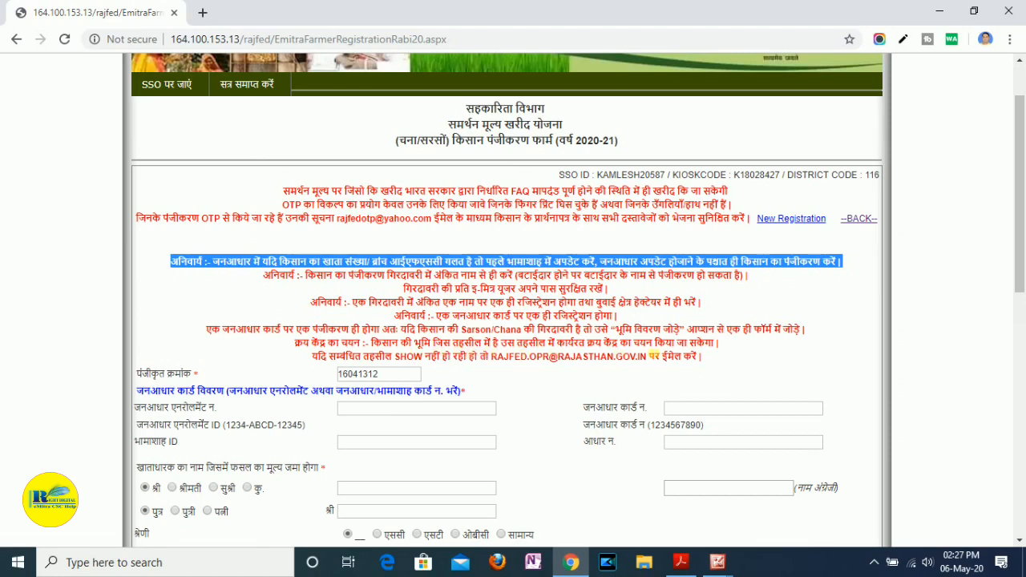
{"action": "scroll", "coordinate": [653, 353], "scroll_direction": "down", "scroll_amount": 2}
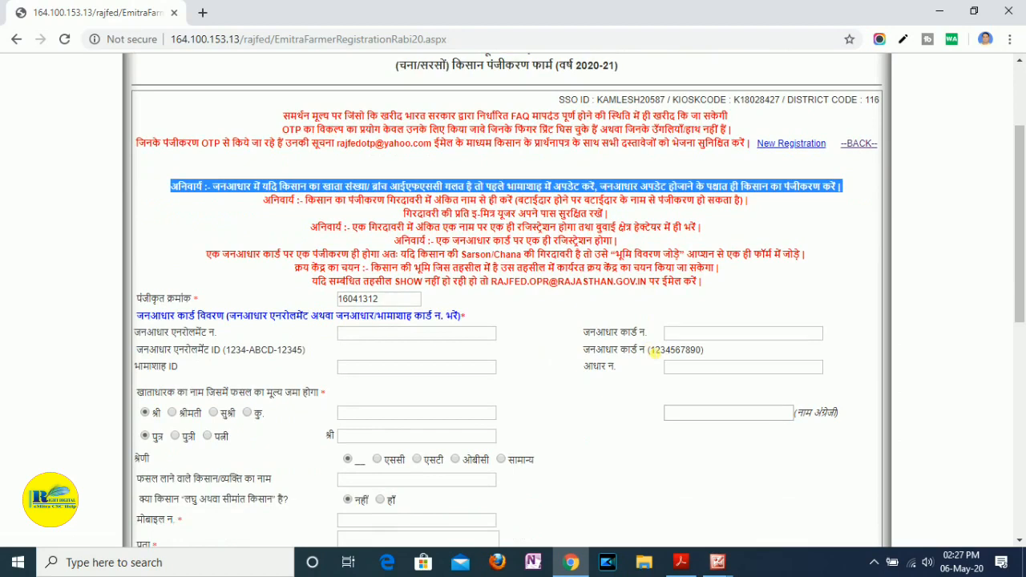
{"action": "left_click", "coordinate": [416, 314]}
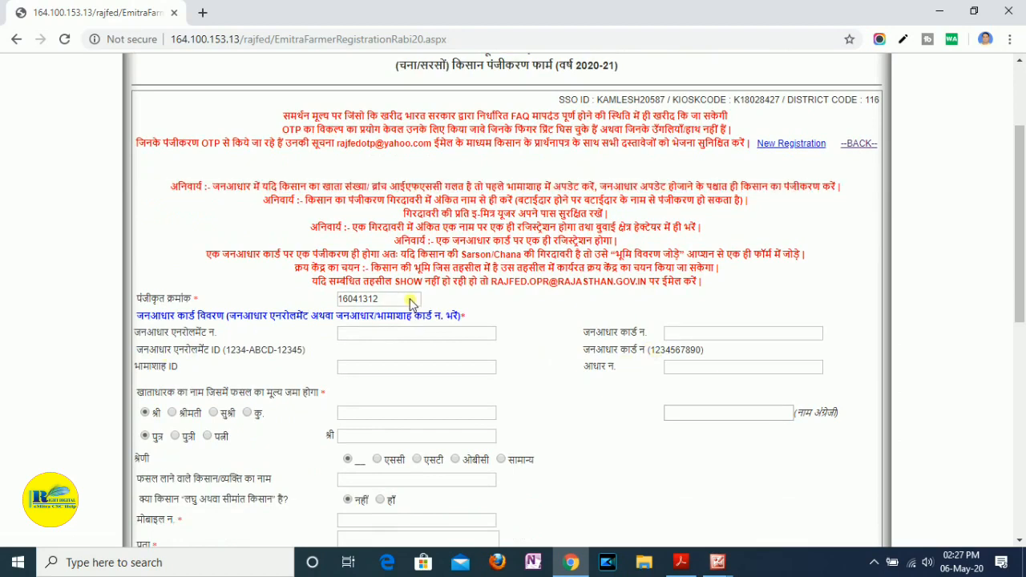
- Enter the farmer's Jan Aadhaar card number and accept the district code notice to load the family members
{"action": "scroll", "coordinate": [525, 322], "scroll_direction": "down", "scroll_amount": 1}
{"action": "scroll", "coordinate": [525, 322], "scroll_direction": "down", "scroll_amount": 1}
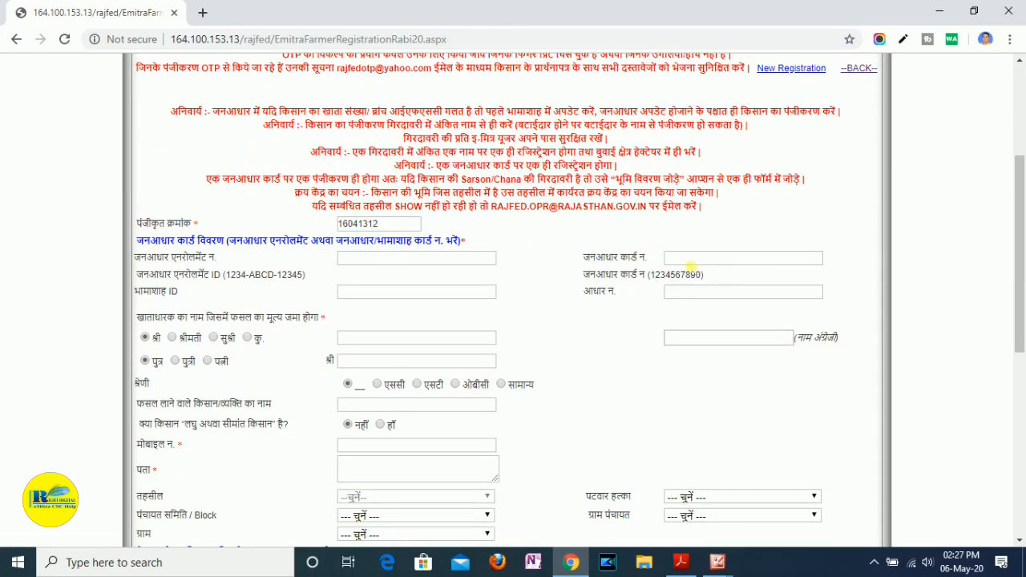
{"action": "left_click", "coordinate": [694, 261]}
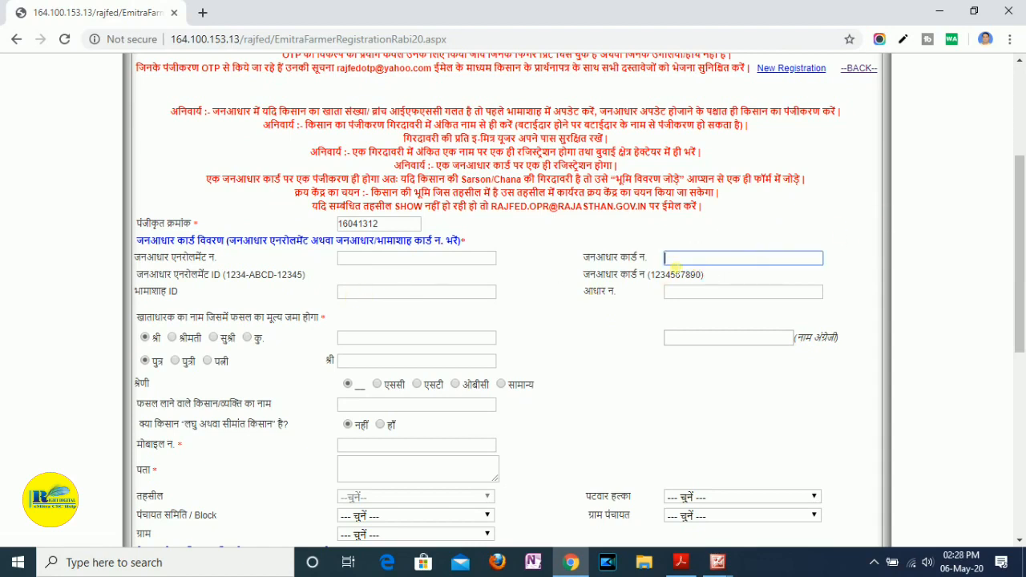
{"action": "left_click", "coordinate": [387, 263]}
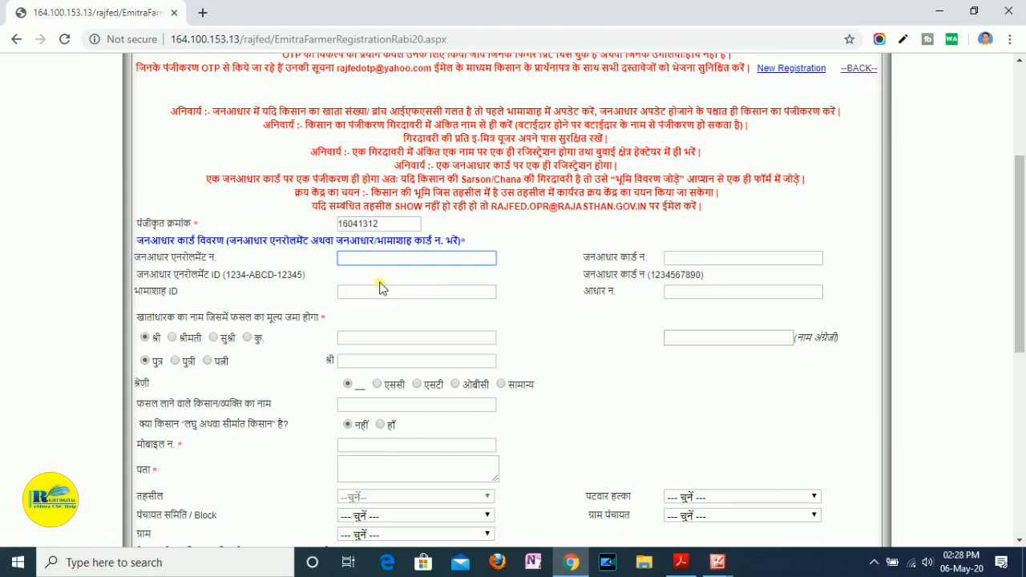
{"action": "left_click", "coordinate": [401, 293]}
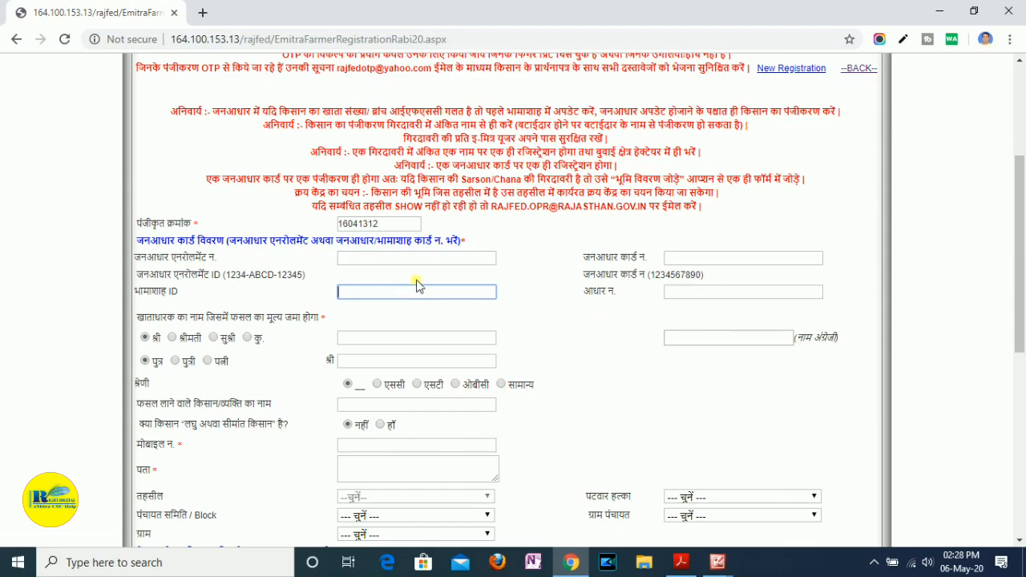
{"action": "left_click", "coordinate": [710, 262]}
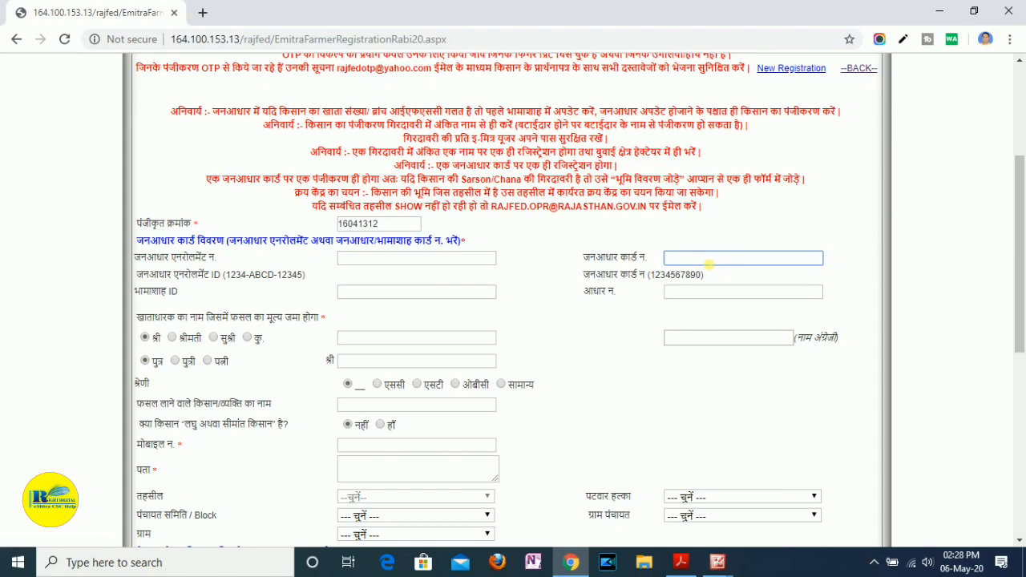
{"action": "left_click", "coordinate": [612, 330]}
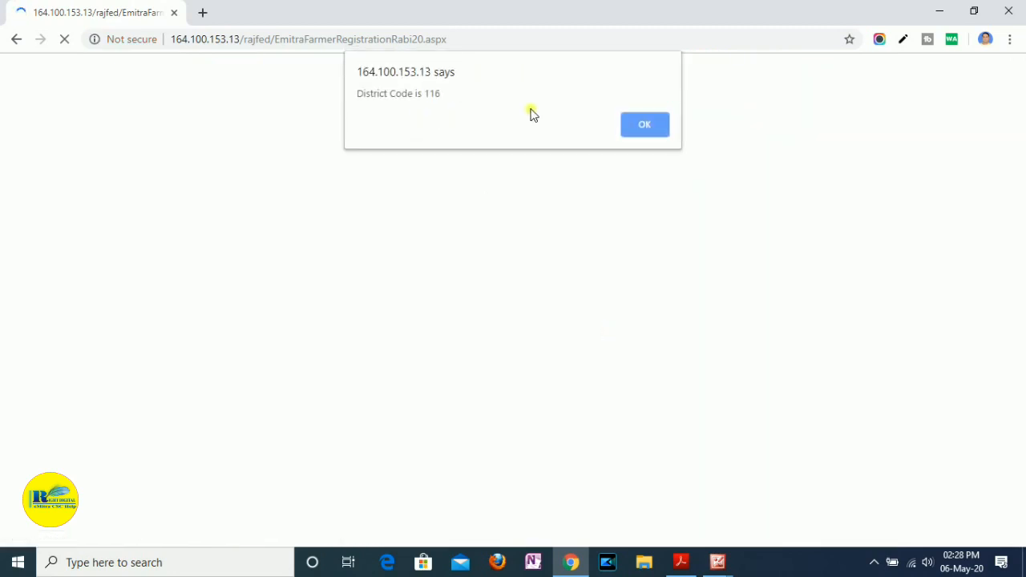
{"action": "left_click", "coordinate": [655, 128]}
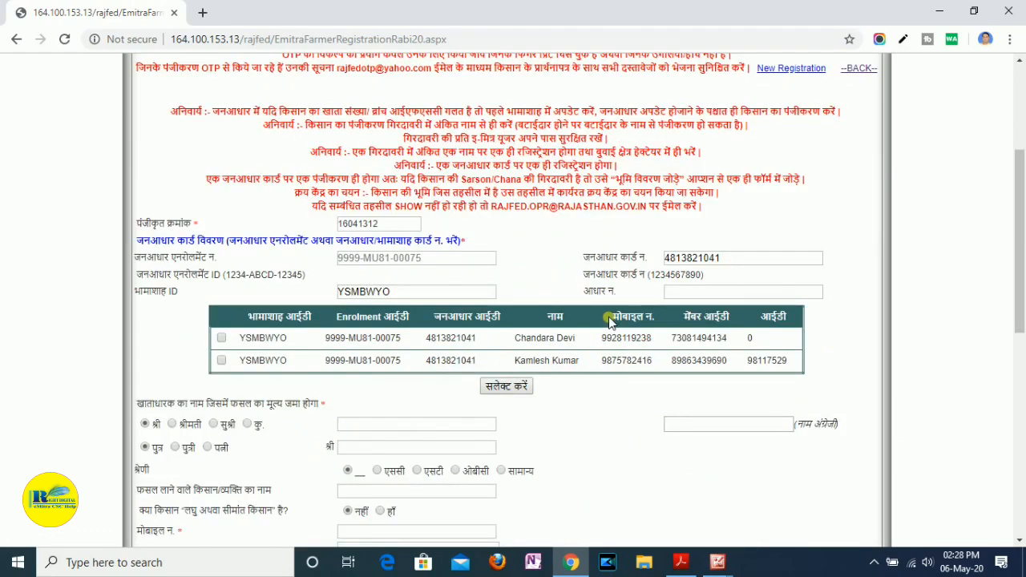
- Select the second family member in the Jan Aadhaar list, submit the selection and accept the district code and Aadhaar notices
{"action": "scroll", "coordinate": [535, 282], "scroll_direction": "up", "scroll_amount": 3}
{"action": "scroll", "coordinate": [536, 281], "scroll_direction": "down", "scroll_amount": 2}
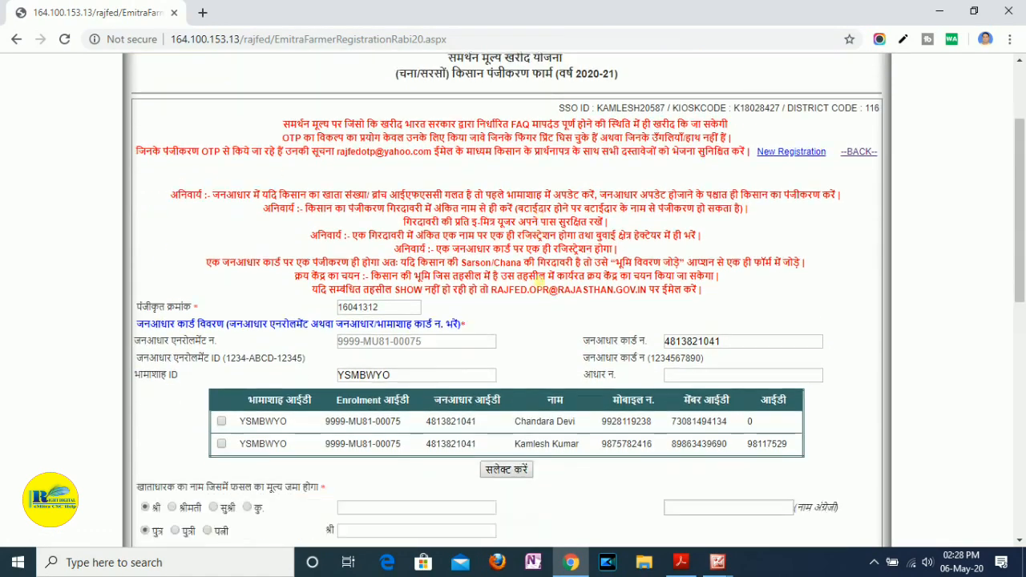
{"action": "scroll", "coordinate": [535, 281], "scroll_direction": "down", "scroll_amount": 4}
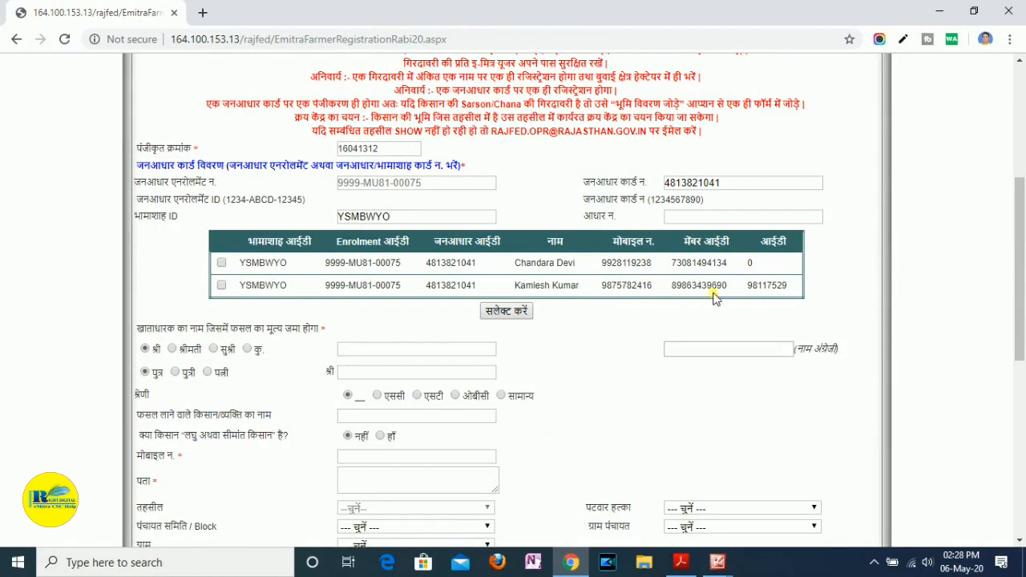
{"action": "left_click", "coordinate": [222, 286]}
{"action": "left_click", "coordinate": [509, 313]}
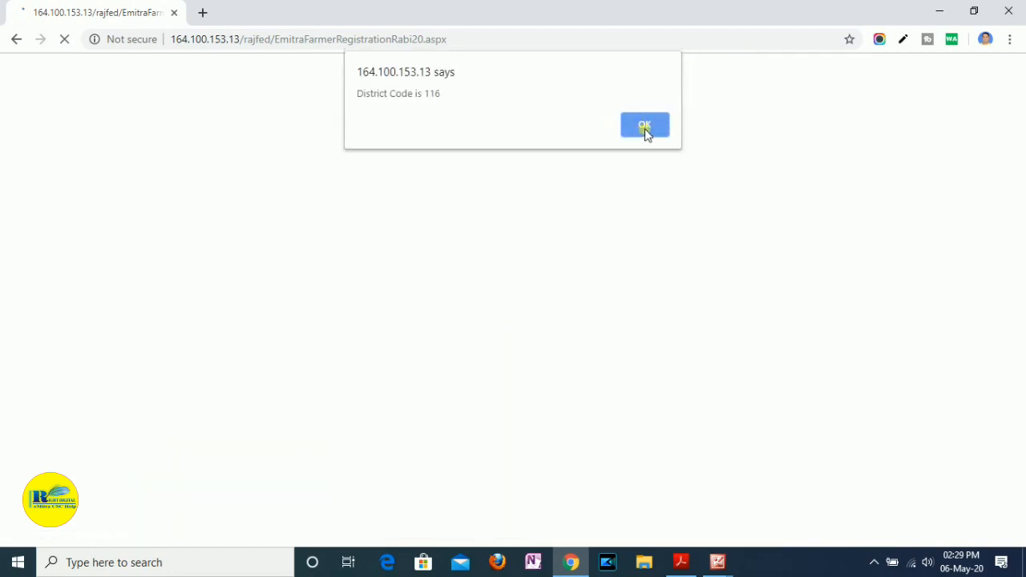
{"action": "left_click", "coordinate": [647, 131]}
{"action": "left_click", "coordinate": [648, 131]}
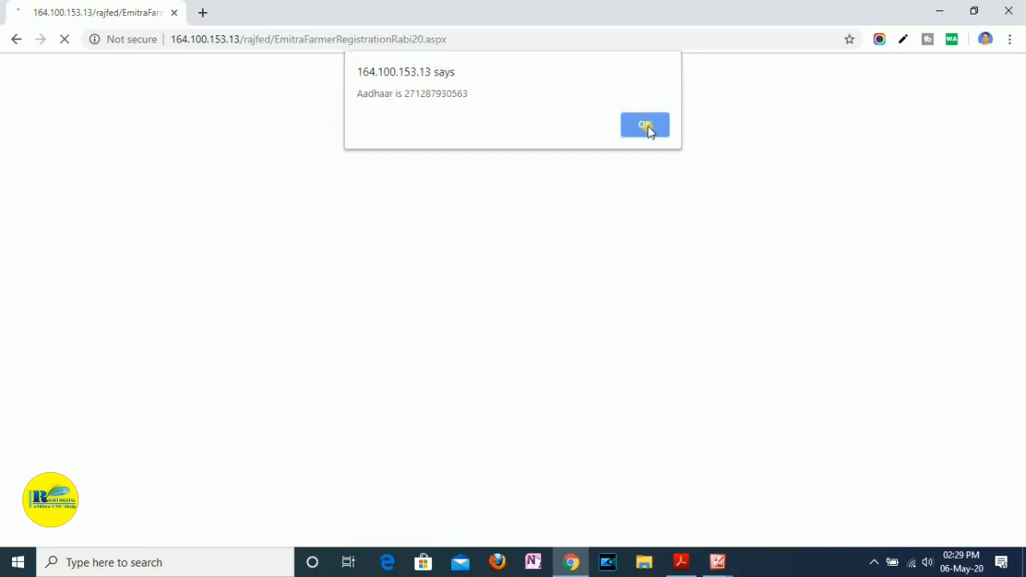
{"action": "left_click", "coordinate": [648, 126]}
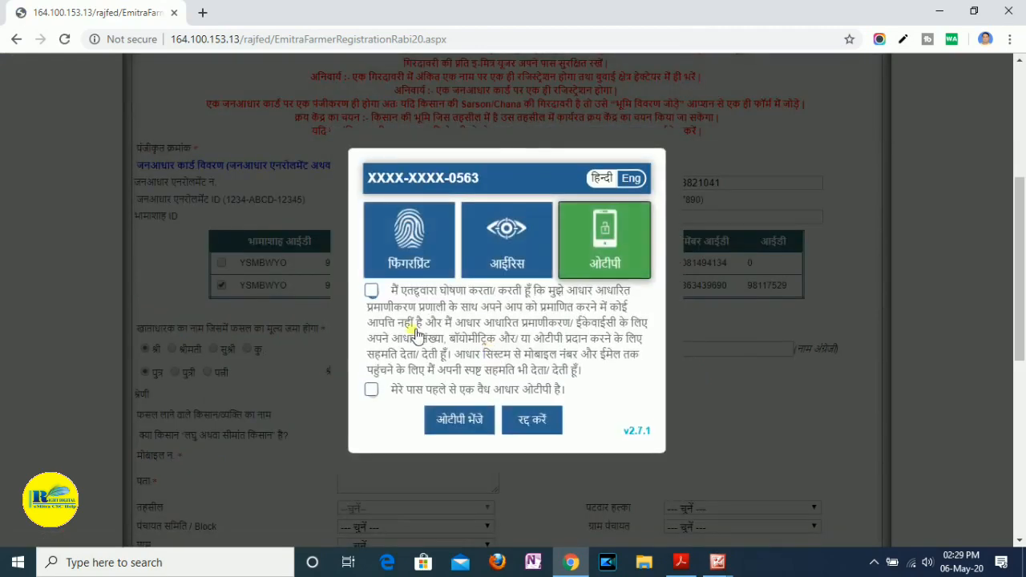
- Give the Aadhaar consent declaration, authenticate the farmer by fingerprint and accept the district code, registration and Aadhaar match notices
{"action": "left_click", "coordinate": [373, 294]}
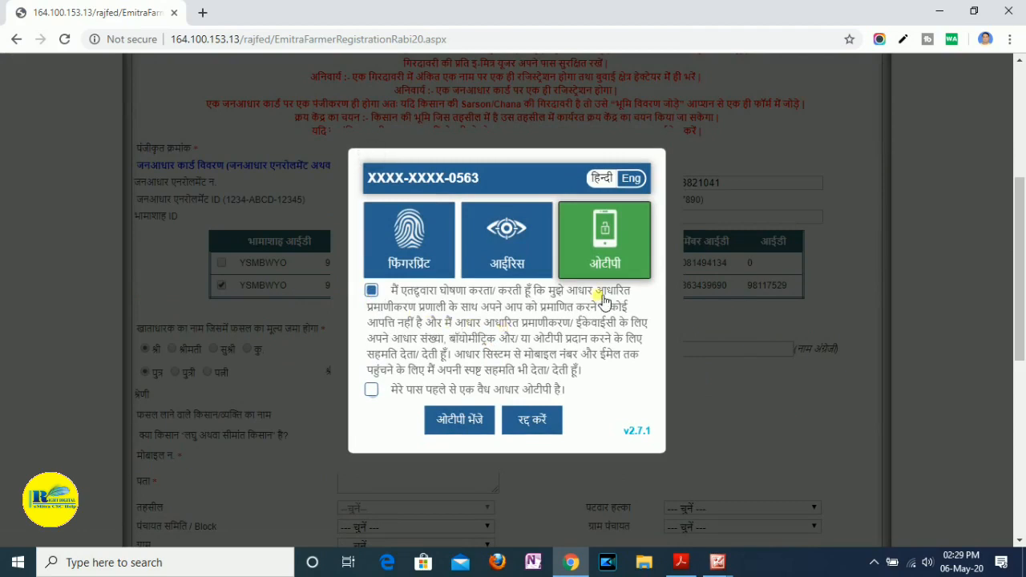
{"action": "left_click", "coordinate": [405, 258]}
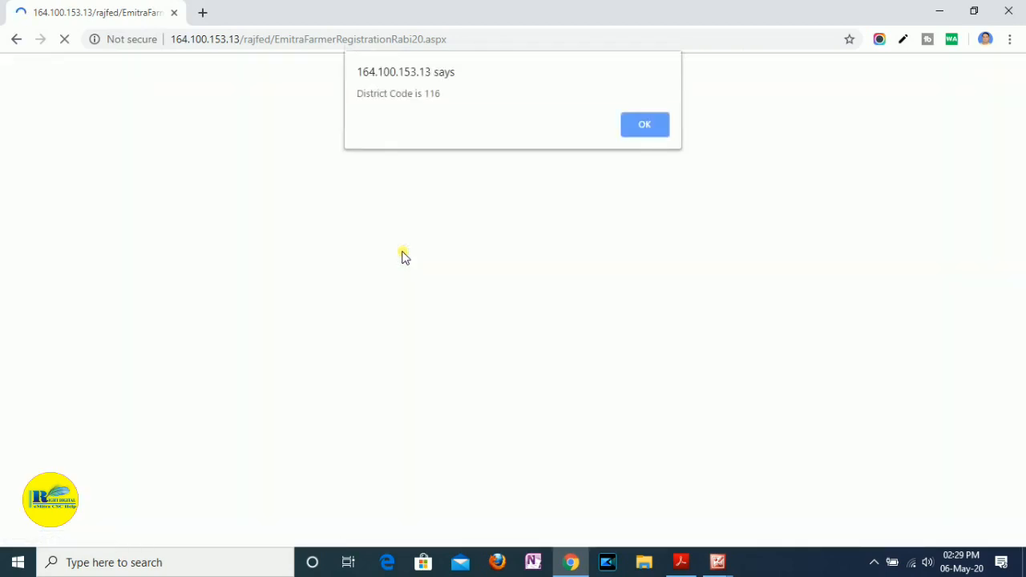
{"action": "left_click", "coordinate": [639, 130]}
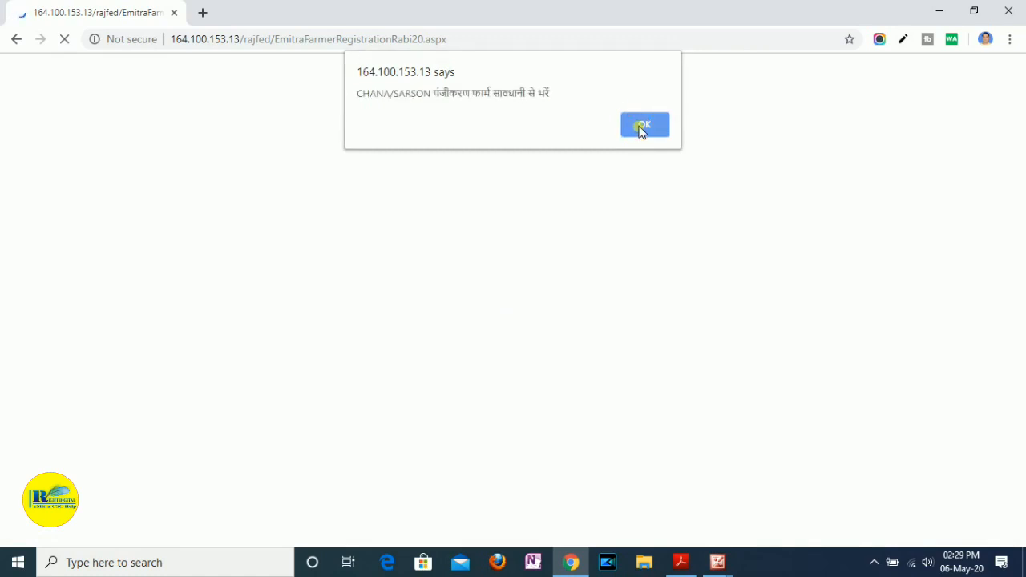
{"action": "left_click", "coordinate": [644, 126]}
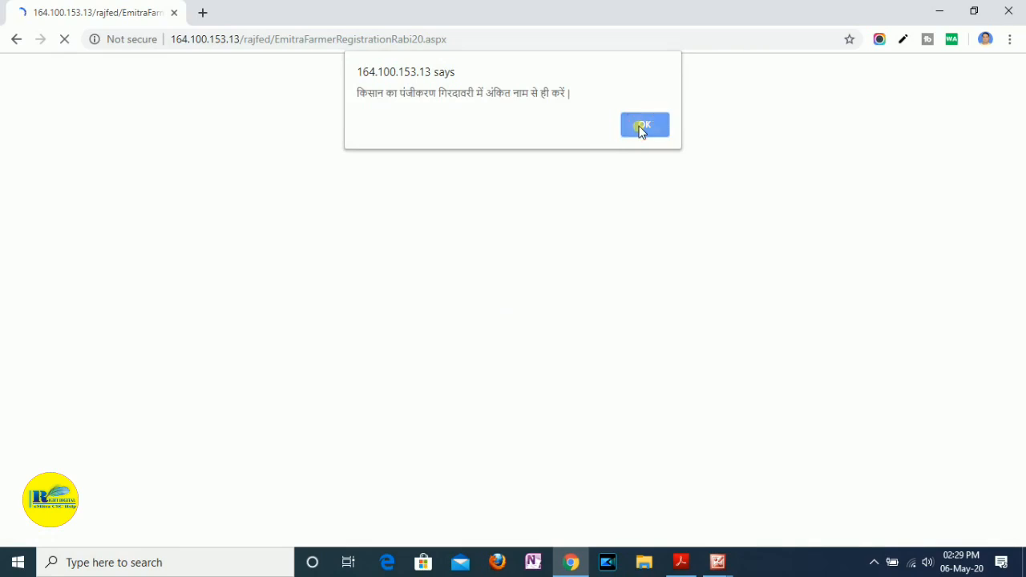
{"action": "left_click", "coordinate": [641, 132]}
{"action": "left_click", "coordinate": [641, 131]}
{"action": "left_click", "coordinate": [640, 131]}
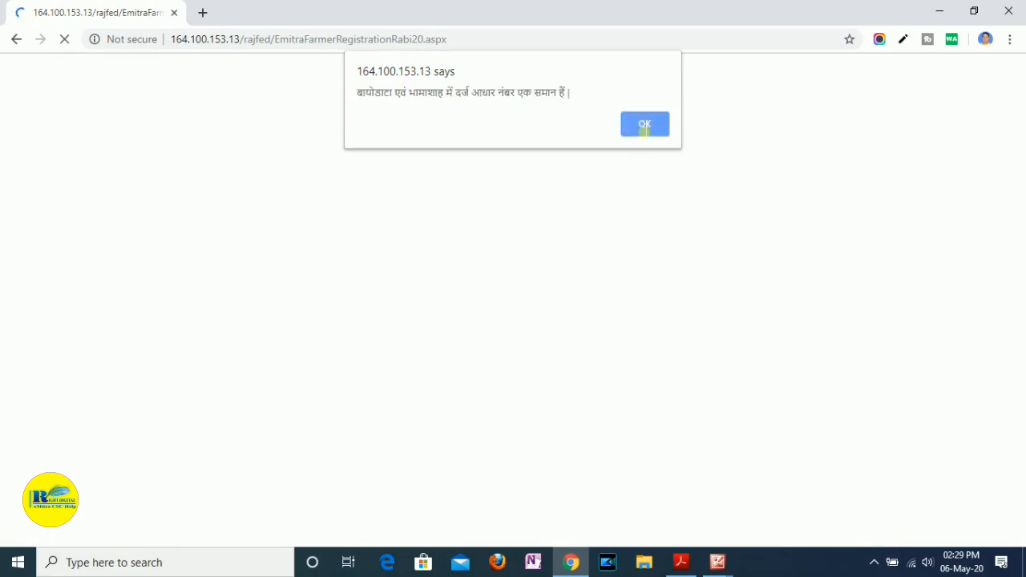
{"action": "left_click", "coordinate": [639, 258]}
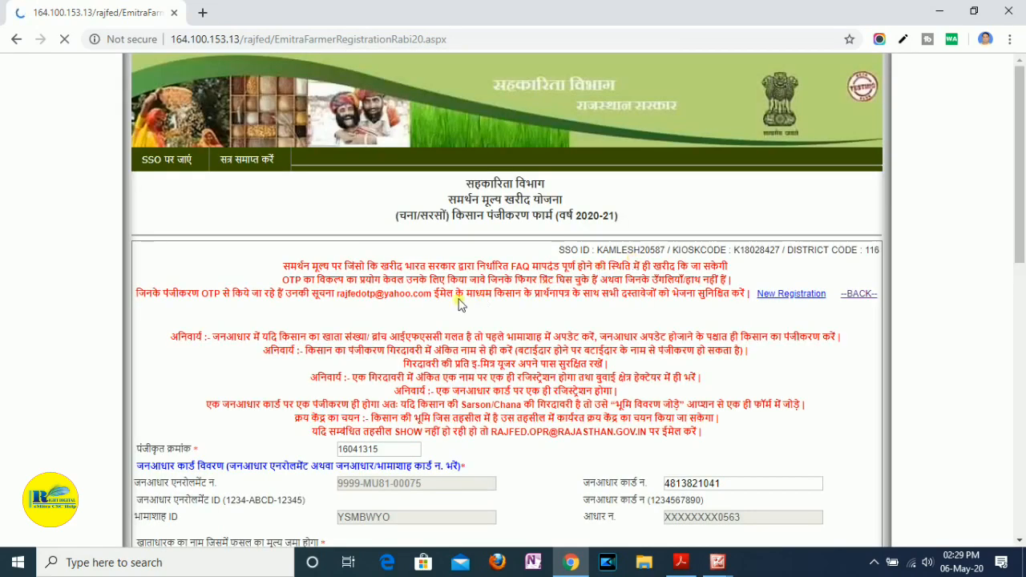
- Review the fetched farmer details and enter the full name of the person bringing the crop
{"action": "scroll", "coordinate": [463, 305], "scroll_direction": "down", "scroll_amount": 5}
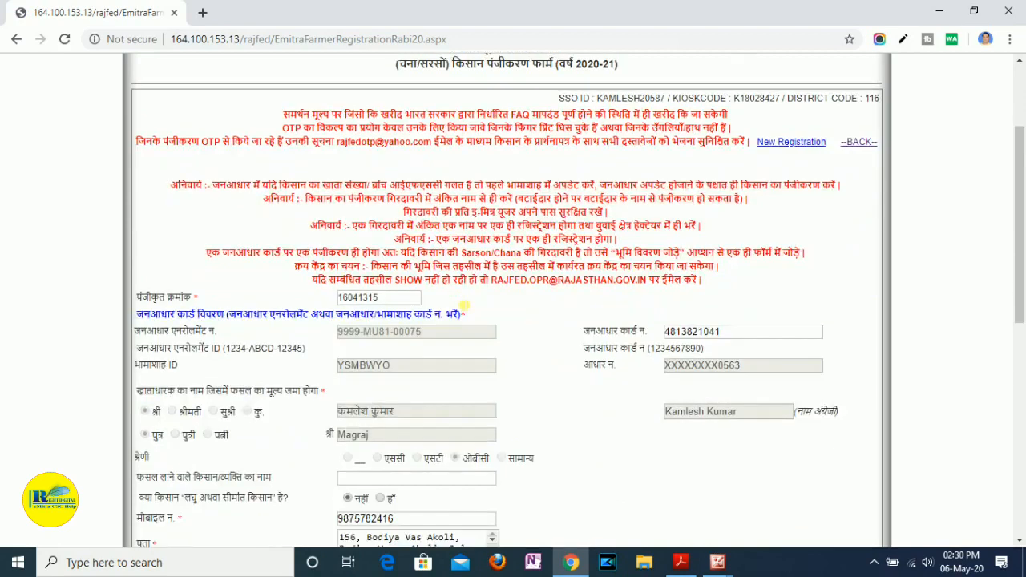
{"action": "scroll", "coordinate": [426, 242], "scroll_direction": "up", "scroll_amount": 1}
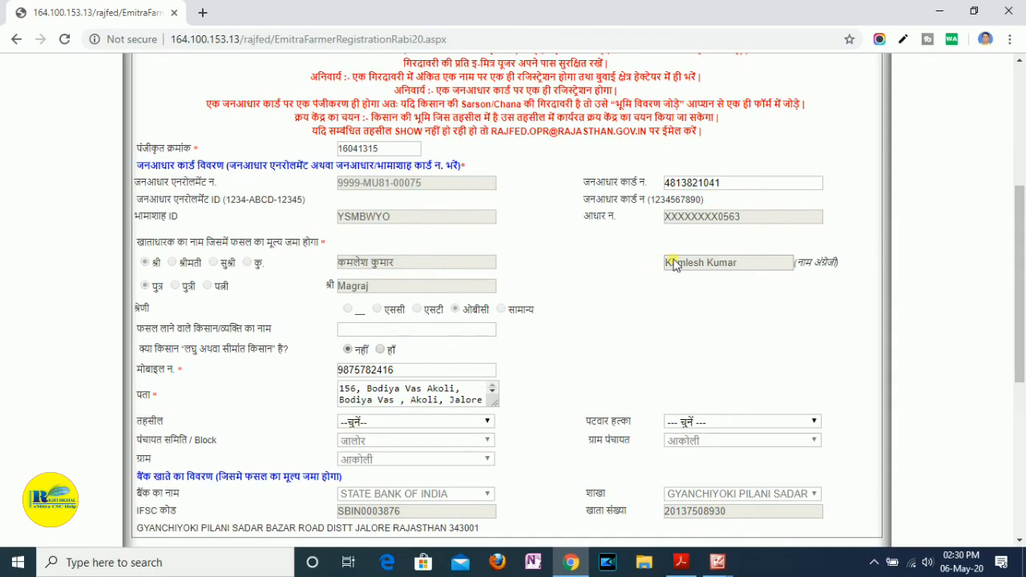
{"action": "scroll", "coordinate": [675, 265], "scroll_direction": "down", "scroll_amount": 1}
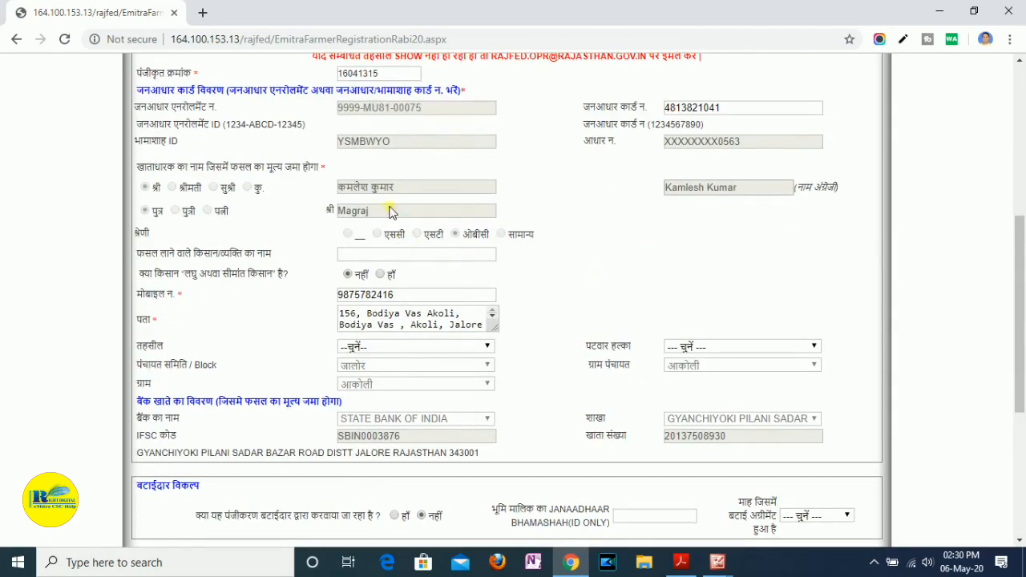
{"action": "left_click", "coordinate": [379, 257]}
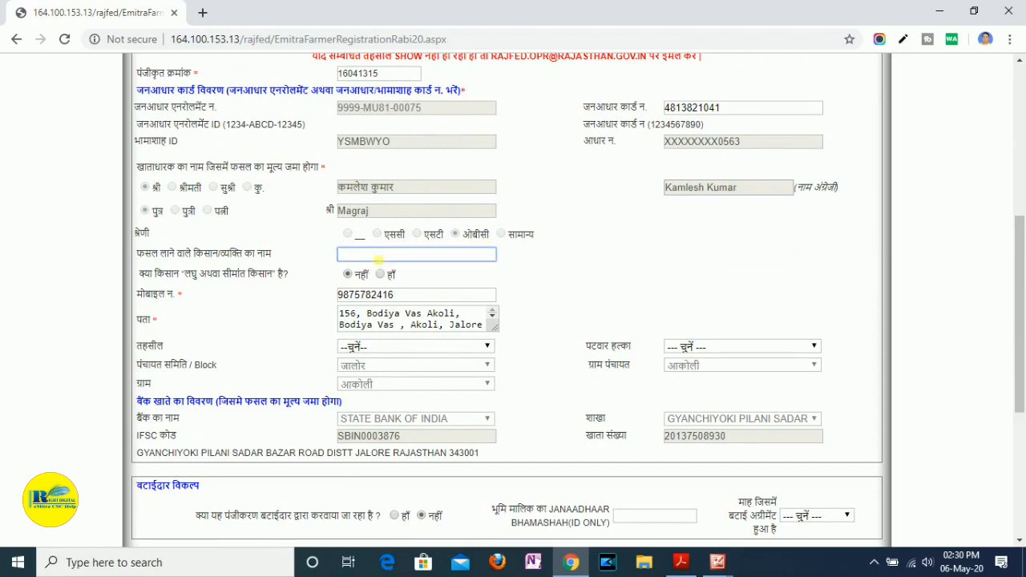
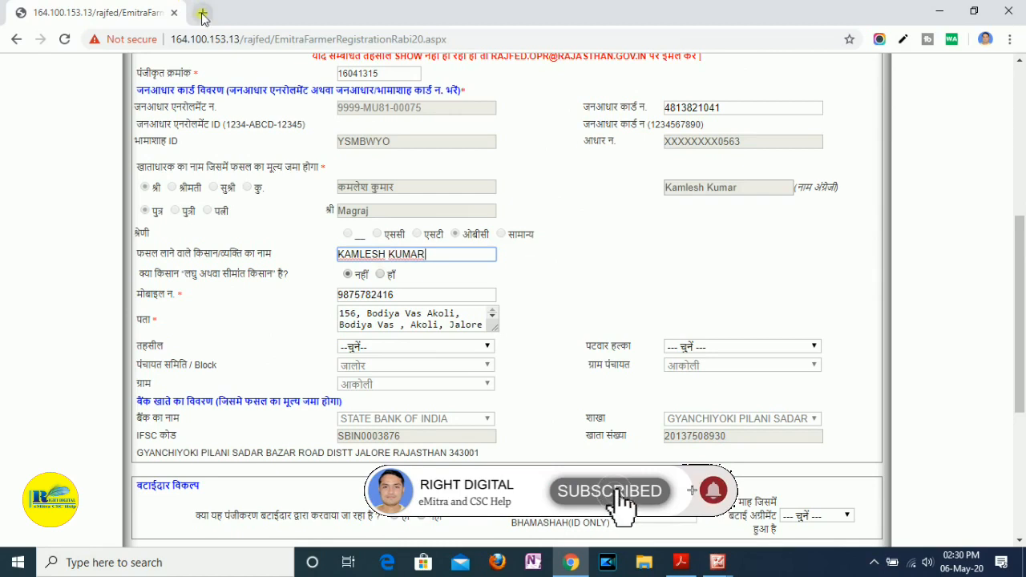
{"action": "left_click", "coordinate": [675, 268]}
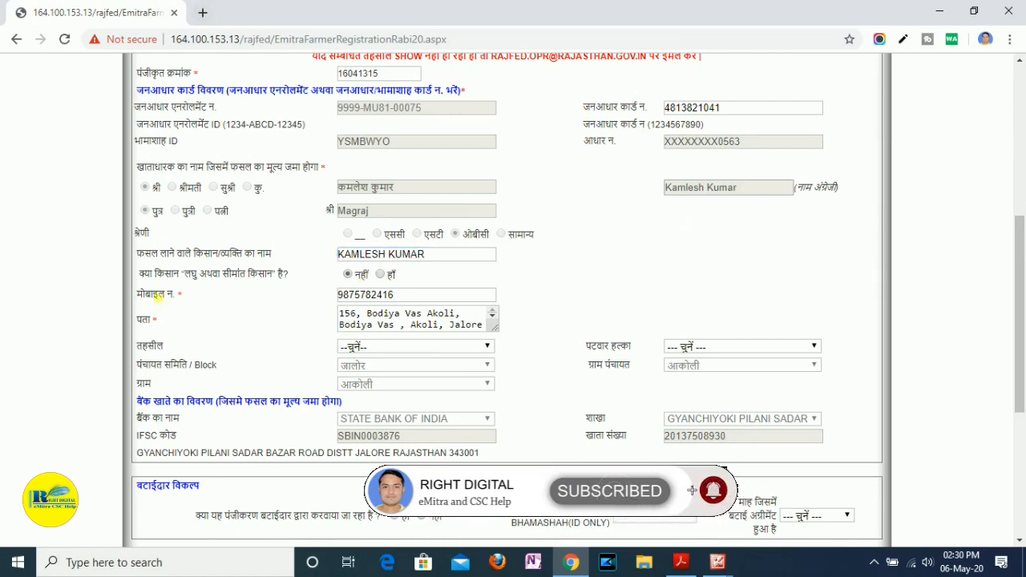
- Review the small or marginal farmer question and the farmer's prefilled mobile number
{"action": "left_click", "coordinate": [146, 281]}
{"action": "left_click_drag", "start_coordinate": [166, 275], "coordinate": [290, 280]}
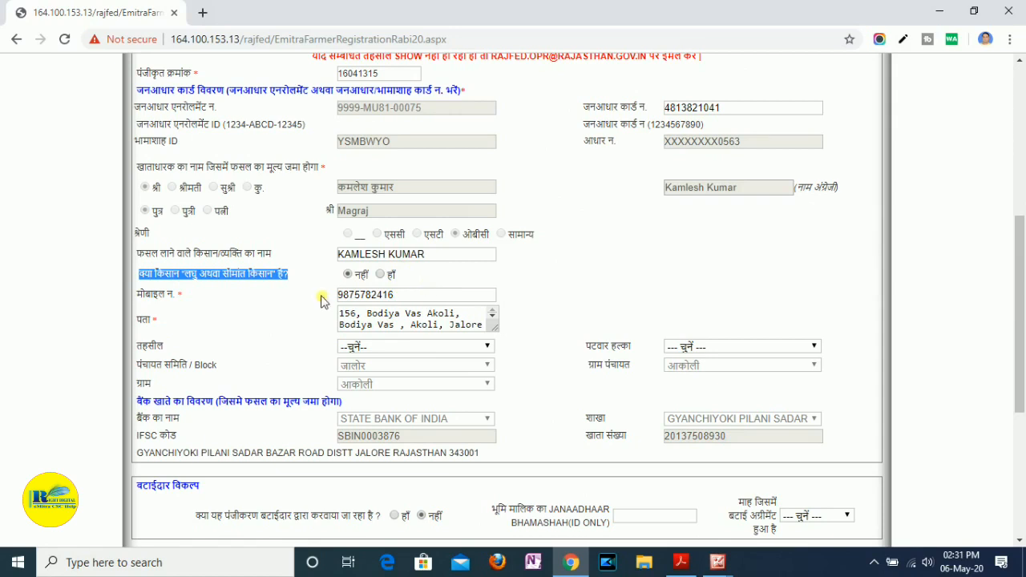
{"action": "left_click", "coordinate": [401, 296]}
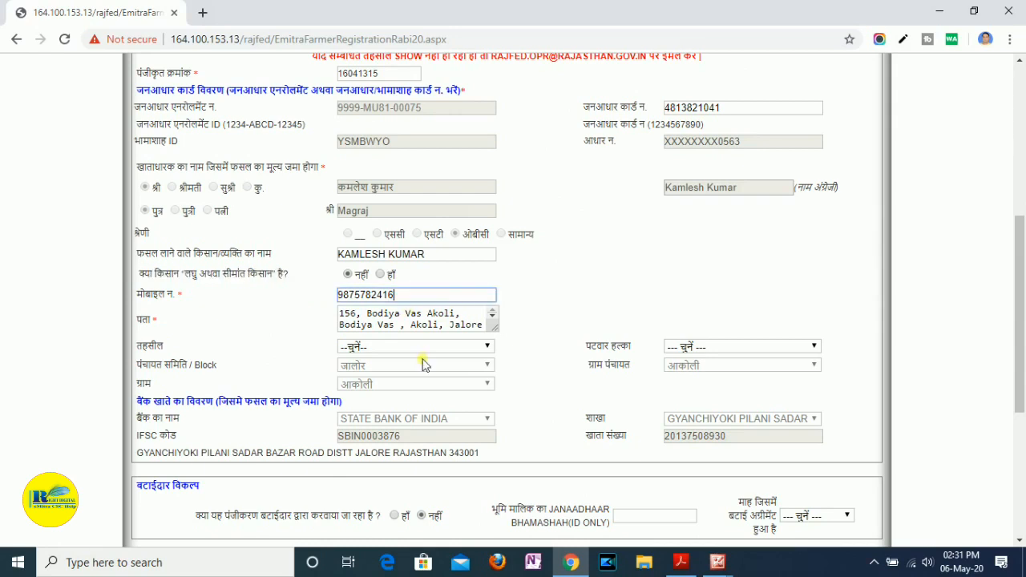
{"action": "left_click", "coordinate": [417, 300]}
{"action": "left_click_drag", "start_coordinate": [415, 298], "coordinate": [336, 294]}
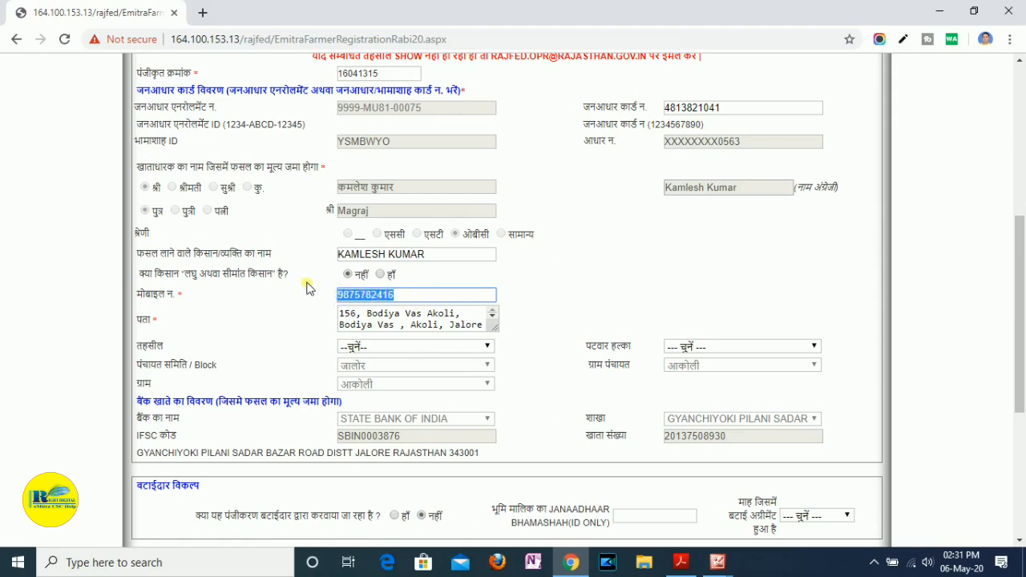
- Enlarge the पता box and review the farmer's full address
{"action": "left_click", "coordinate": [441, 325]}
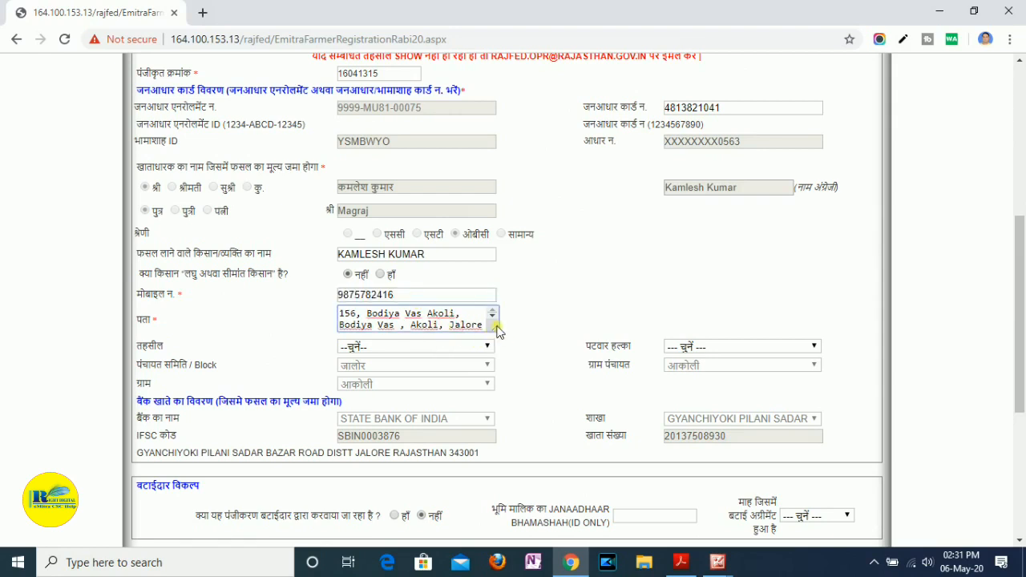
{"action": "left_click_drag", "start_coordinate": [502, 340], "coordinate": [520, 367]}
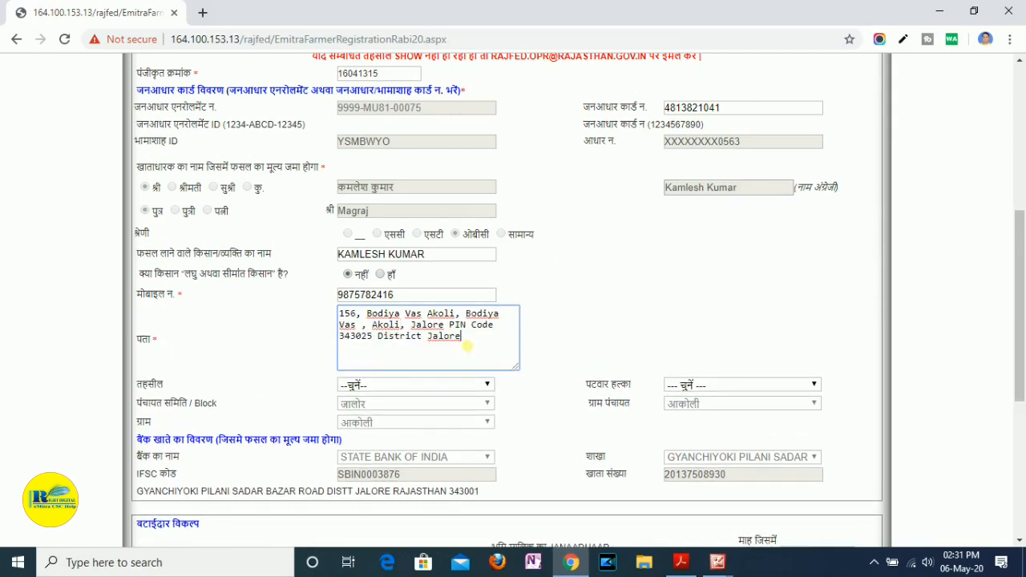
{"action": "left_click_drag", "start_coordinate": [468, 347], "coordinate": [321, 321]}
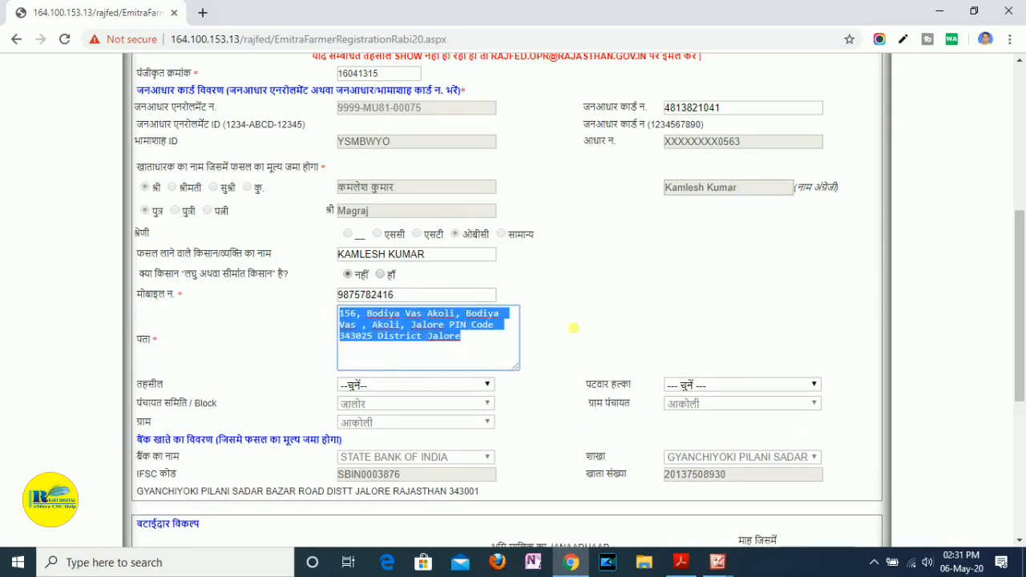
{"action": "left_click", "coordinate": [579, 330]}
- Set the farmer's तहसील to आहोर and accept the district code notice
{"action": "scroll", "coordinate": [581, 333], "scroll_direction": "down", "scroll_amount": 1}
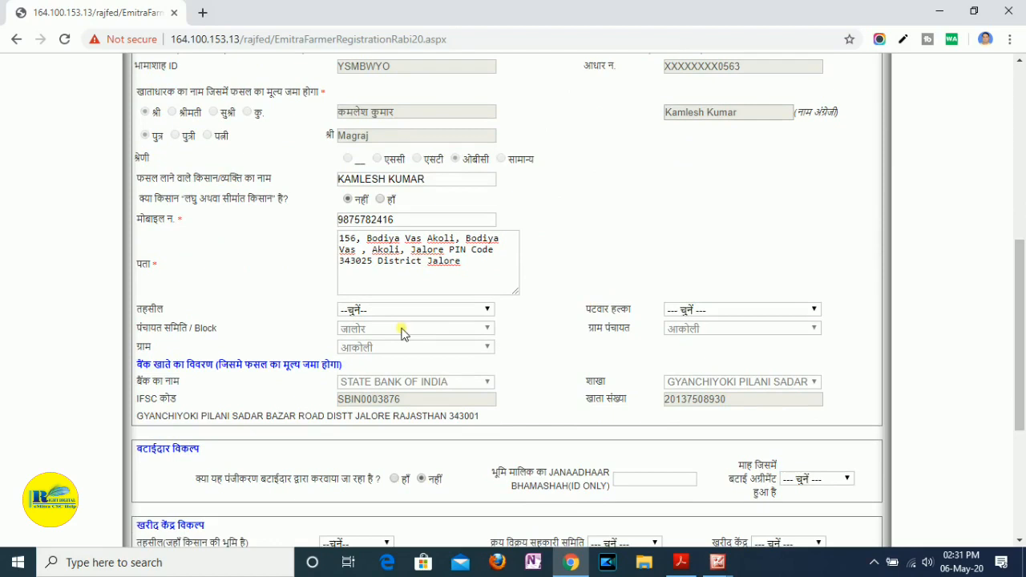
{"action": "left_click", "coordinate": [399, 316]}
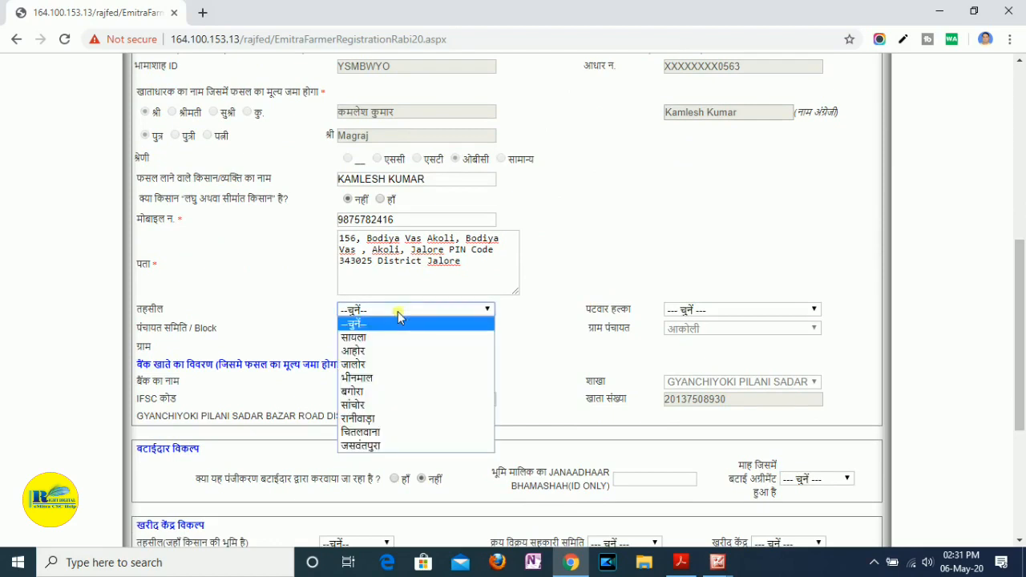
{"action": "left_click", "coordinate": [388, 354]}
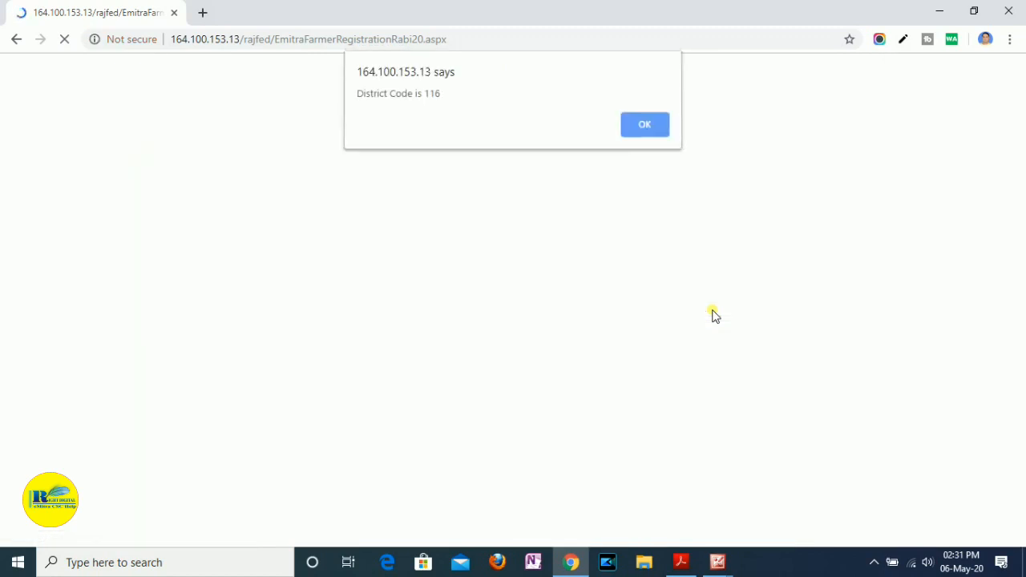
{"action": "left_click", "coordinate": [646, 124]}
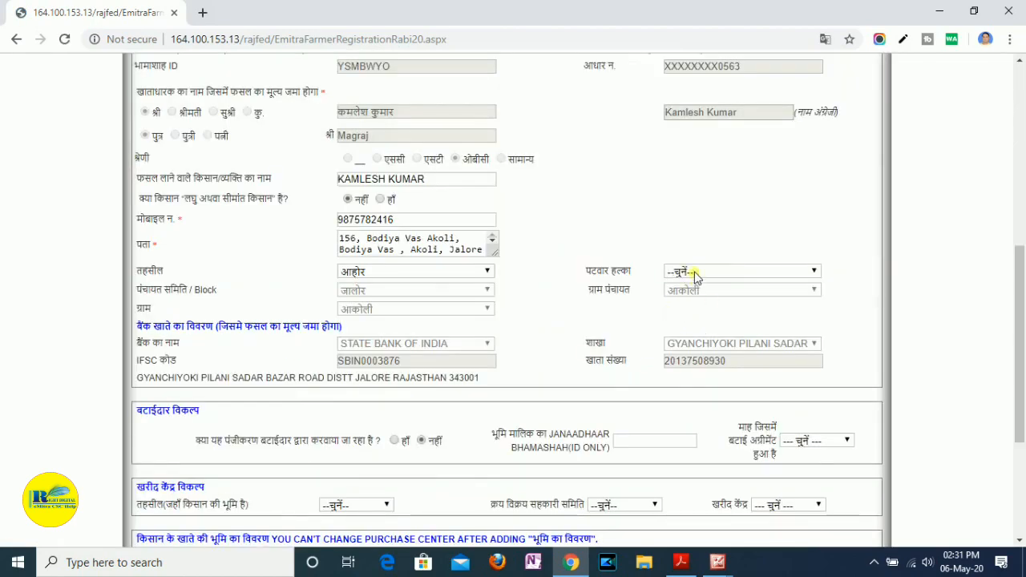
- Look through the पटवार हल्का choices and select चांदराई
{"action": "left_click", "coordinate": [694, 273]}
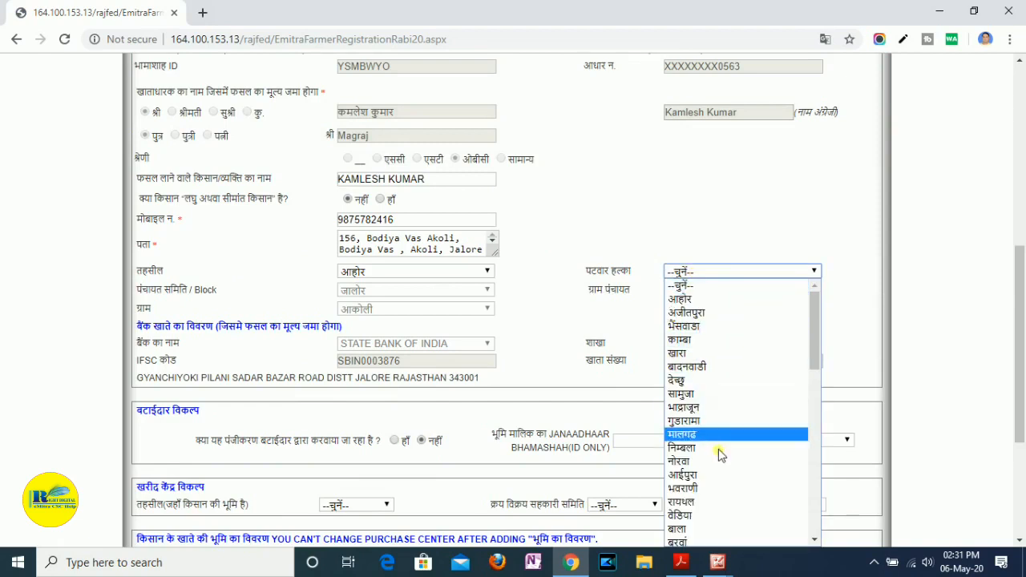
{"action": "scroll", "coordinate": [719, 465], "scroll_direction": "down", "scroll_amount": 10}
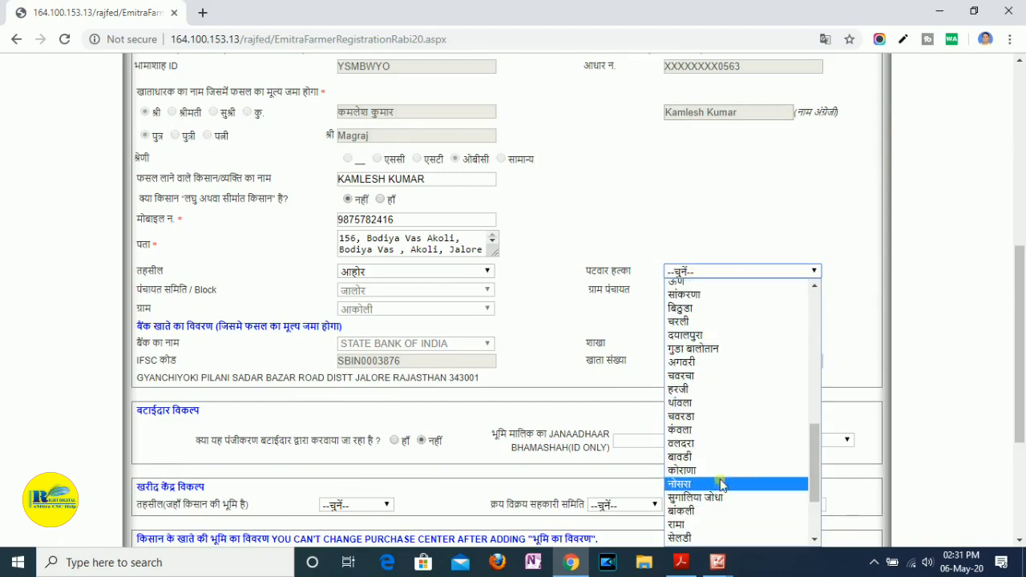
{"action": "scroll", "coordinate": [717, 437], "scroll_direction": "up", "scroll_amount": 4}
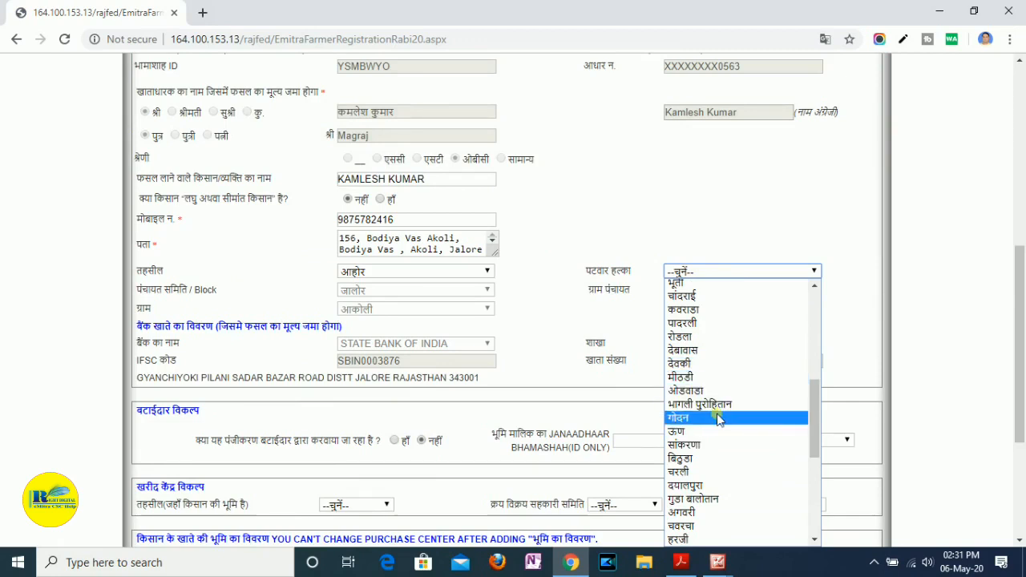
{"action": "scroll", "coordinate": [717, 429], "scroll_direction": "down", "scroll_amount": 4}
{"action": "scroll", "coordinate": [717, 429], "scroll_direction": "down", "scroll_amount": 3}
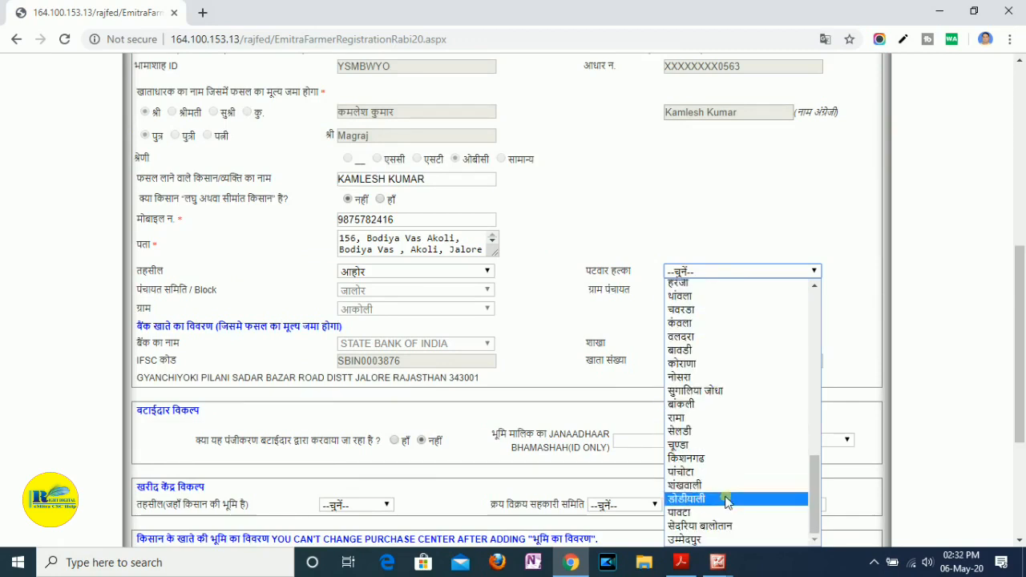
{"action": "scroll", "coordinate": [723, 481], "scroll_direction": "up", "scroll_amount": 6}
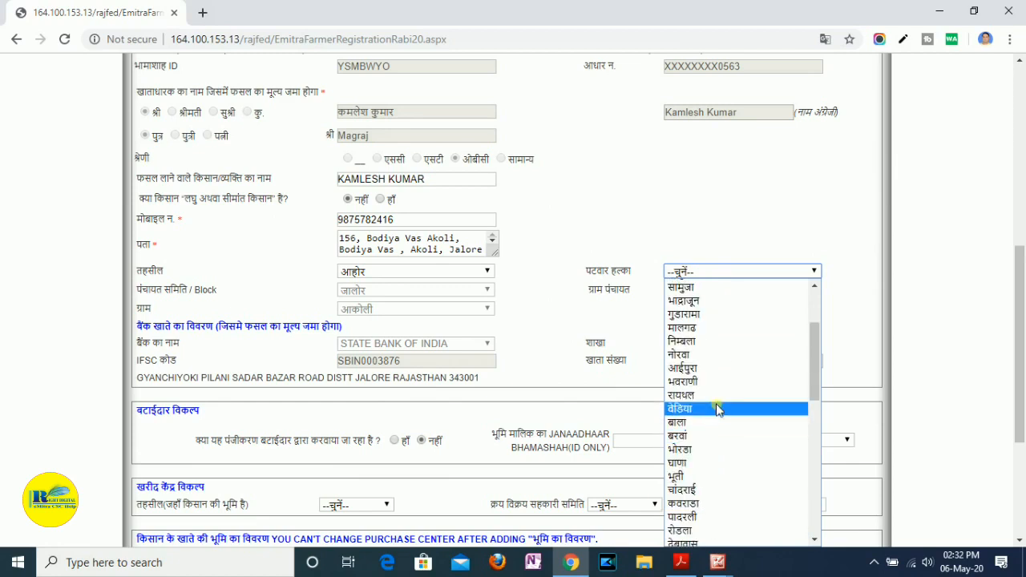
{"action": "scroll", "coordinate": [723, 398], "scroll_direction": "down", "scroll_amount": 2}
{"action": "scroll", "coordinate": [723, 399], "scroll_direction": "down", "scroll_amount": 2}
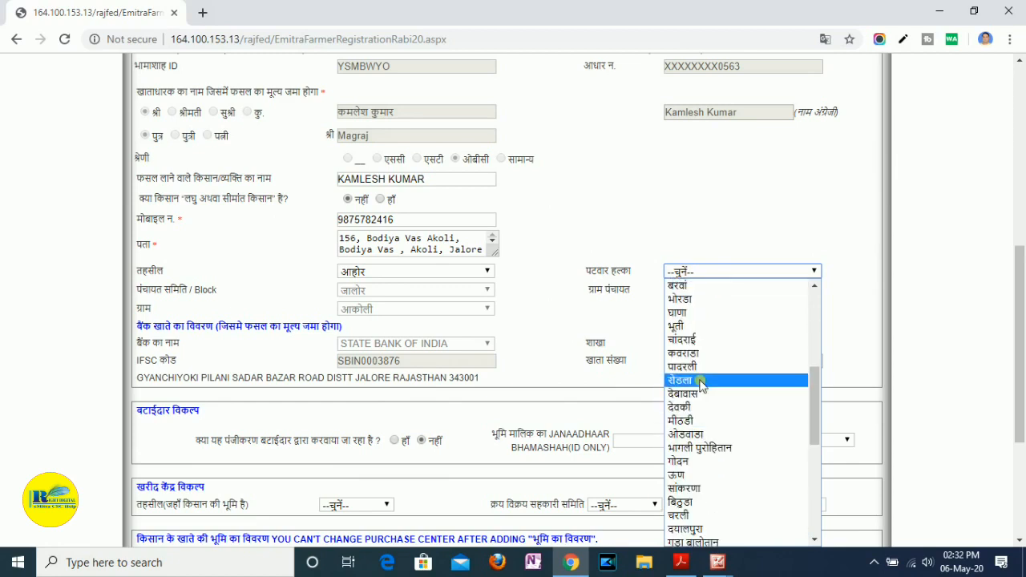
{"action": "left_click", "coordinate": [699, 343]}
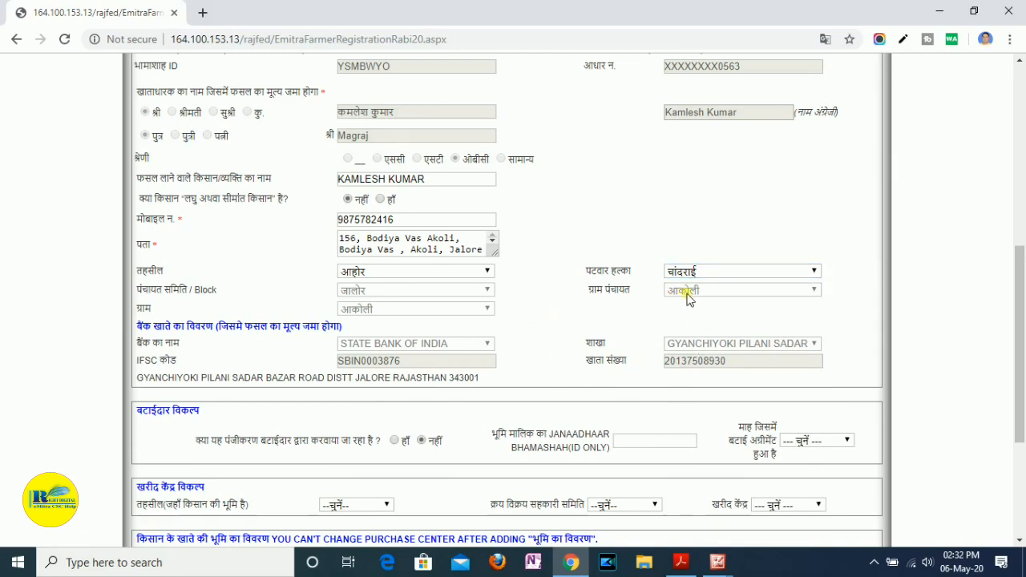
{"action": "left_click", "coordinate": [612, 301]}
- Change the farmer's तहसील to जालोर and accept the notice to reload the पटवार हल्का choices
{"action": "left_click", "coordinate": [386, 274]}
{"action": "left_click", "coordinate": [368, 327]}
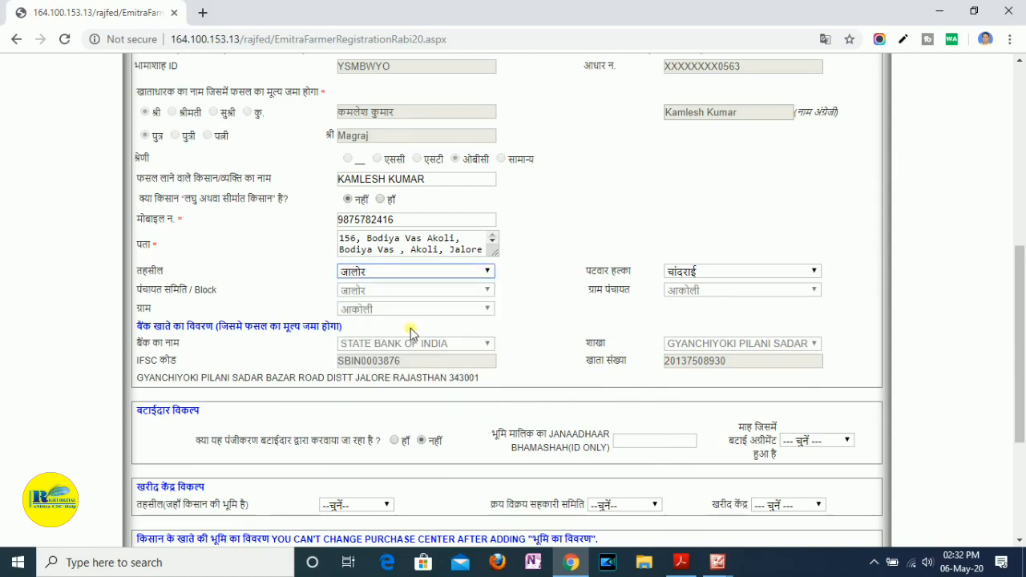
{"action": "left_click", "coordinate": [688, 275]}
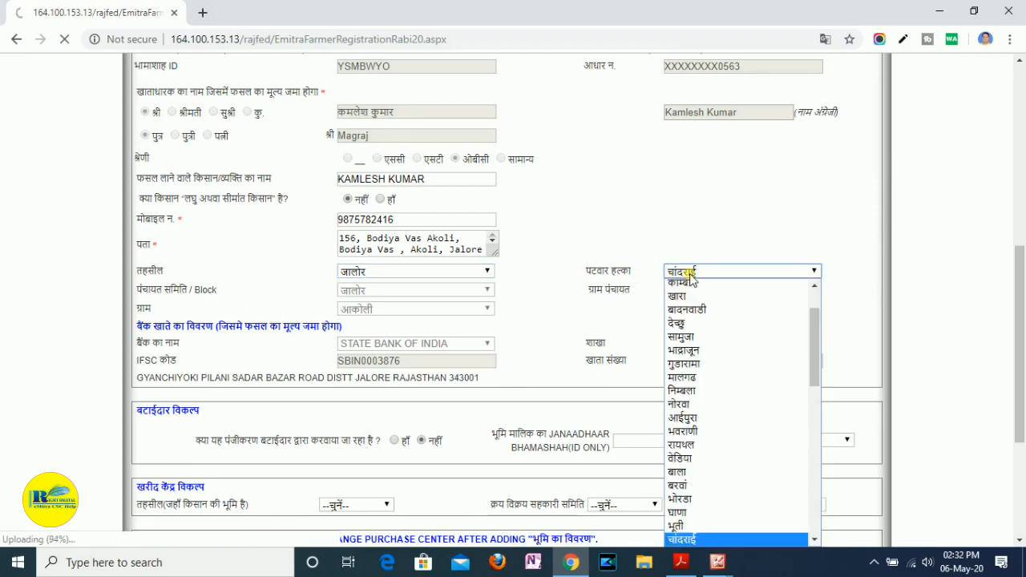
{"action": "scroll", "coordinate": [731, 324], "scroll_direction": "up", "scroll_amount": 2}
{"action": "left_click", "coordinate": [607, 308]}
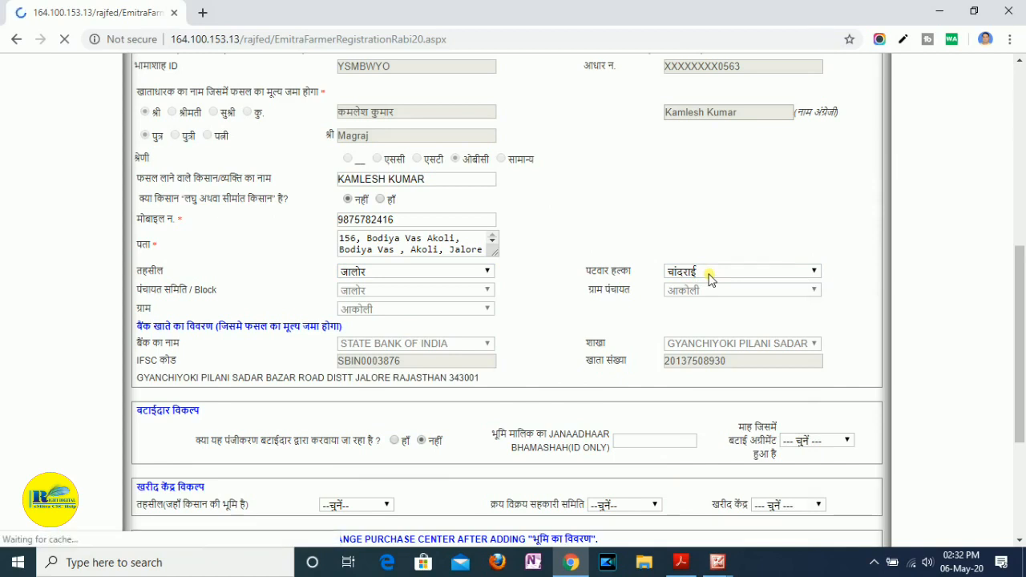
{"action": "left_click", "coordinate": [646, 126]}
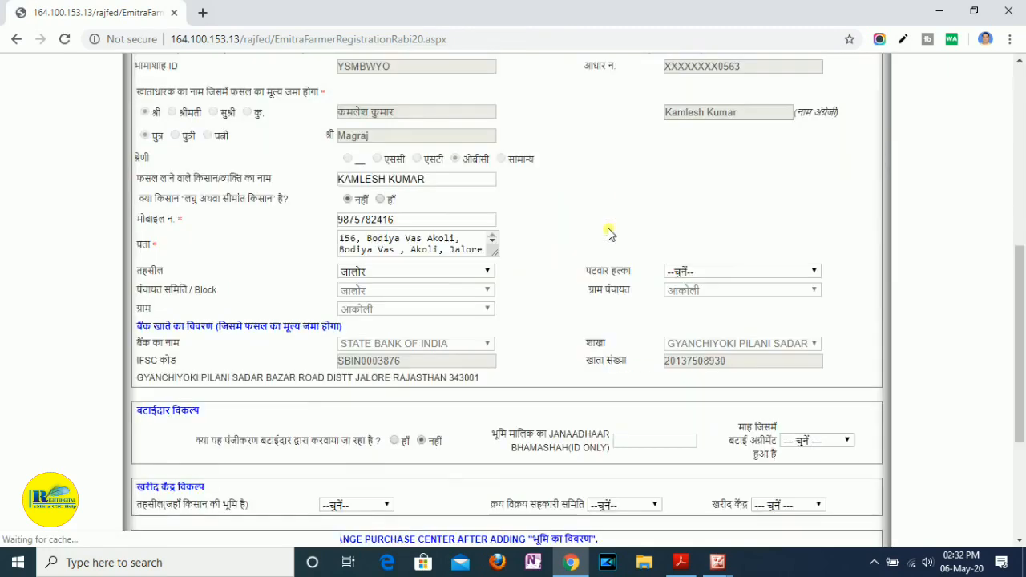
- Set the farmer's पटवार हल्का to आकोली in the address details
{"action": "left_click", "coordinate": [704, 272]}
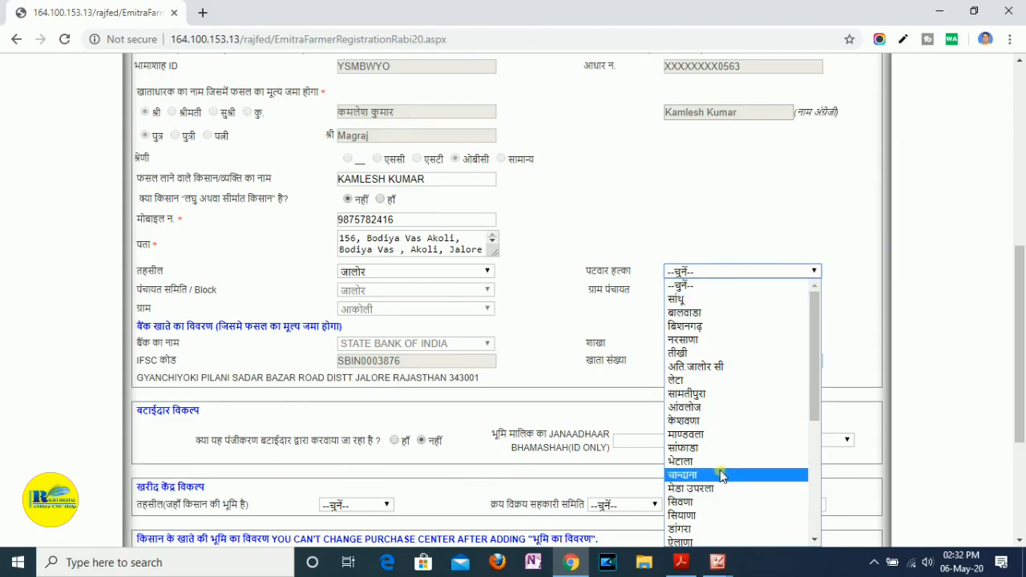
{"action": "scroll", "coordinate": [713, 433], "scroll_direction": "down", "scroll_amount": 5}
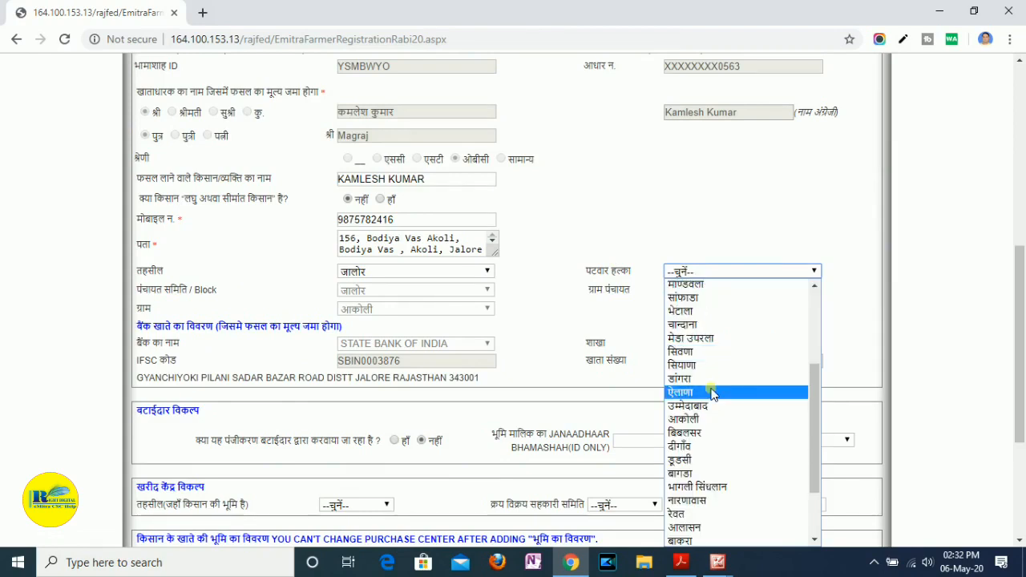
{"action": "left_click", "coordinate": [703, 337]}
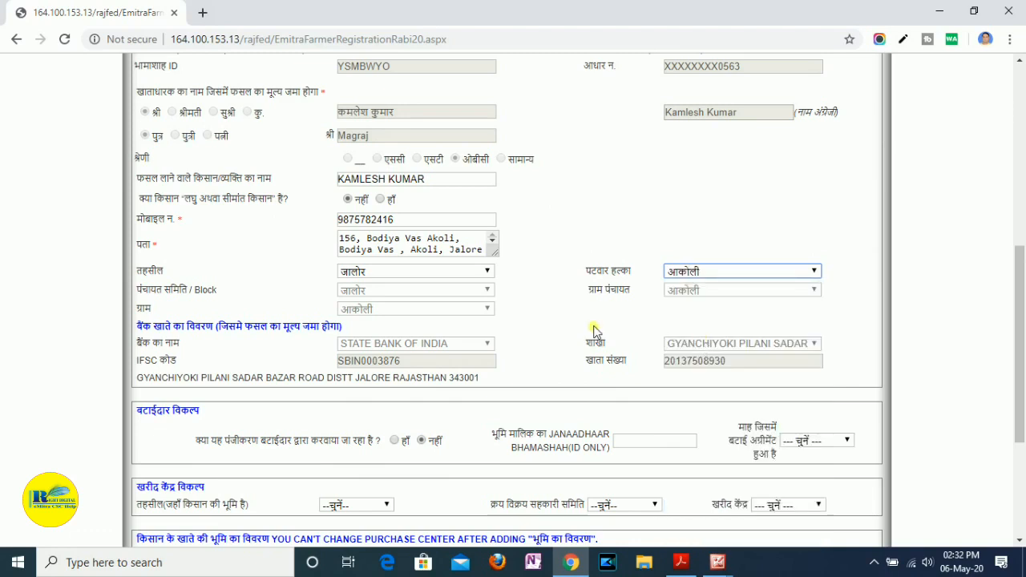
{"action": "left_click", "coordinate": [557, 301]}
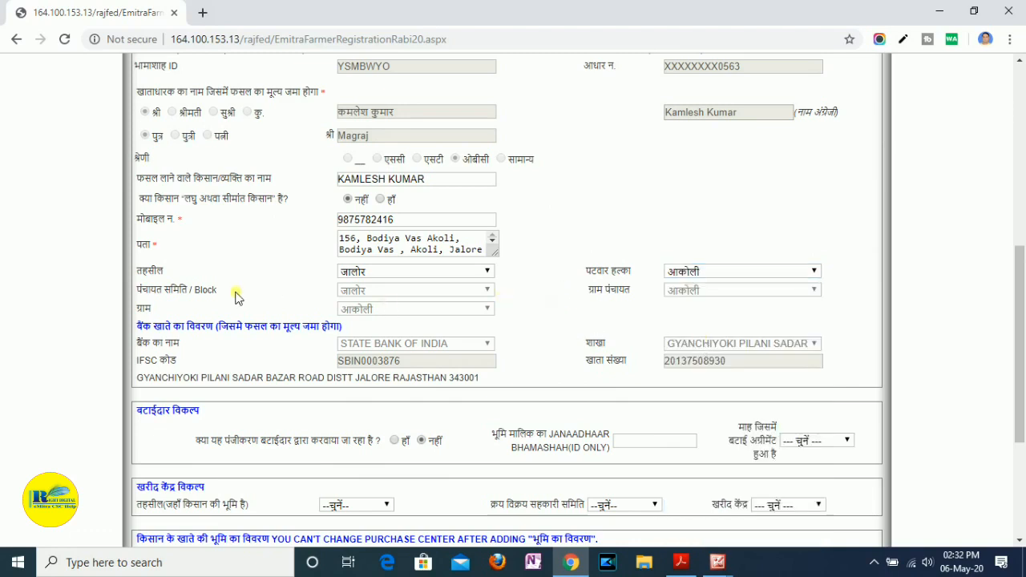
- Review the farmer's bank account details and the बटाईदार विकल्प section, including the landowner ID field and the agreement month choices
{"action": "scroll", "coordinate": [722, 326], "scroll_direction": "down", "scroll_amount": 2}
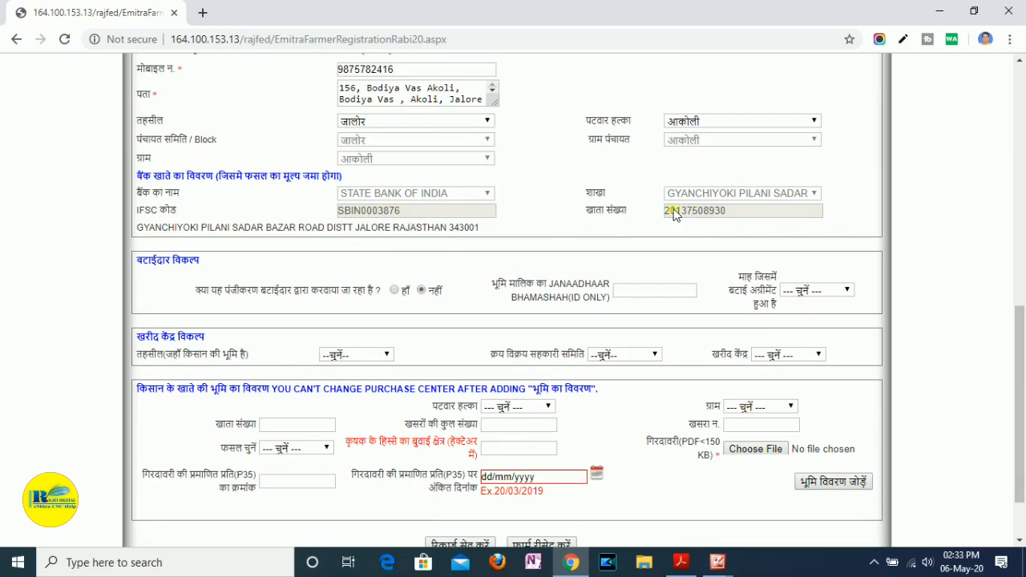
{"action": "left_click_drag", "start_coordinate": [725, 217], "coordinate": [655, 214]}
{"action": "scroll", "coordinate": [600, 229], "scroll_direction": "down", "scroll_amount": 1}
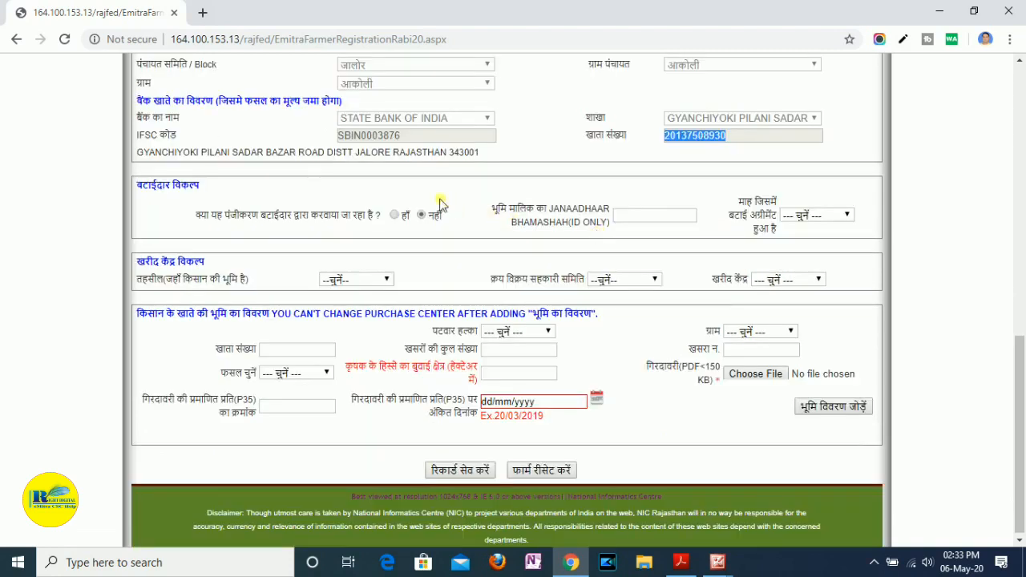
{"action": "left_click", "coordinate": [427, 185]}
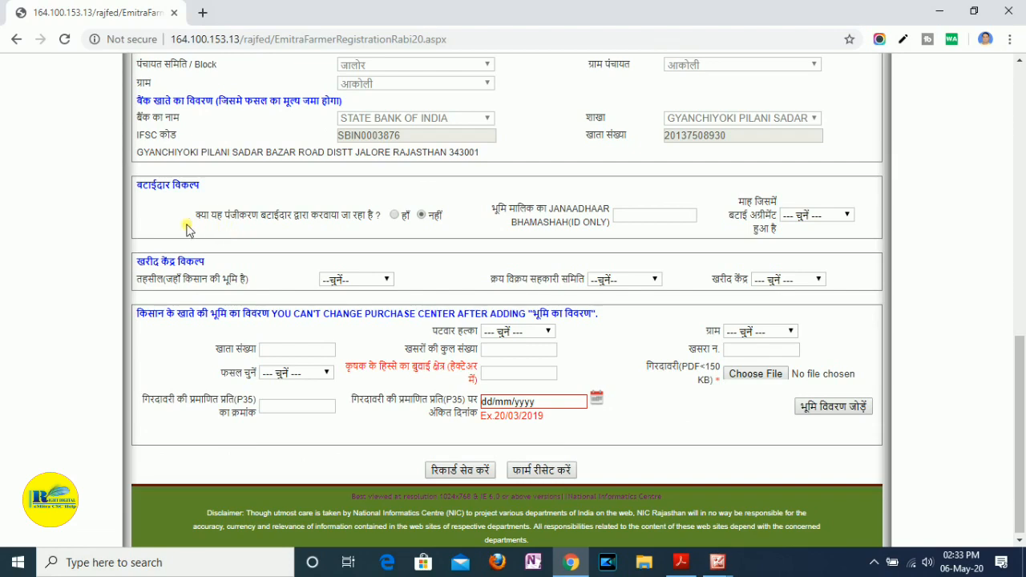
{"action": "left_click_drag", "start_coordinate": [194, 218], "coordinate": [391, 218]}
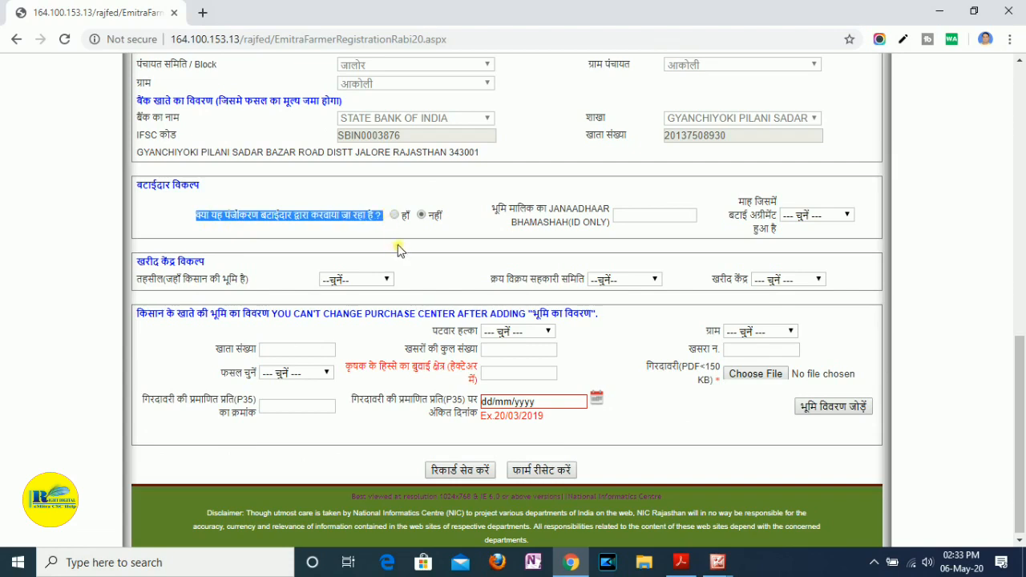
{"action": "left_click", "coordinate": [346, 233]}
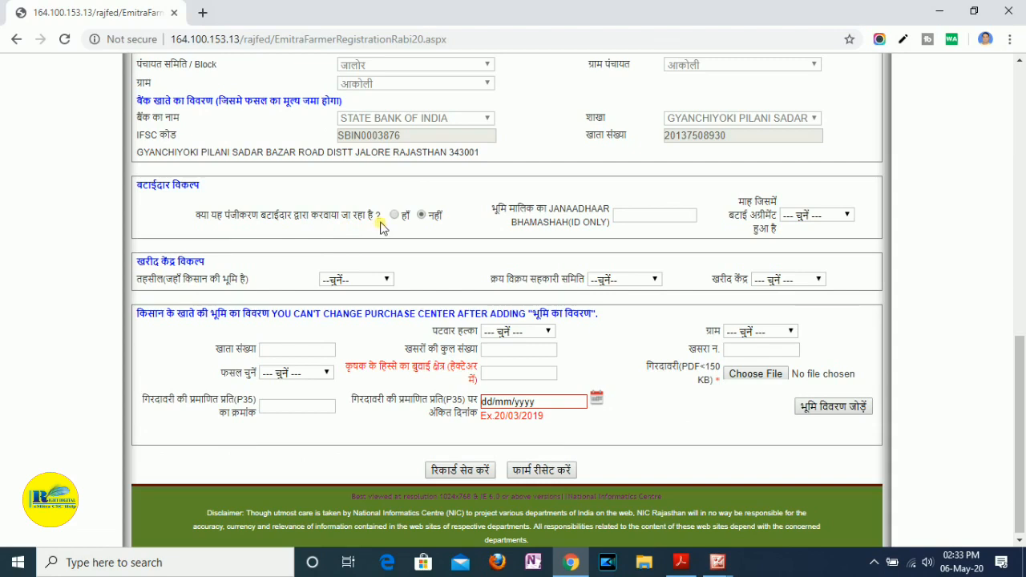
{"action": "left_click_drag", "start_coordinate": [385, 222], "coordinate": [191, 222]}
{"action": "left_click", "coordinate": [237, 216]}
{"action": "left_click", "coordinate": [674, 219]}
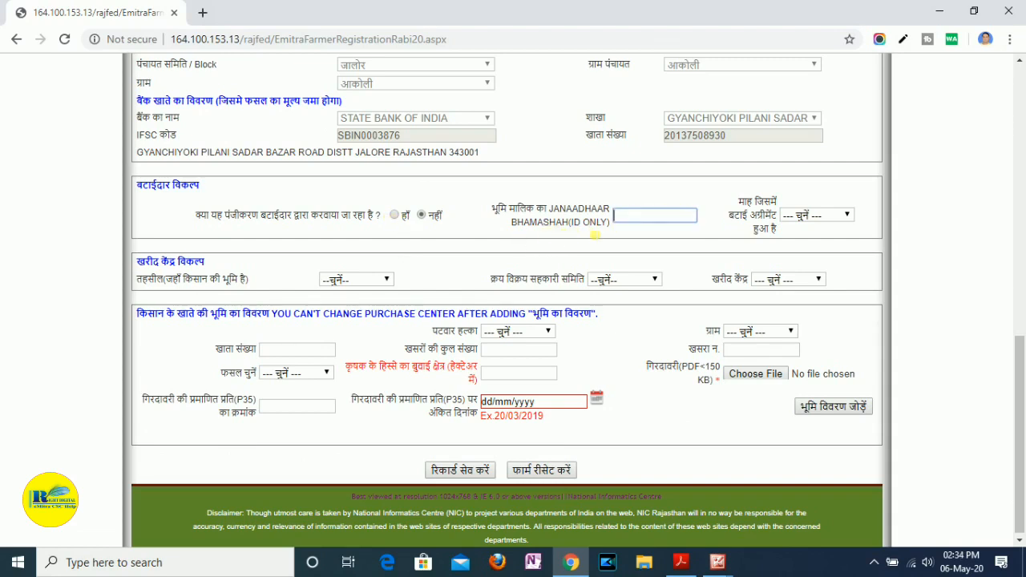
{"action": "left_click", "coordinate": [507, 228]}
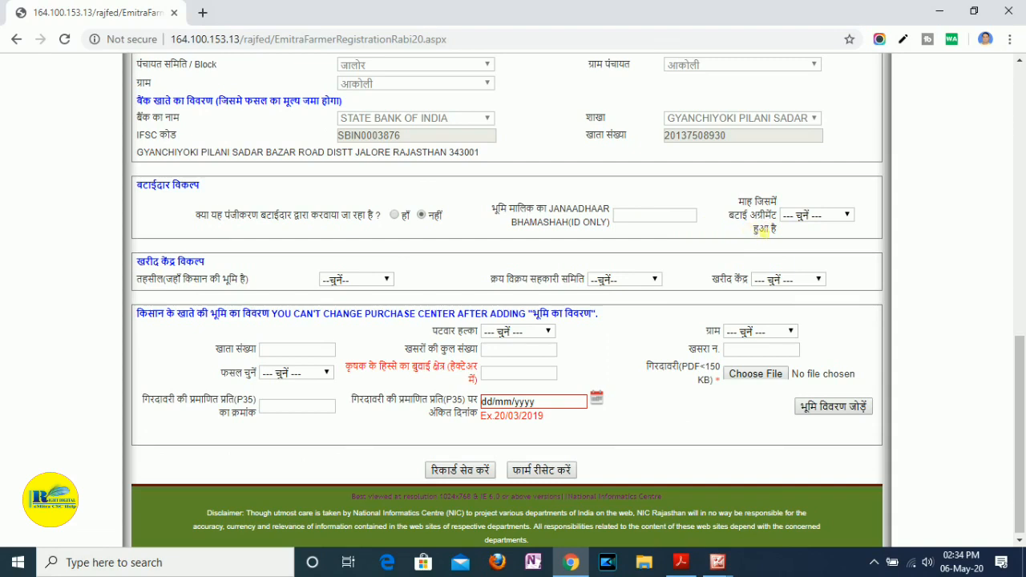
{"action": "left_click", "coordinate": [824, 220]}
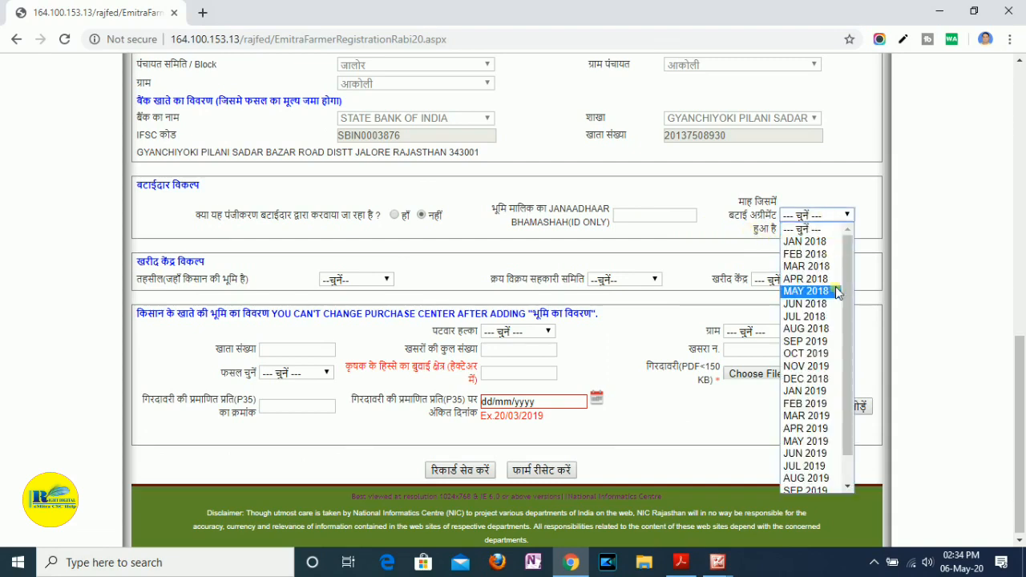
{"action": "scroll", "coordinate": [848, 343], "scroll_direction": "down", "scroll_amount": 2}
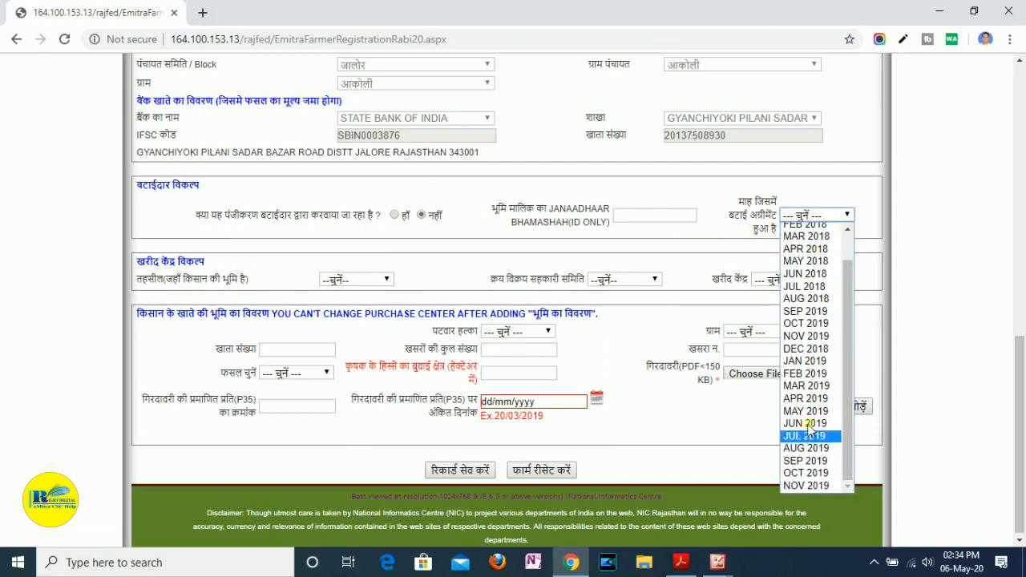
{"action": "left_click", "coordinate": [702, 207]}
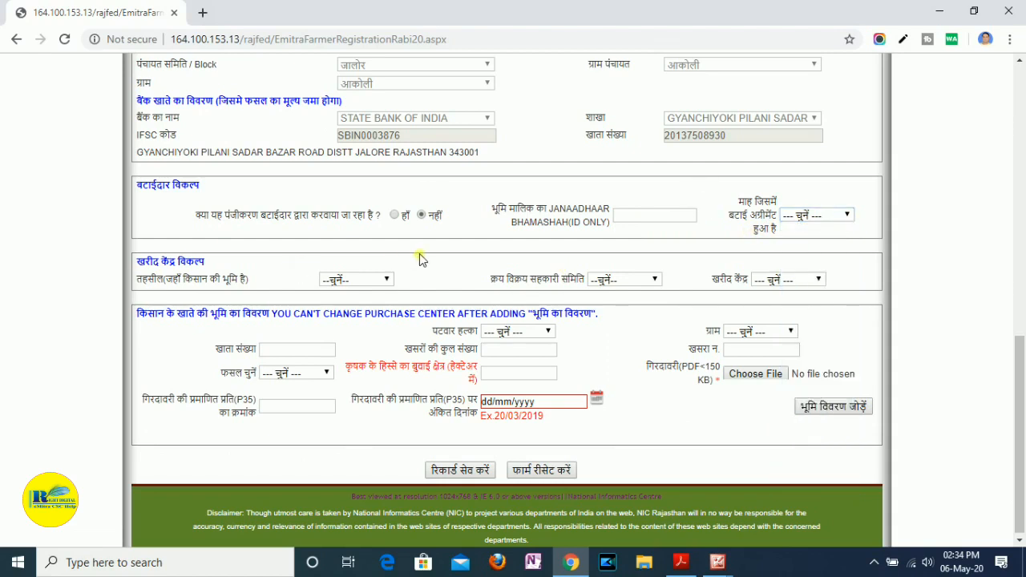
- Set the तहसील under खरीद केंद्र विकल्प to जालोर and accept the district code notice
{"action": "scroll", "coordinate": [294, 313], "scroll_direction": "down", "scroll_amount": 1}
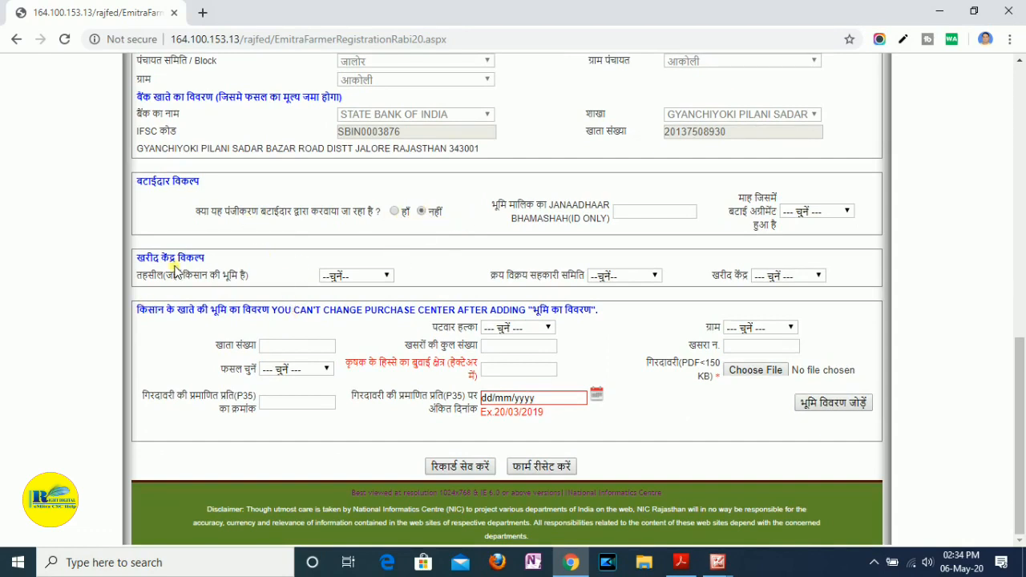
{"action": "left_click_drag", "start_coordinate": [160, 258], "coordinate": [209, 258]}
{"action": "left_click", "coordinate": [254, 277]}
{"action": "left_click", "coordinate": [353, 280]}
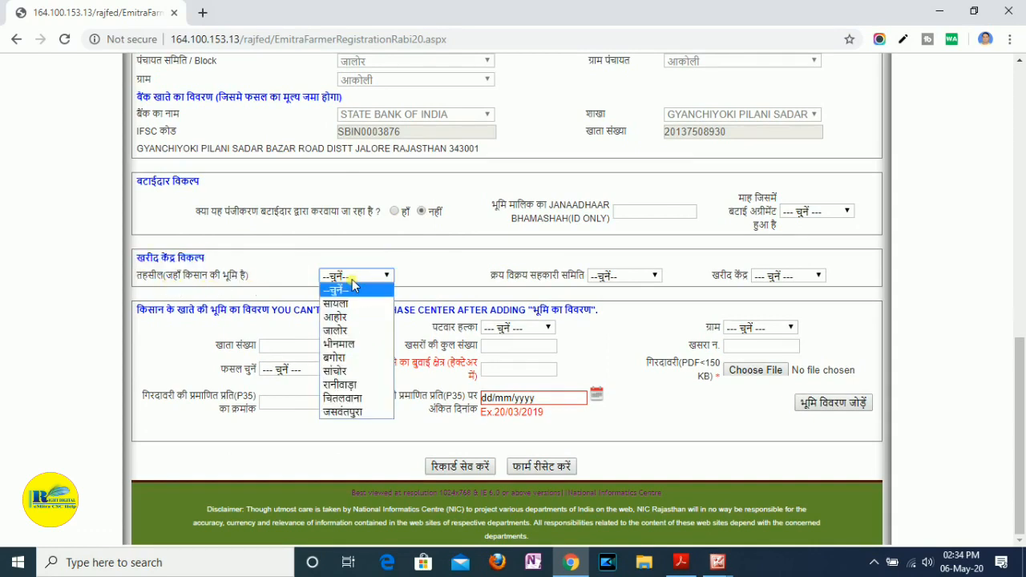
{"action": "left_click", "coordinate": [353, 330]}
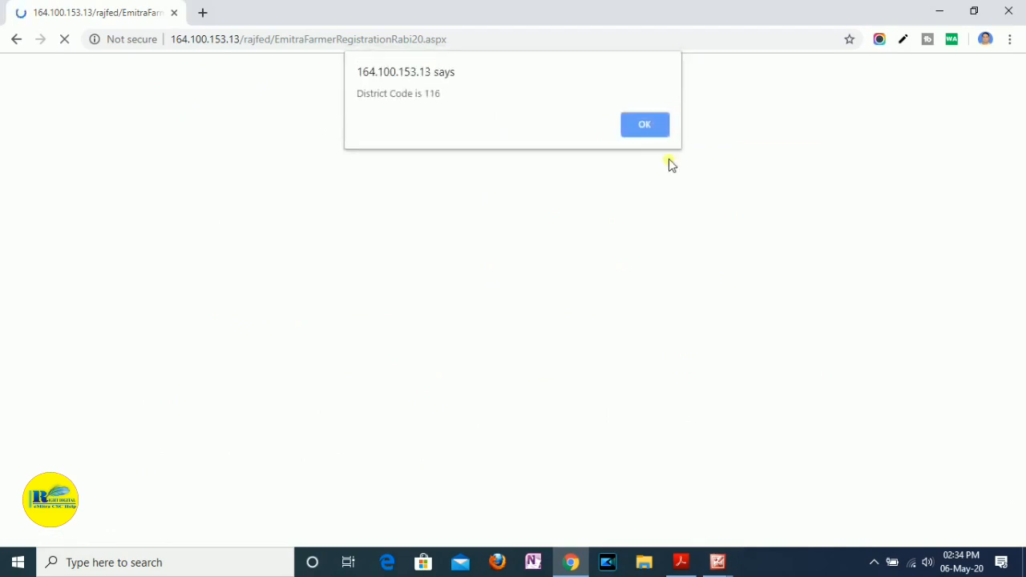
{"action": "left_click", "coordinate": [644, 126]}
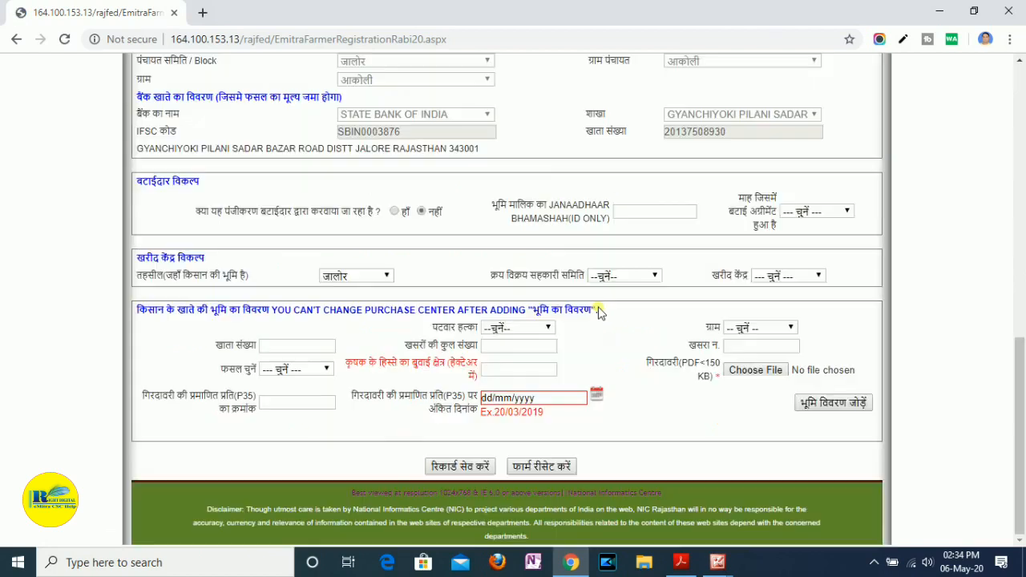
- Choose जालोर as the क्रय विक्रय सहकारी समिति and जालोर (चना,सरसों) as the खरीद केंद्र, accepting the district code notices
{"action": "left_click", "coordinate": [623, 276]}
{"action": "left_click", "coordinate": [626, 304]}
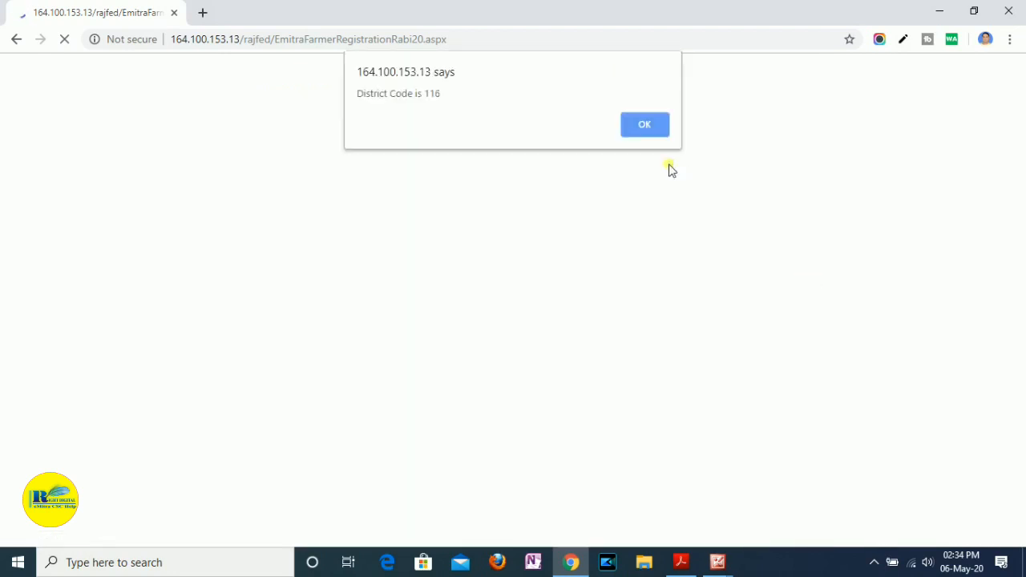
{"action": "left_click", "coordinate": [649, 124]}
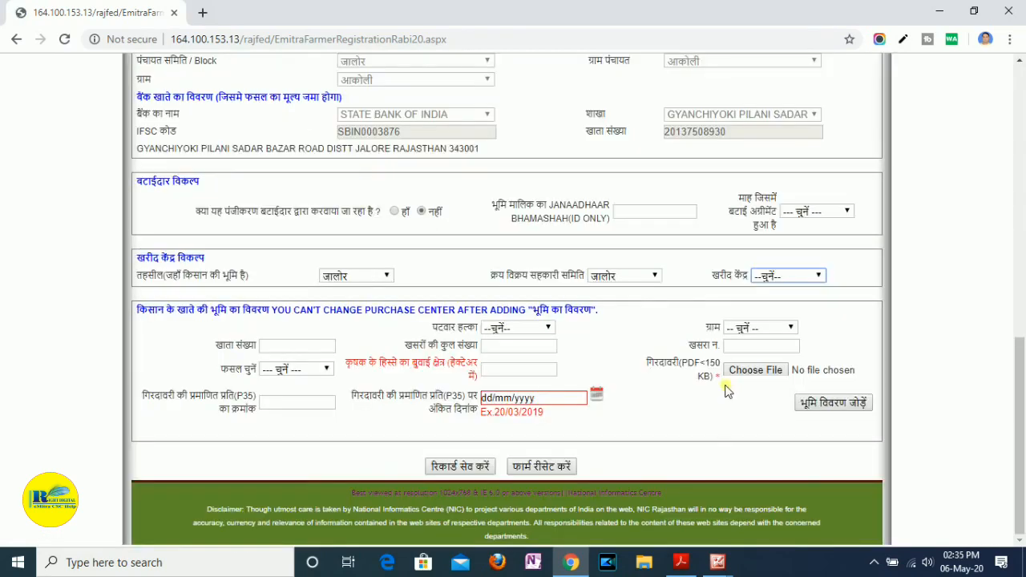
{"action": "left_click", "coordinate": [769, 276]}
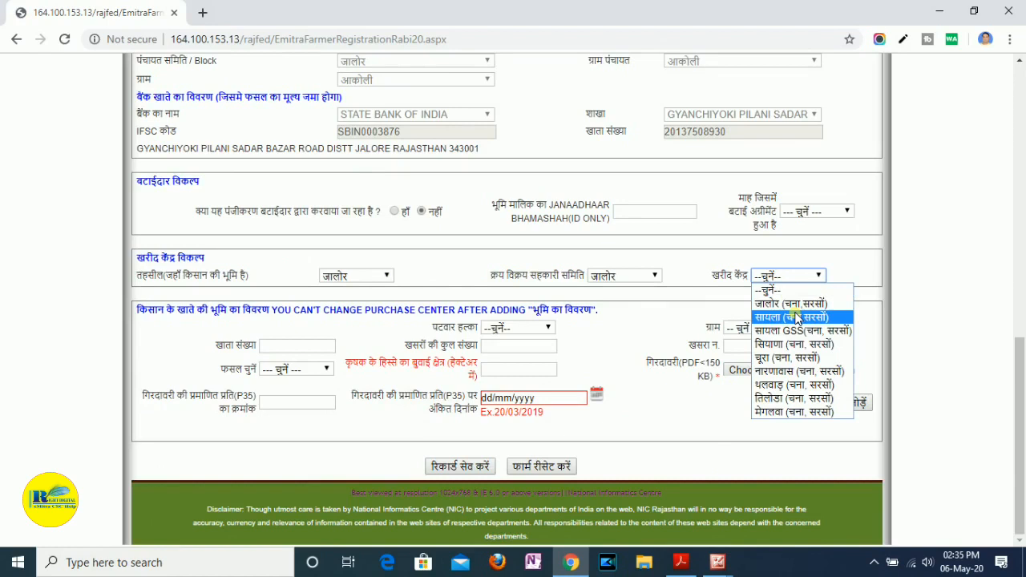
{"action": "left_click", "coordinate": [821, 304]}
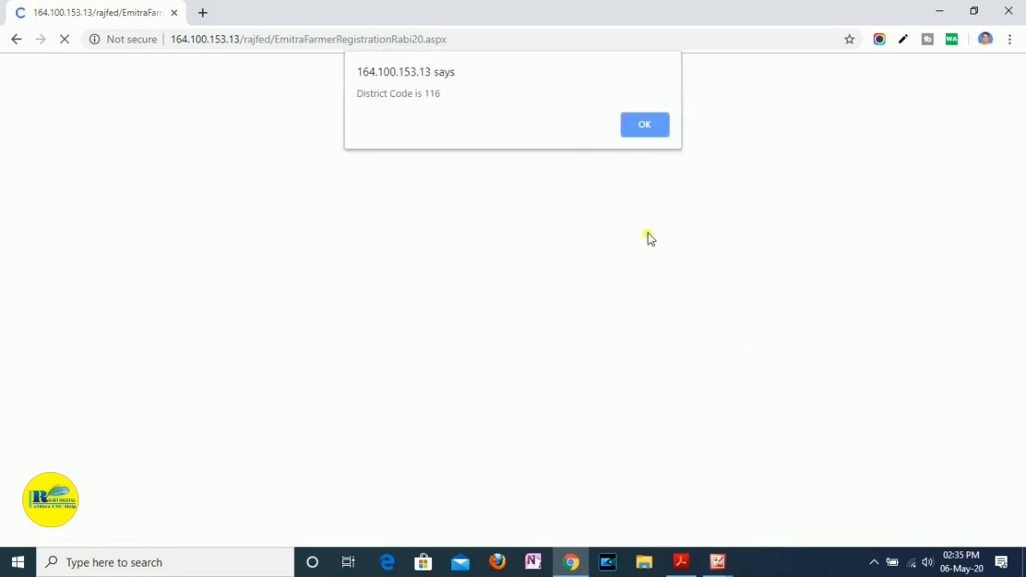
{"action": "left_click", "coordinate": [655, 126]}
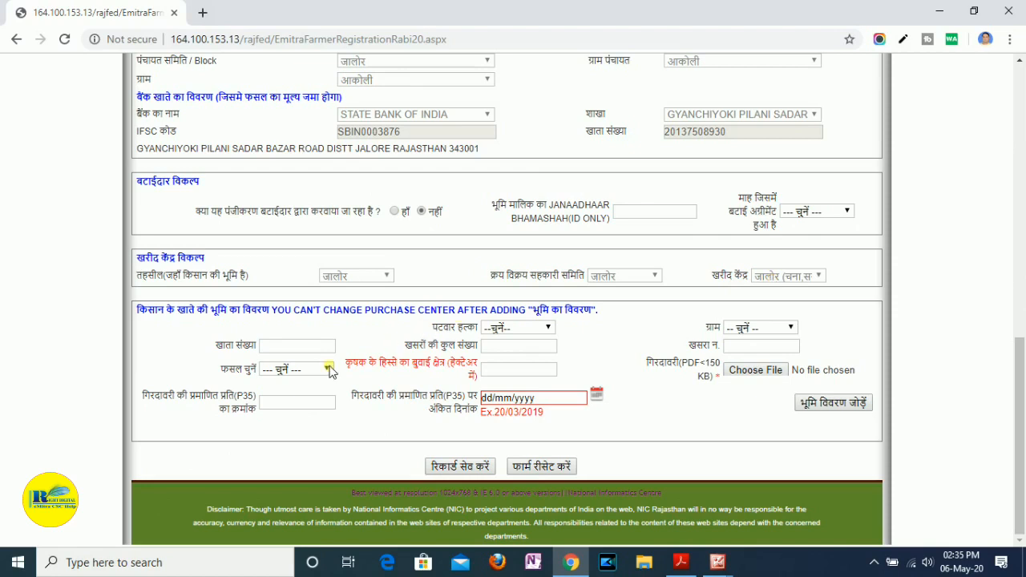
- Set the पटवार हल्का in the farmer's land details to आकोली and accept the district code notice
{"action": "left_click", "coordinate": [517, 327]}
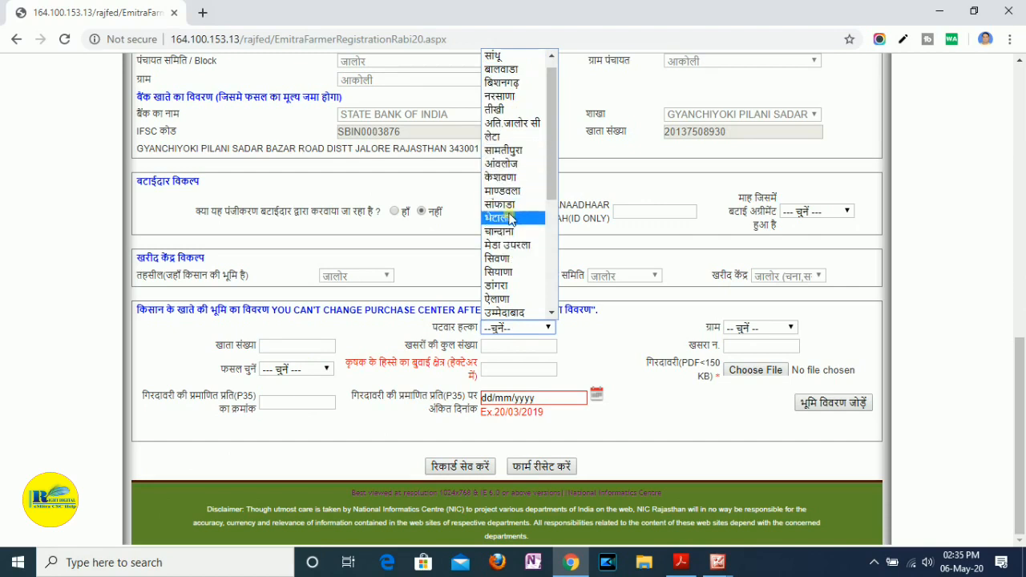
{"action": "scroll", "coordinate": [513, 233], "scroll_direction": "down", "scroll_amount": 4}
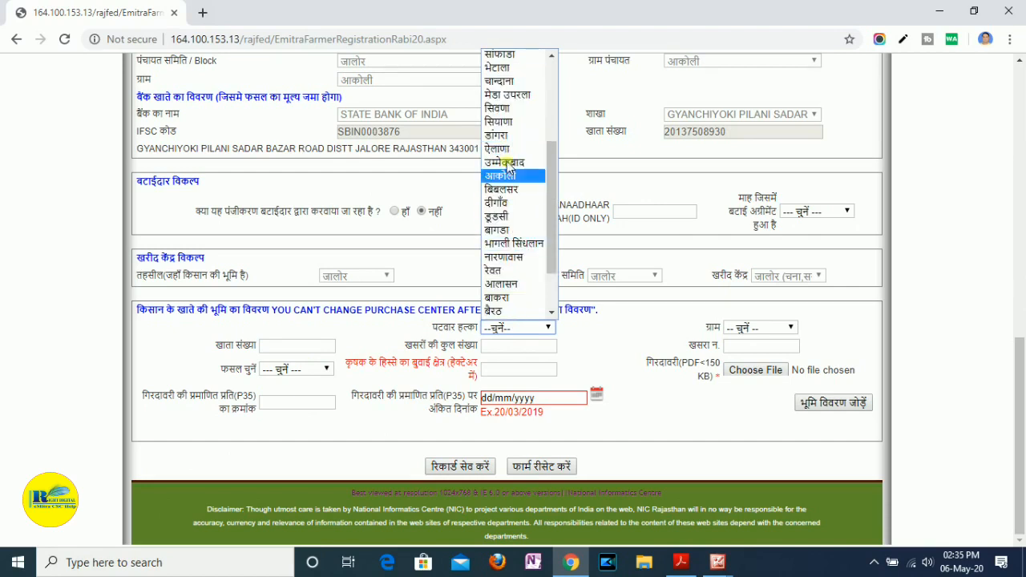
{"action": "scroll", "coordinate": [517, 153], "scroll_direction": "down", "scroll_amount": 2}
{"action": "scroll", "coordinate": [517, 153], "scroll_direction": "up", "scroll_amount": 6}
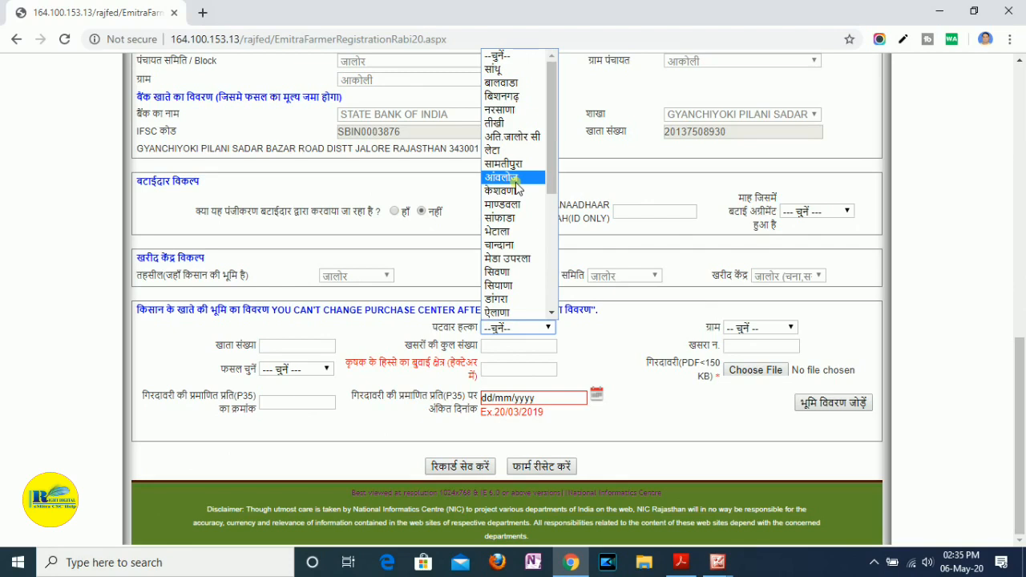
{"action": "scroll", "coordinate": [523, 290], "scroll_direction": "down", "scroll_amount": 3}
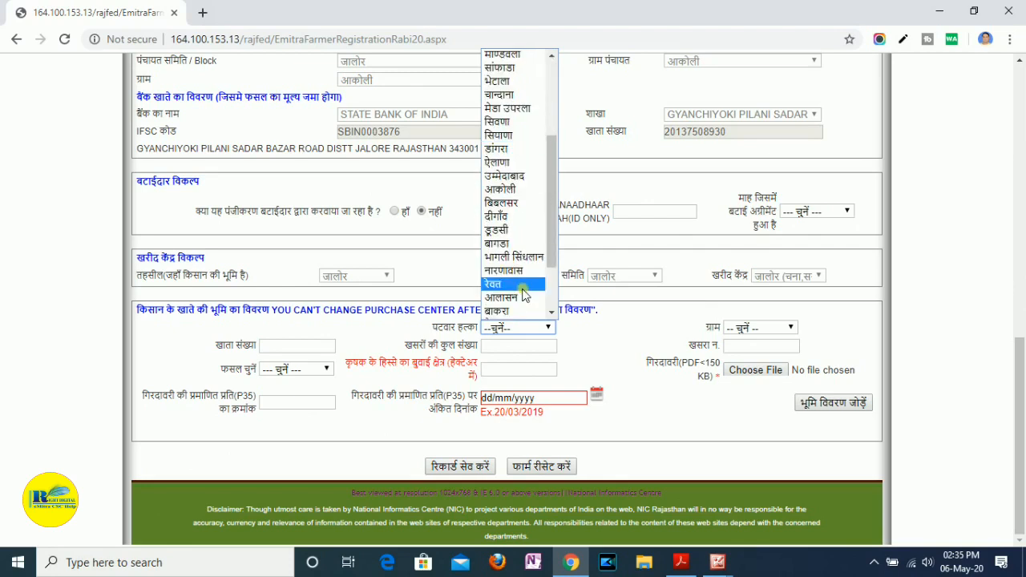
{"action": "left_click", "coordinate": [501, 189]}
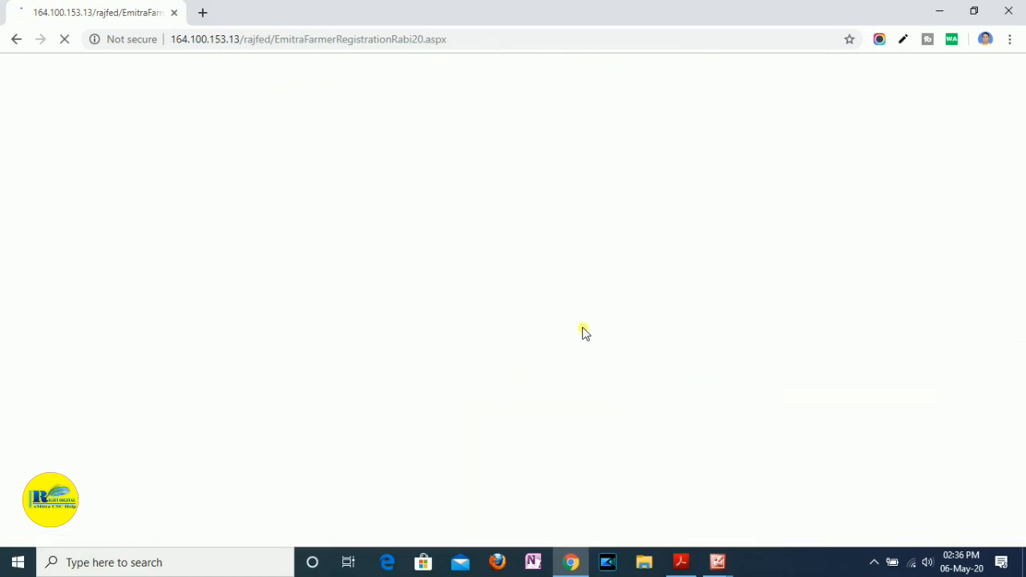
{"action": "left_click", "coordinate": [646, 127]}
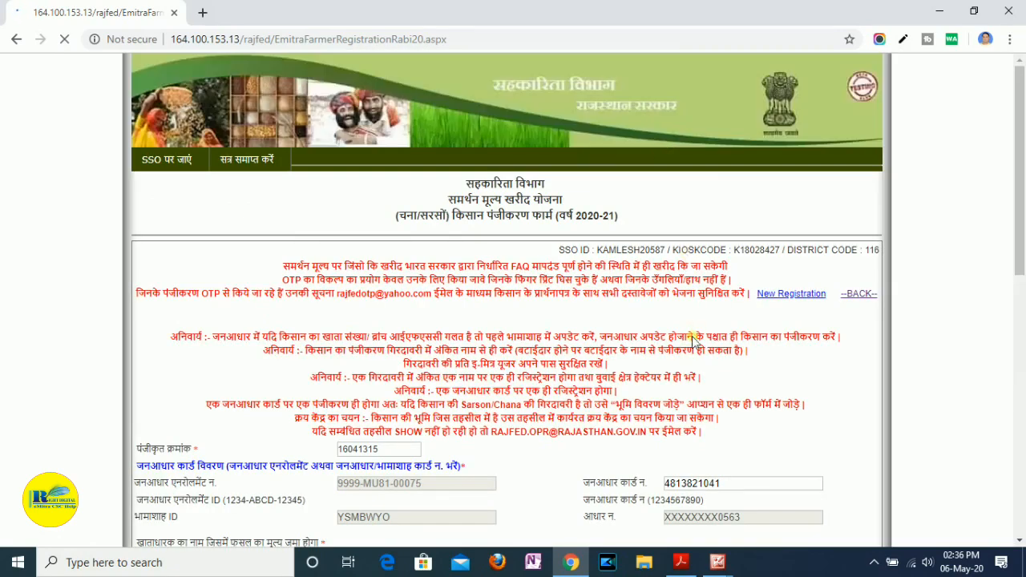
{"action": "scroll", "coordinate": [694, 341], "scroll_direction": "down", "scroll_amount": 3}
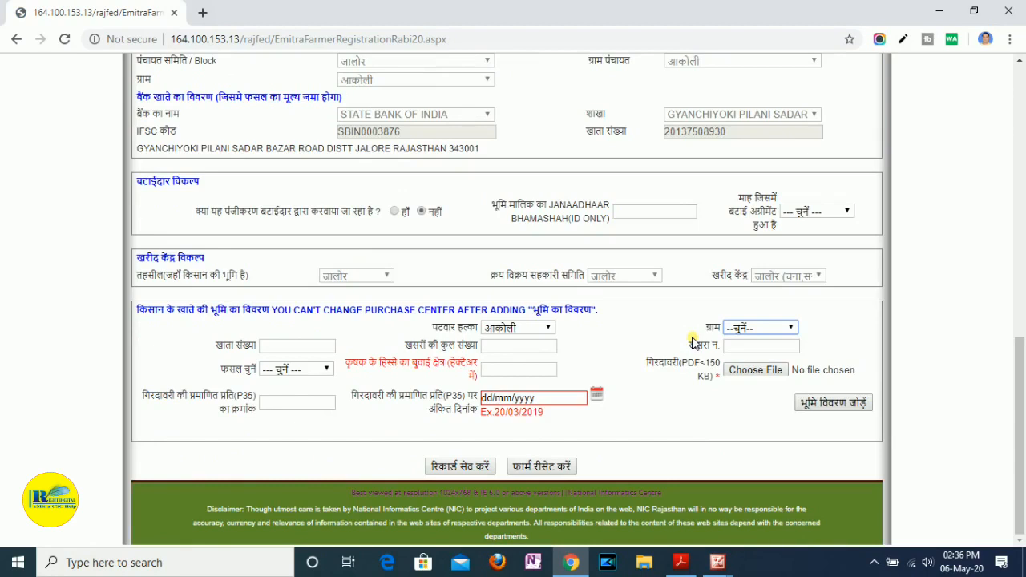
- Check the land details heading about changing the purchase center and set the land's ग्राम to आकोली
{"action": "left_click", "coordinate": [133, 313]}
{"action": "left_click_drag", "start_coordinate": [135, 318], "coordinate": [623, 340]}
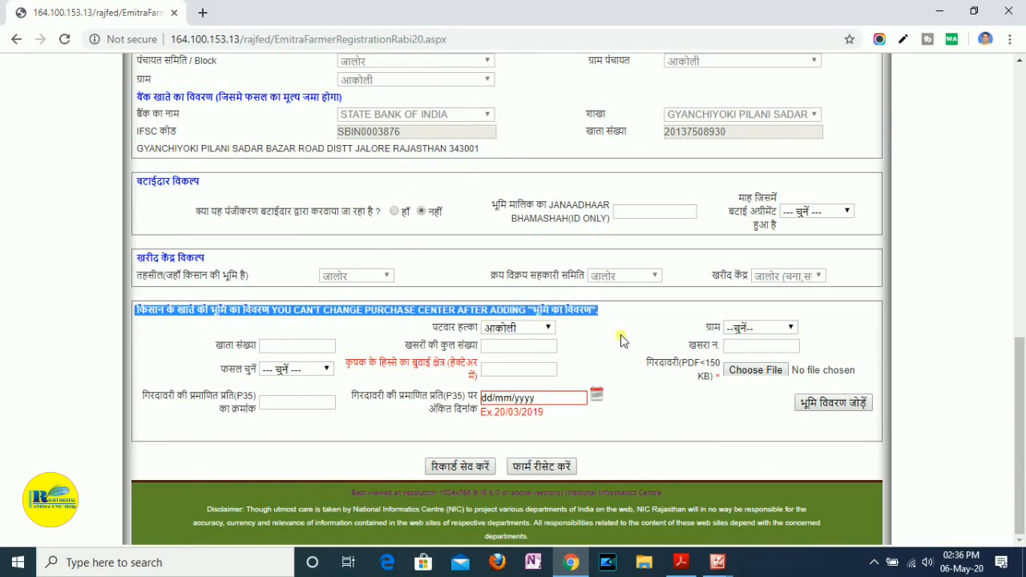
{"action": "left_click", "coordinate": [623, 341]}
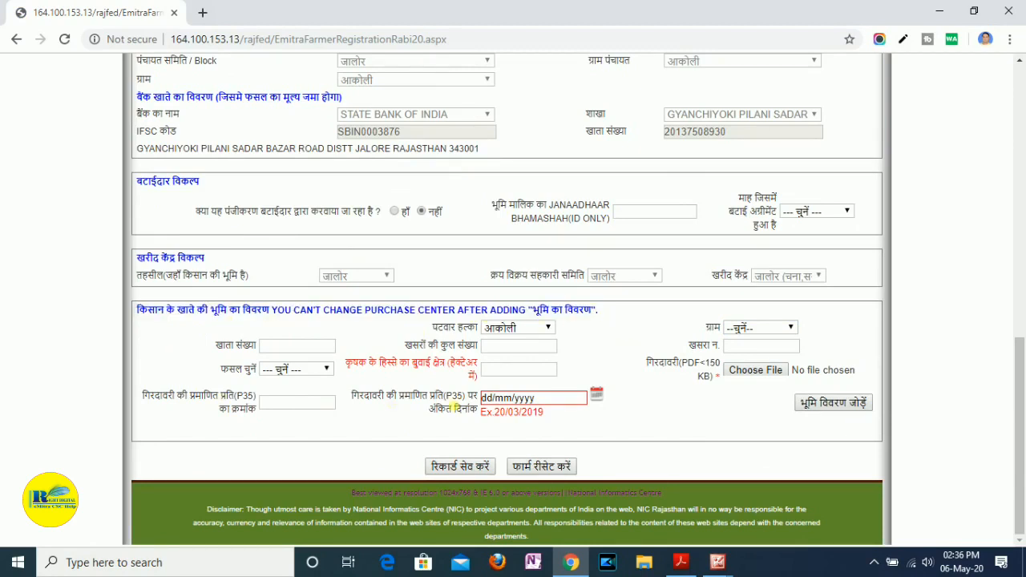
{"action": "left_click", "coordinate": [763, 329]}
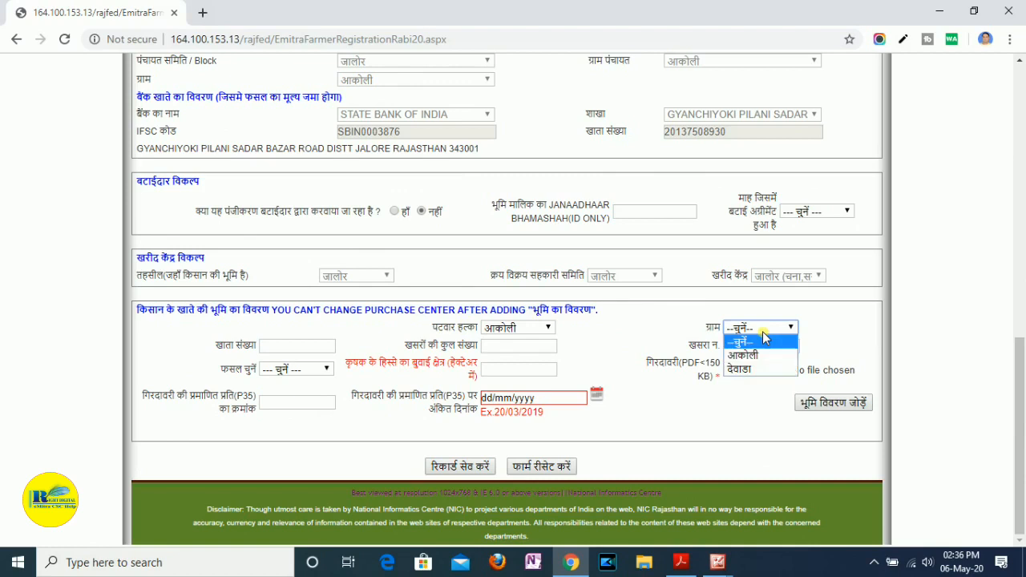
{"action": "left_click", "coordinate": [766, 356]}
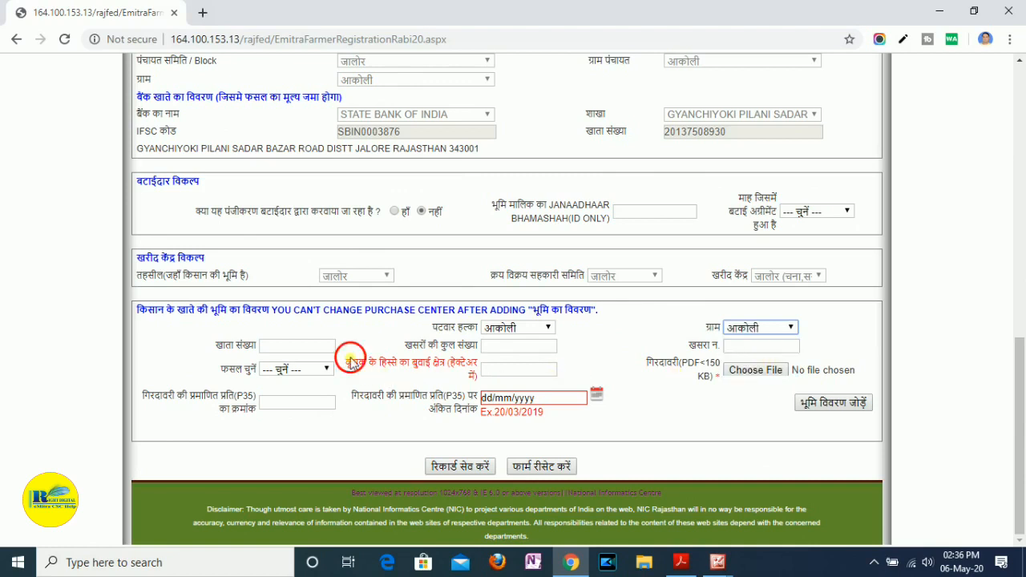
- Switch to img071.pdf in Adobe Acrobat Reader and highlight the खाता number 494 in all three land rows with the freehand highlighter
{"action": "left_click", "coordinate": [299, 347]}
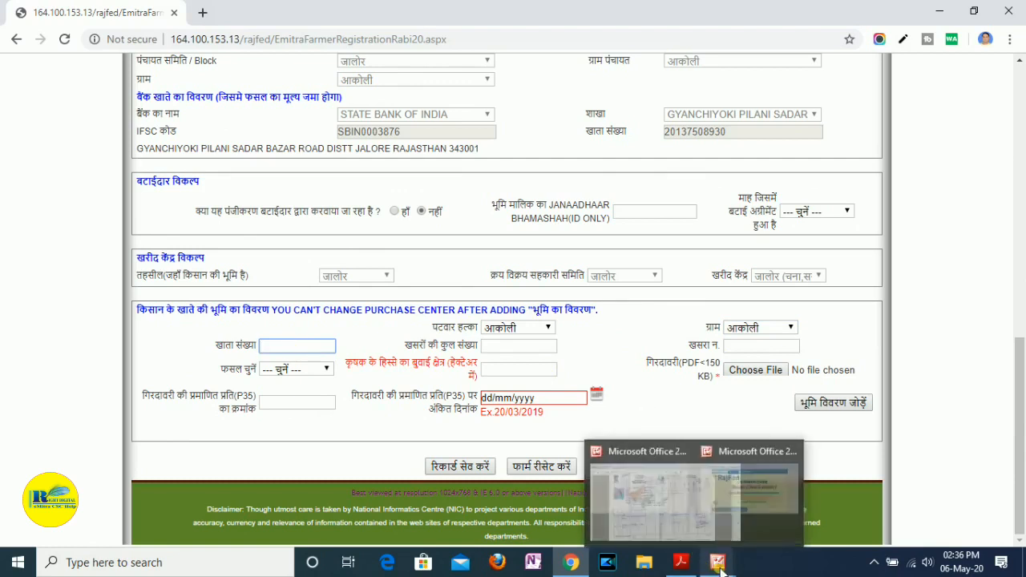
{"action": "left_click", "coordinate": [686, 561]}
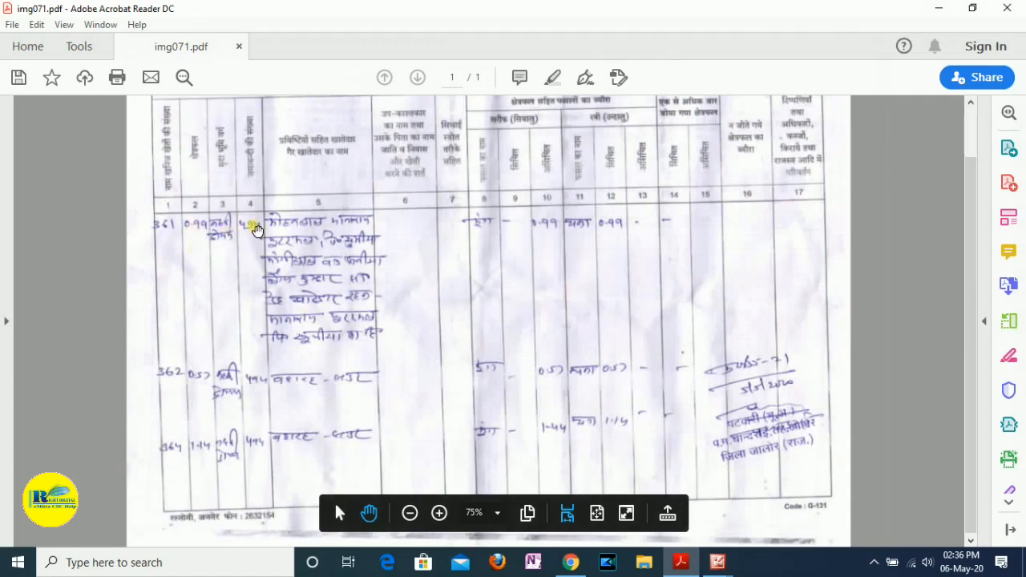
{"action": "scroll", "coordinate": [256, 230], "scroll_direction": "up", "scroll_amount": 2, "text": "ctrl"}
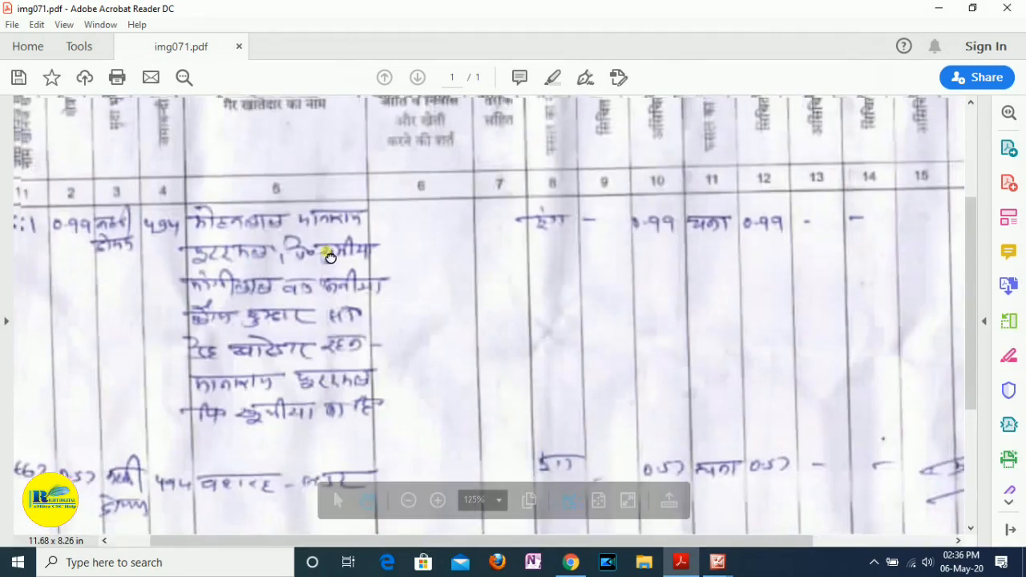
{"action": "left_click_drag", "start_coordinate": [330, 254], "coordinate": [451, 227]}
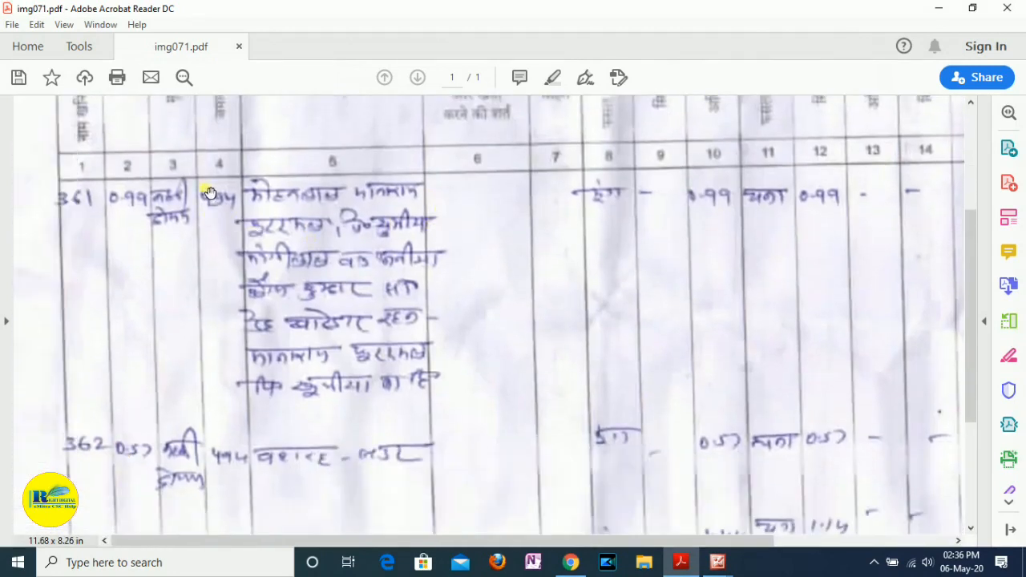
{"action": "left_click", "coordinate": [554, 80]}
{"action": "mouse_move", "coordinate": [218, 209]}
{"action": "left_mouse_down"}
{"action": "mouse_move", "coordinate": [202, 198]}
{"action": "mouse_move", "coordinate": [236, 204]}
{"action": "mouse_move", "coordinate": [216, 215]}
{"action": "left_mouse_up"}
{"action": "mouse_move", "coordinate": [241, 427]}
{"action": "left_mouse_down"}
{"action": "mouse_move", "coordinate": [225, 449]}
{"action": "mouse_move", "coordinate": [250, 472]}
{"action": "mouse_move", "coordinate": [225, 476]}
{"action": "mouse_move", "coordinate": [218, 450]}
{"action": "left_mouse_up"}
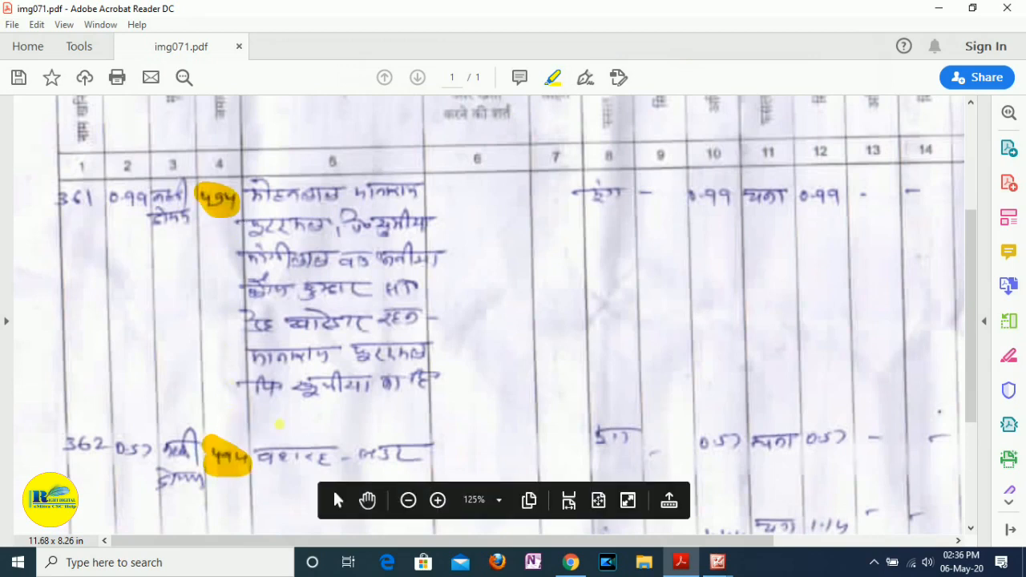
{"action": "scroll", "coordinate": [296, 426], "scroll_direction": "down", "scroll_amount": 3}
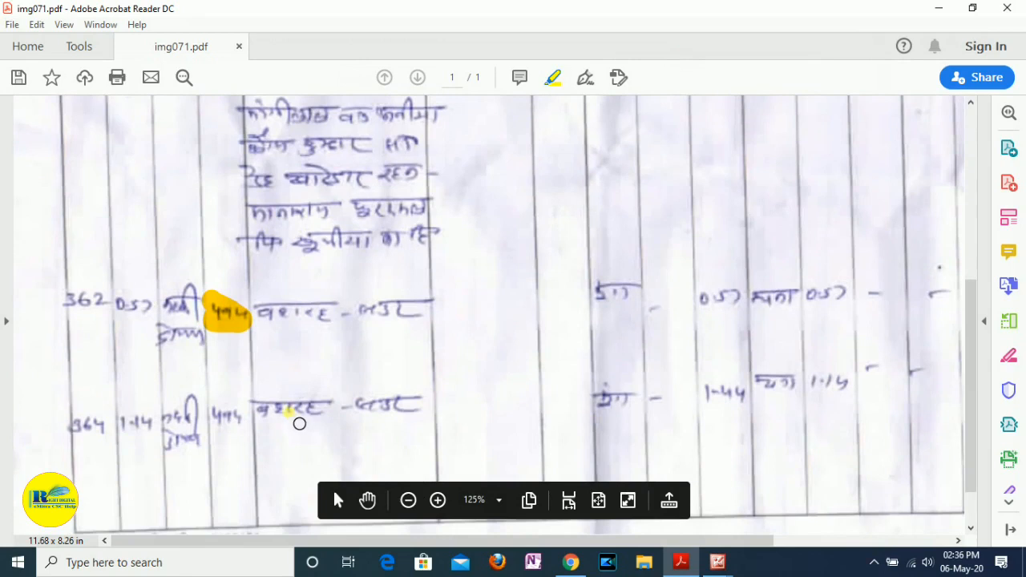
{"action": "mouse_move", "coordinate": [237, 433]}
{"action": "left_mouse_down"}
{"action": "mouse_move", "coordinate": [225, 415]}
{"action": "mouse_move", "coordinate": [254, 425]}
{"action": "mouse_move", "coordinate": [215, 420]}
{"action": "left_mouse_up"}
{"action": "scroll", "coordinate": [284, 416], "scroll_direction": "up", "scroll_amount": 2}
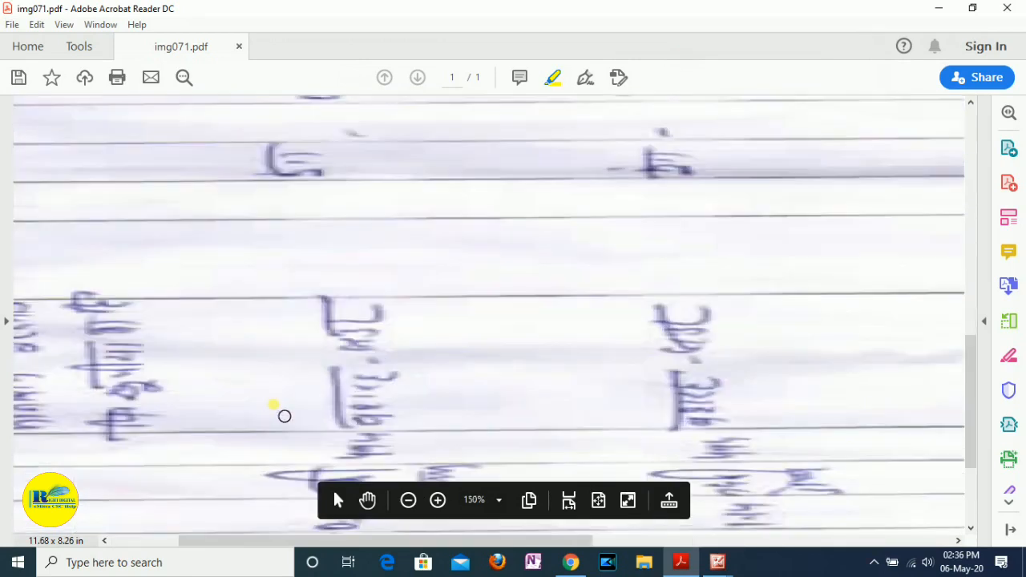
{"action": "scroll", "coordinate": [284, 416], "scroll_direction": "down", "scroll_amount": 2}
{"action": "scroll", "coordinate": [284, 416], "scroll_direction": "up", "scroll_amount": 1}
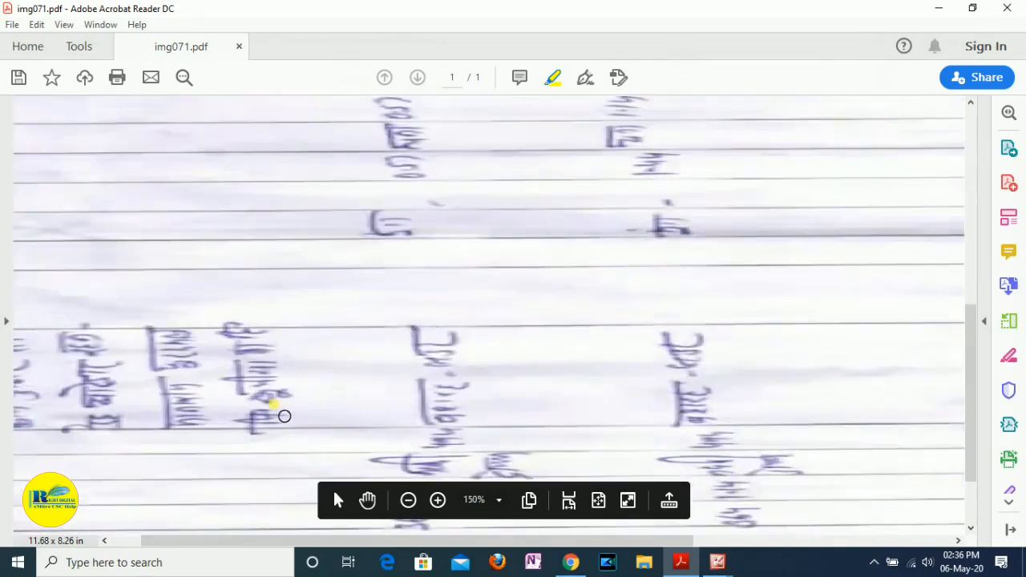
{"action": "scroll", "coordinate": [284, 416], "scroll_direction": "down", "scroll_amount": 1}
{"action": "scroll", "coordinate": [284, 417], "scroll_direction": "up", "scroll_amount": 4}
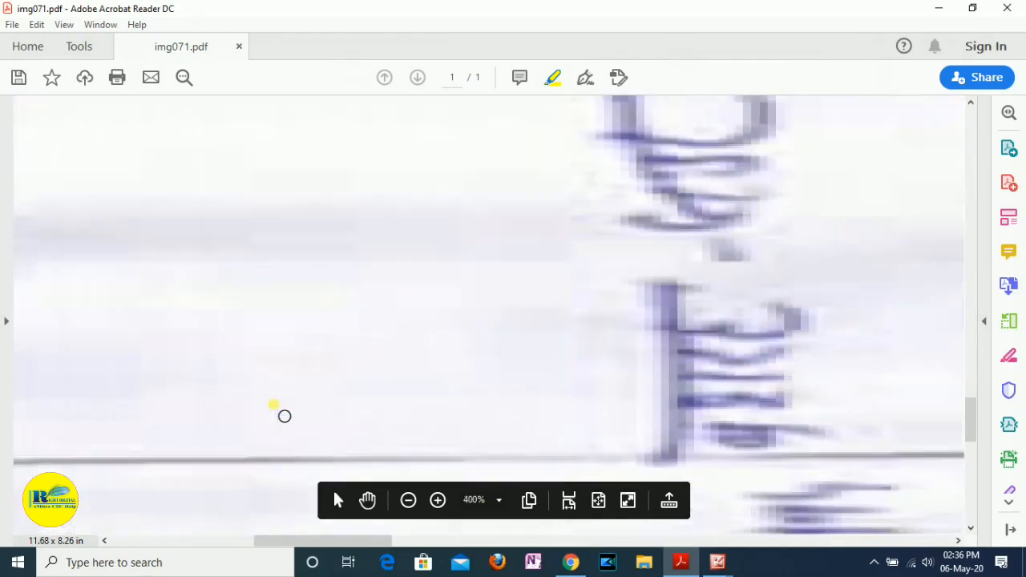
{"action": "scroll", "coordinate": [284, 416], "scroll_direction": "up", "scroll_amount": 1}
{"action": "scroll", "coordinate": [285, 416], "scroll_direction": "down", "scroll_amount": 4}
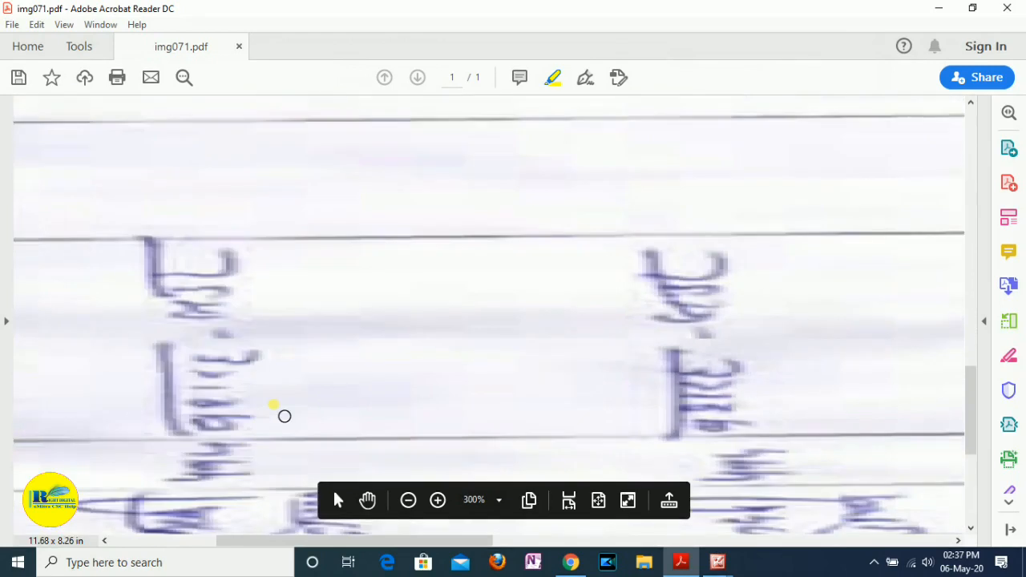
{"action": "scroll", "coordinate": [284, 416], "scroll_direction": "down", "scroll_amount": 3}
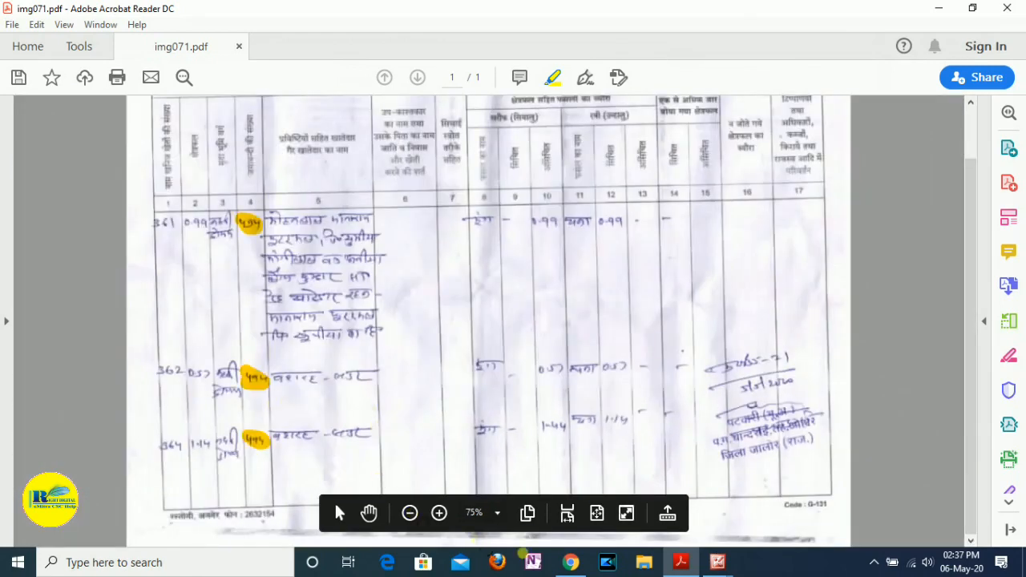
- Switch back to the registration form in Chrome and set the land's खाता संख्या to 494
{"action": "left_click", "coordinate": [578, 566]}
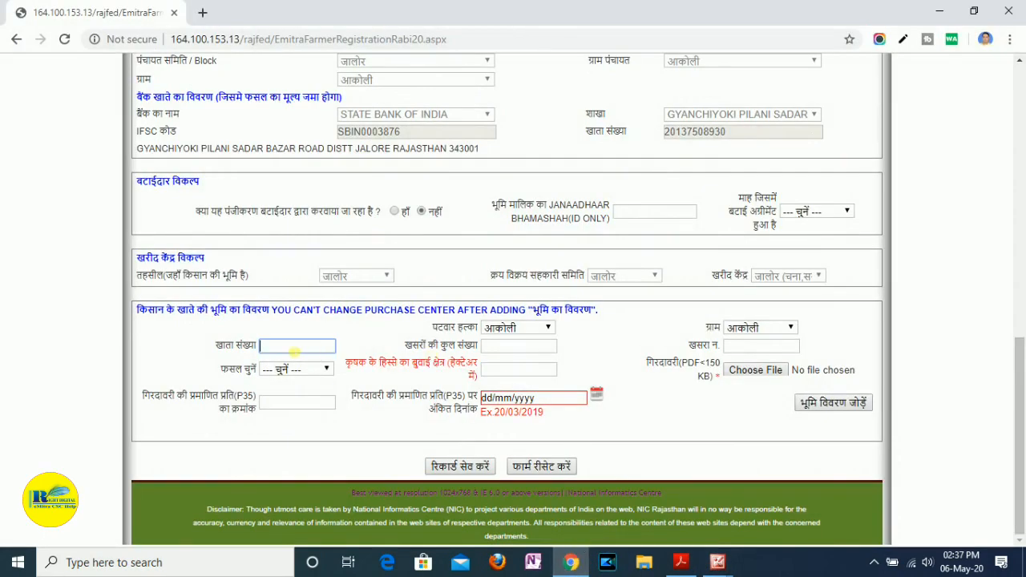
{"action": "type", "text": "494"}
{"action": "left_click", "coordinate": [505, 350]}
- Highlight the three खसरा numbers in the first column of img071.pdf and set खसरों की कुल संख्या in the form to 3
{"action": "left_click", "coordinate": [678, 563]}
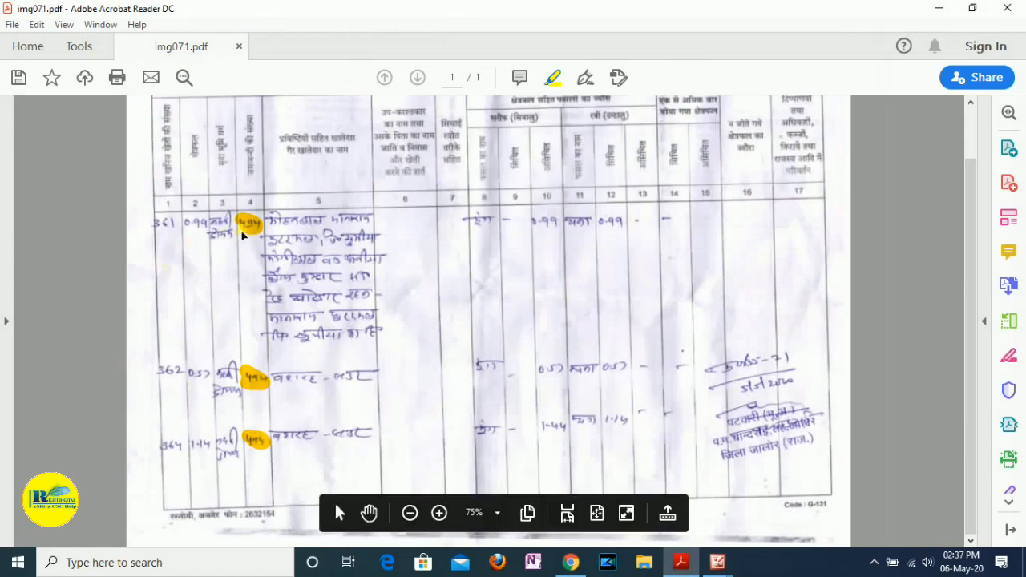
{"action": "mouse_move", "coordinate": [168, 233]}
{"action": "left_mouse_down"}
{"action": "mouse_move", "coordinate": [183, 227]}
{"action": "mouse_move", "coordinate": [177, 242]}
{"action": "left_mouse_up"}
{"action": "mouse_move", "coordinate": [167, 374]}
{"action": "left_mouse_down"}
{"action": "mouse_move", "coordinate": [197, 377]}
{"action": "mouse_move", "coordinate": [174, 380]}
{"action": "mouse_move", "coordinate": [185, 391]}
{"action": "left_mouse_up"}
{"action": "mouse_move", "coordinate": [172, 458]}
{"action": "left_mouse_down"}
{"action": "mouse_move", "coordinate": [193, 456]}
{"action": "mouse_move", "coordinate": [170, 448]}
{"action": "left_mouse_up"}
{"action": "left_click", "coordinate": [570, 562]}
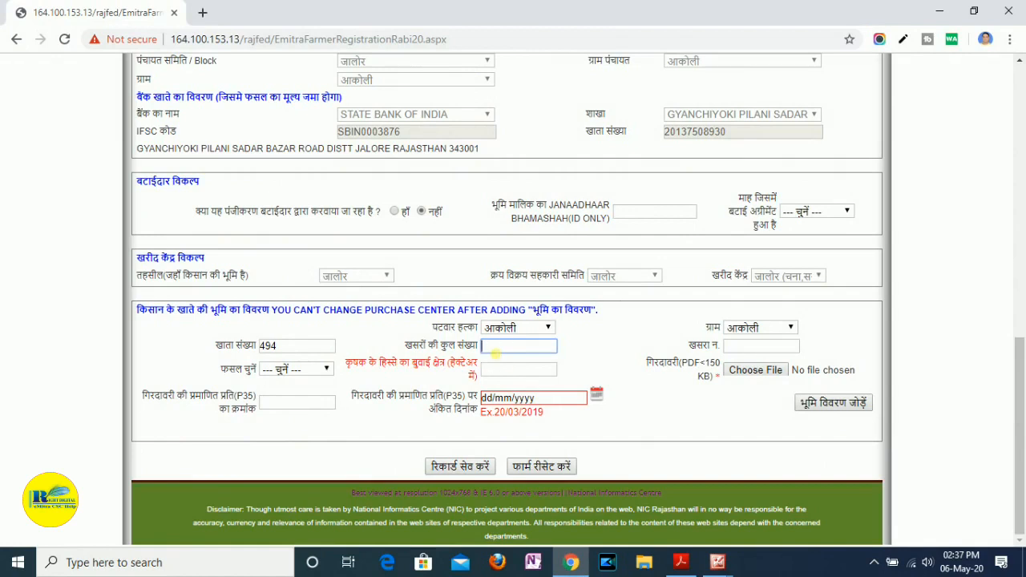
{"action": "type", "text": "3"}
- Look up the खसरा numbers in img071.pdf and enter 361,362,364 as the खसरा न. in the land details
{"action": "left_click", "coordinate": [767, 350]}
{"action": "left_click", "coordinate": [681, 562]}
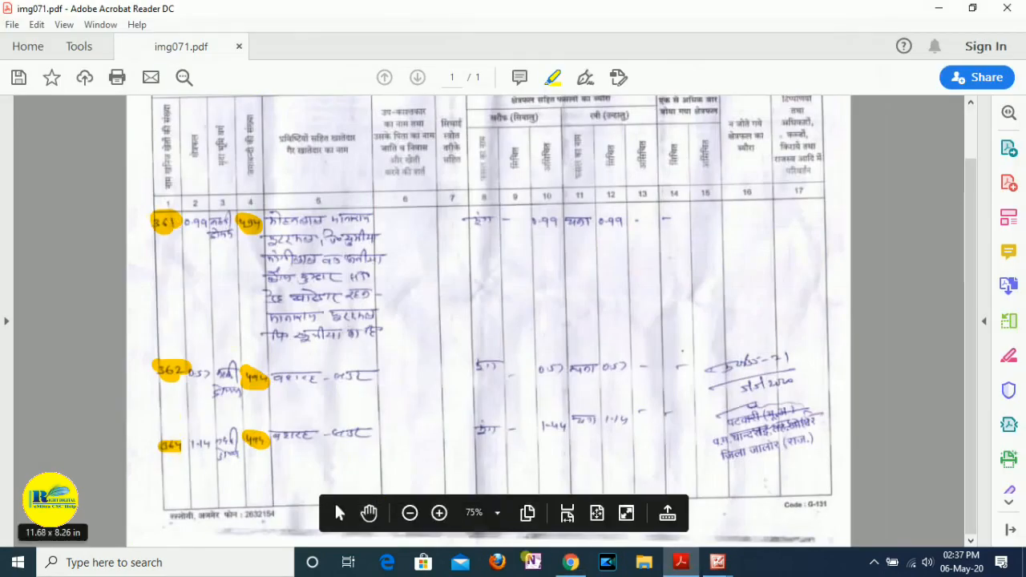
{"action": "left_click", "coordinate": [572, 564]}
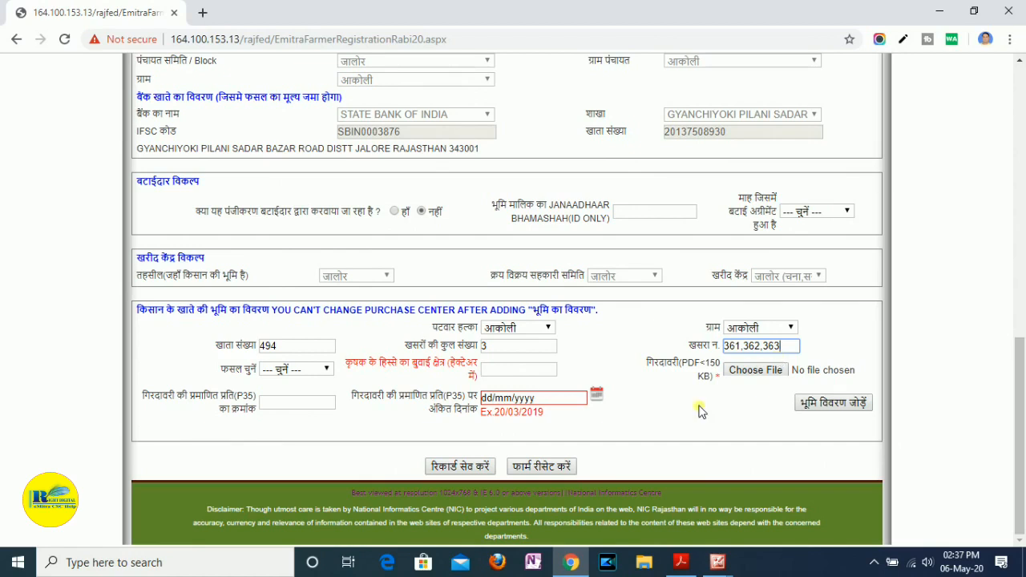
{"action": "left_click", "coordinate": [719, 563]}
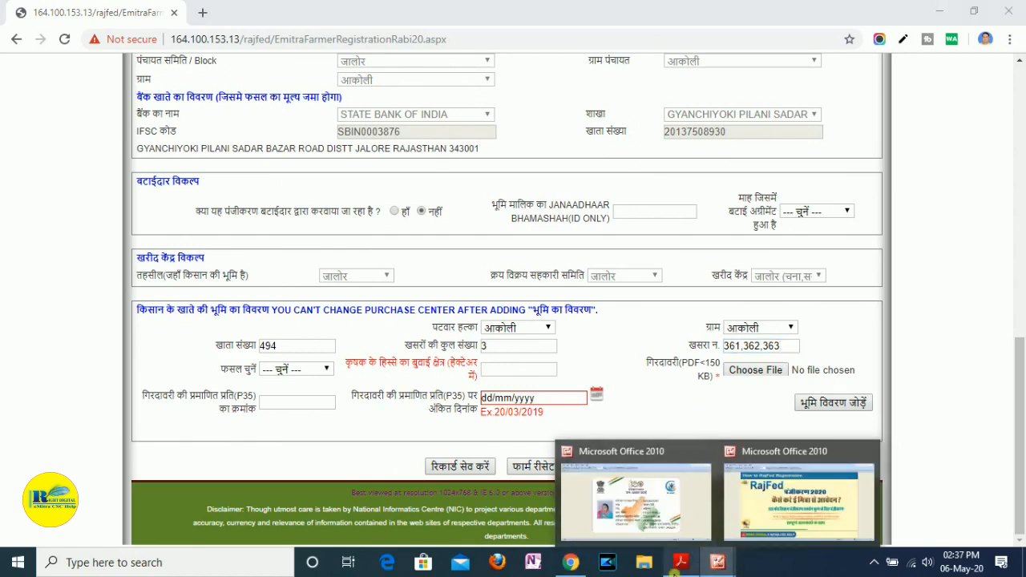
{"action": "left_click", "coordinate": [679, 565]}
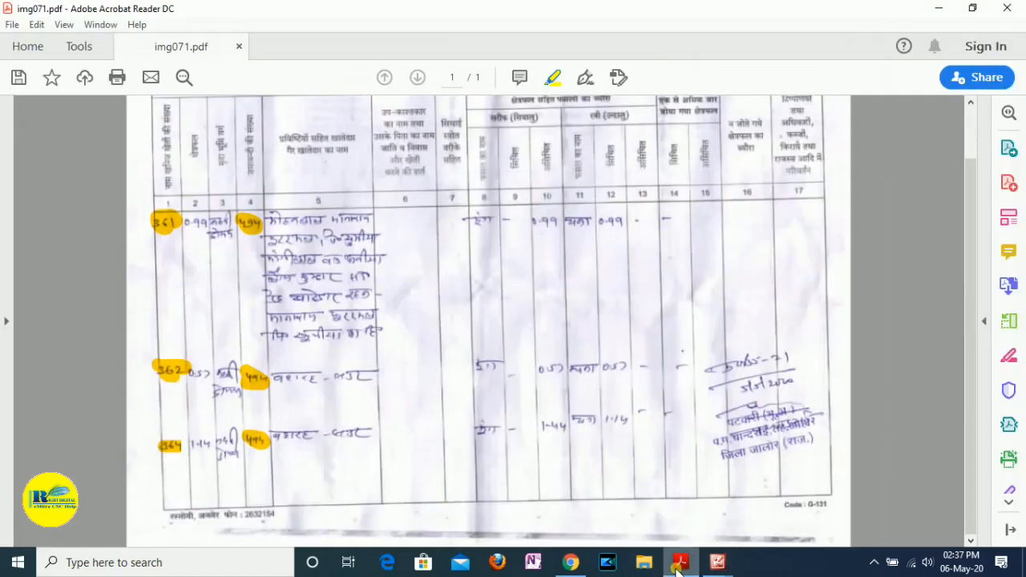
{"action": "left_click", "coordinate": [677, 564]}
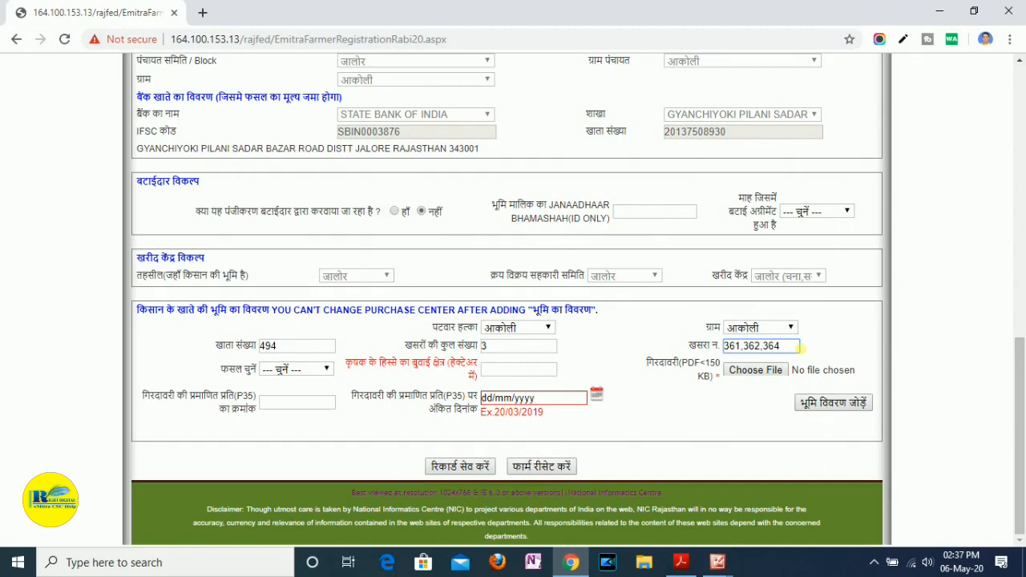
- Set the crop (फसल) in the land details to चना and accept the district code notice
{"action": "left_click", "coordinate": [297, 369]}
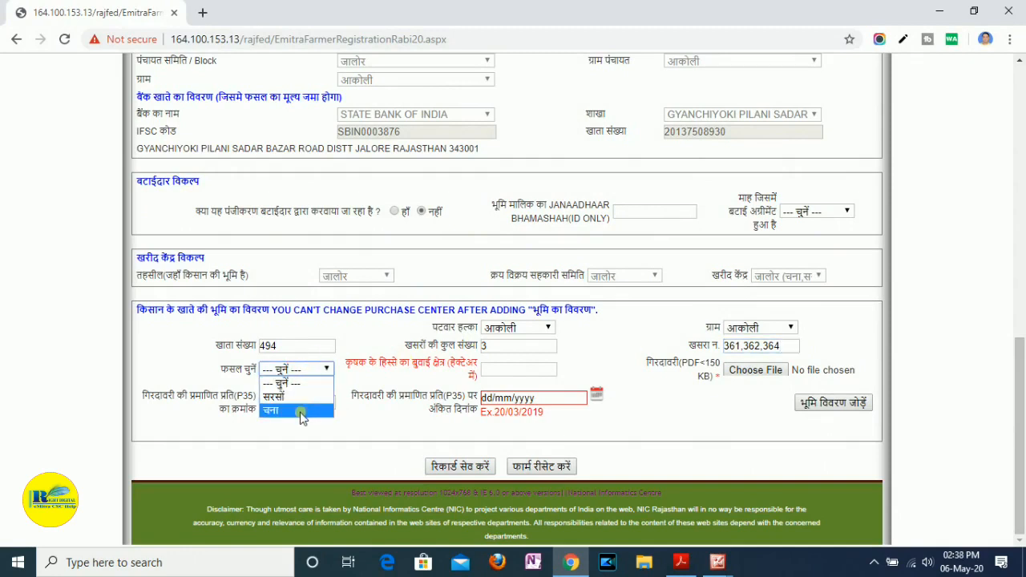
{"action": "left_click", "coordinate": [301, 411]}
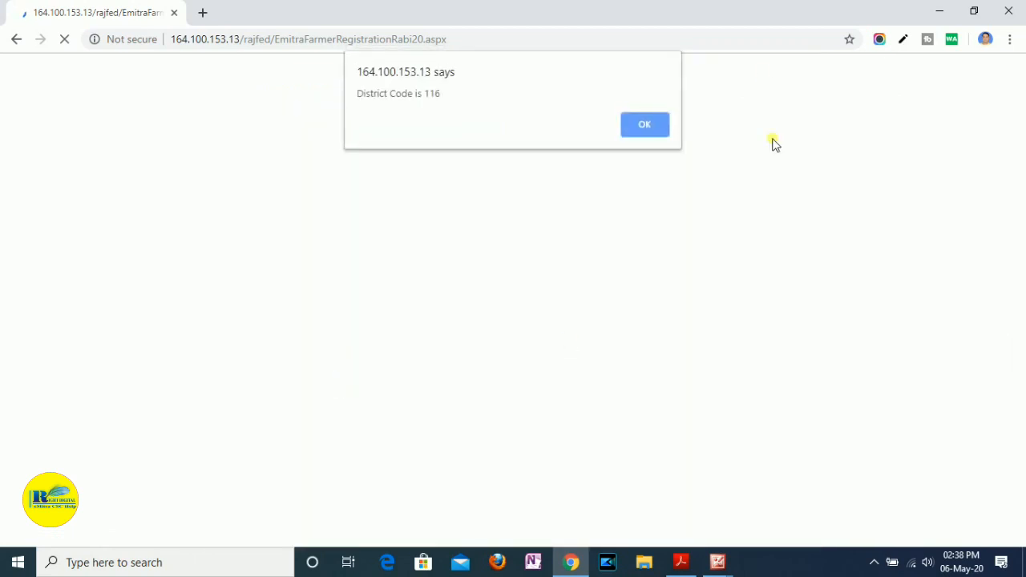
{"action": "left_click", "coordinate": [646, 126]}
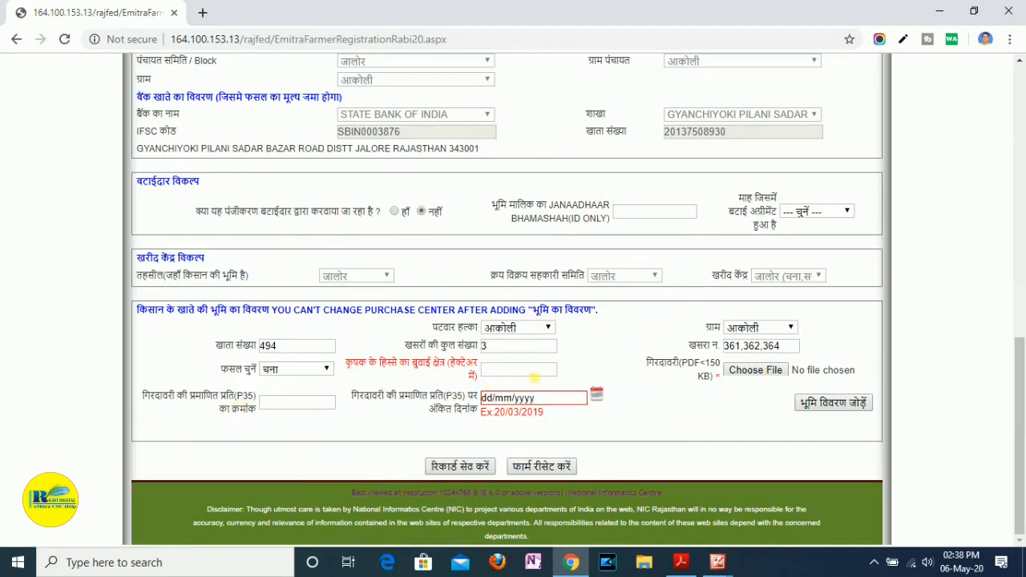
- Switch to img071.pdf in Adobe Acrobat Reader and highlight the irrigated चना areas 0.99, 0.57 and 1.14 in column 12
{"action": "left_click", "coordinate": [521, 371]}
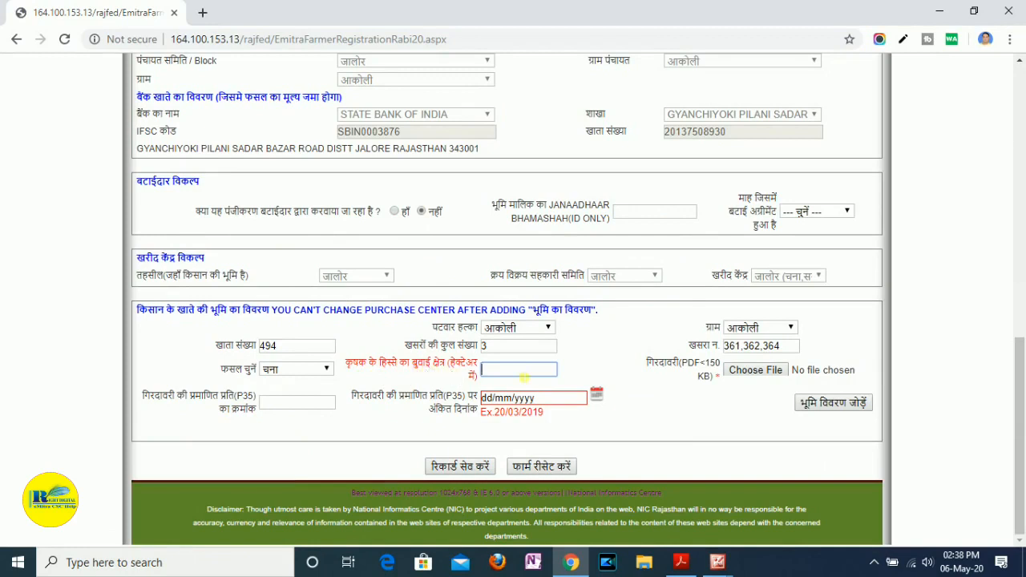
{"action": "left_click", "coordinate": [686, 564]}
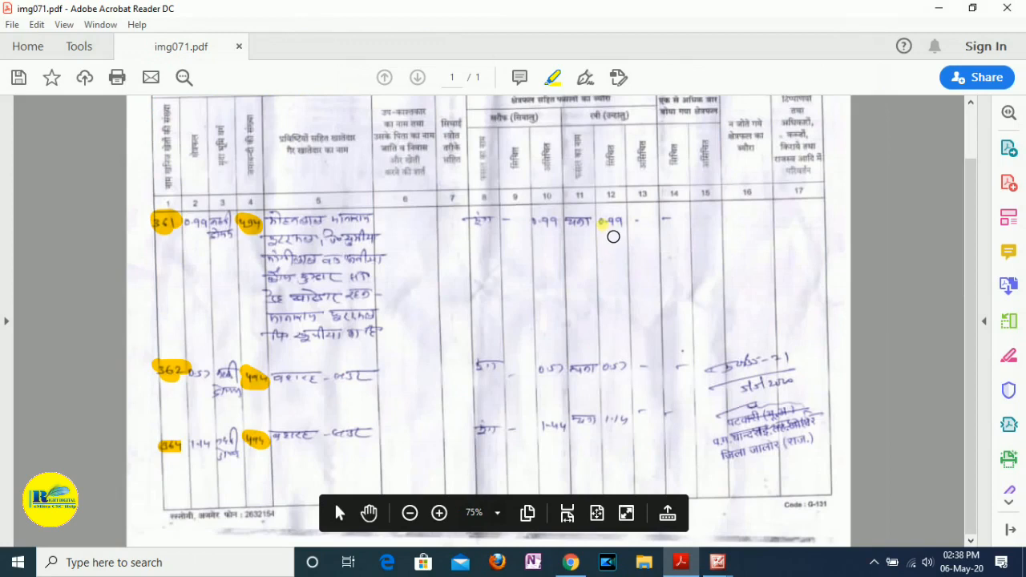
{"action": "mouse_move", "coordinate": [602, 222]}
{"action": "left_mouse_down"}
{"action": "mouse_move", "coordinate": [620, 225]}
{"action": "mouse_move", "coordinate": [608, 220]}
{"action": "left_mouse_up"}
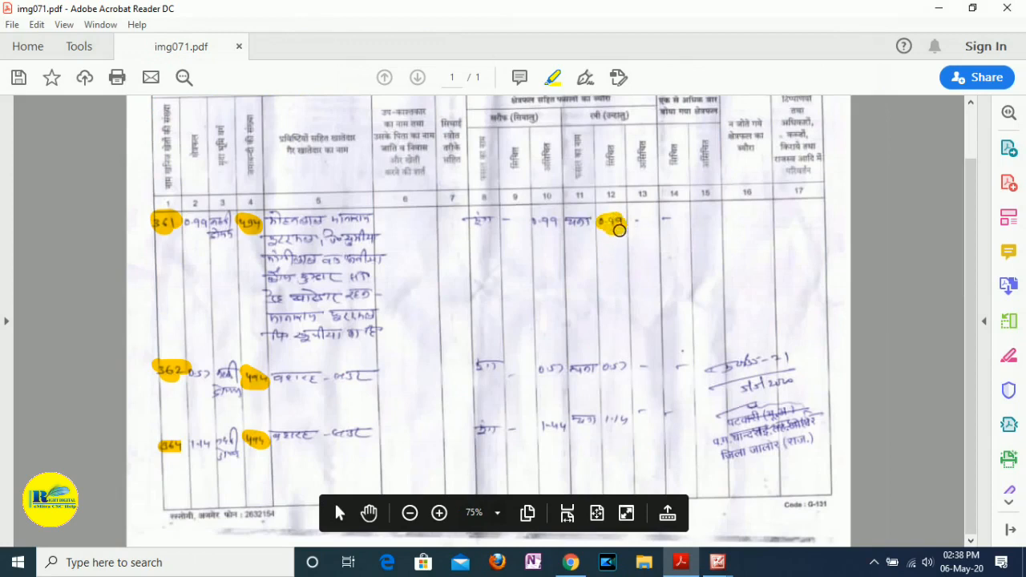
{"action": "mouse_move", "coordinate": [619, 376]}
{"action": "left_mouse_down"}
{"action": "mouse_move", "coordinate": [610, 356]}
{"action": "mouse_move", "coordinate": [615, 371]}
{"action": "mouse_move", "coordinate": [624, 365]}
{"action": "left_mouse_up"}
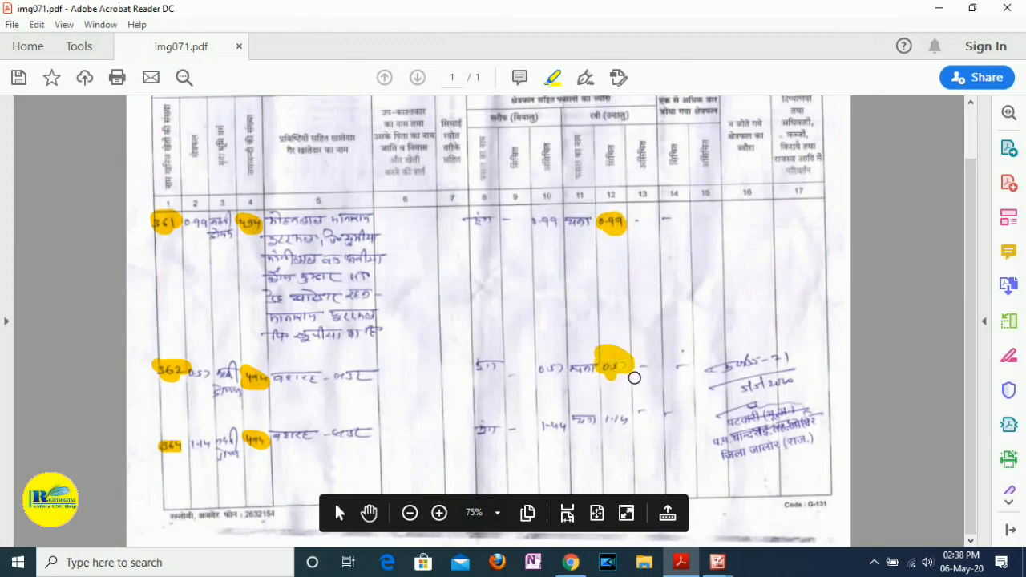
{"action": "left_click_drag", "start_coordinate": [600, 428], "coordinate": [632, 430]}
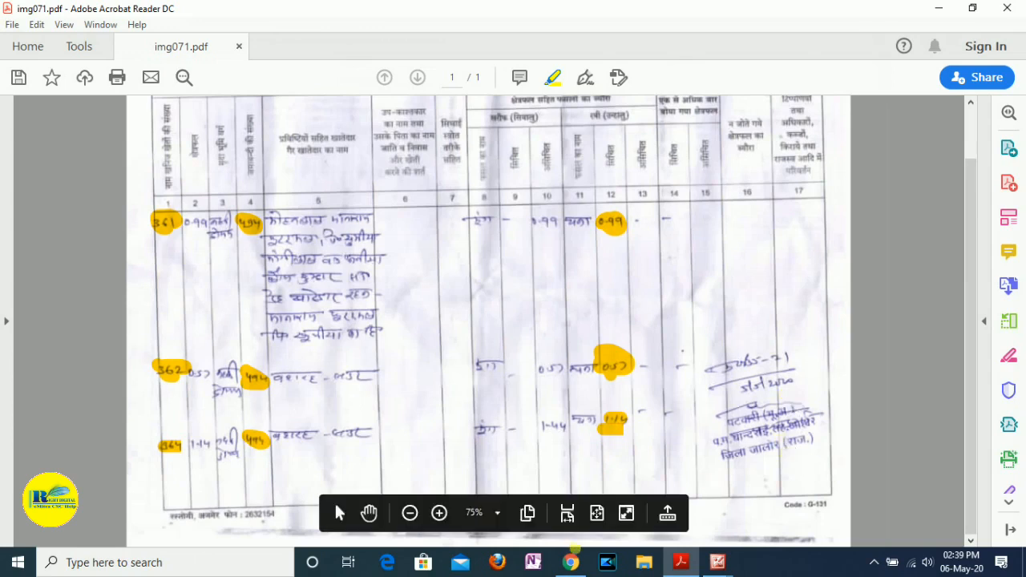
- Switch back to the registration form in Chrome and set the farmer's share of sown area (बुवाई क्षेत्र) to 2.70 hectares
{"action": "left_click", "coordinate": [570, 562]}
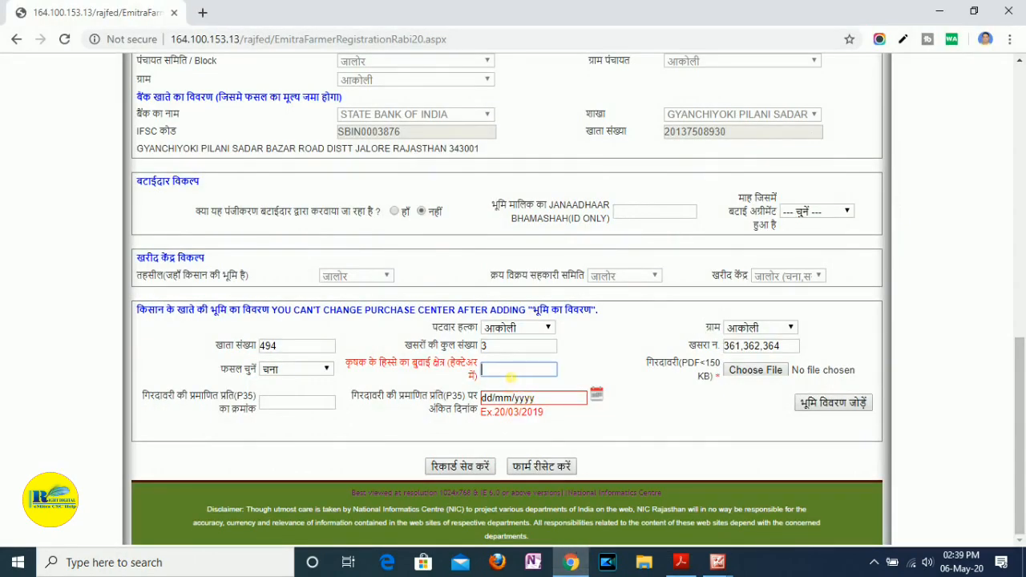
{"action": "type", "text": "2.70"}
{"action": "left_click", "coordinate": [653, 396]}
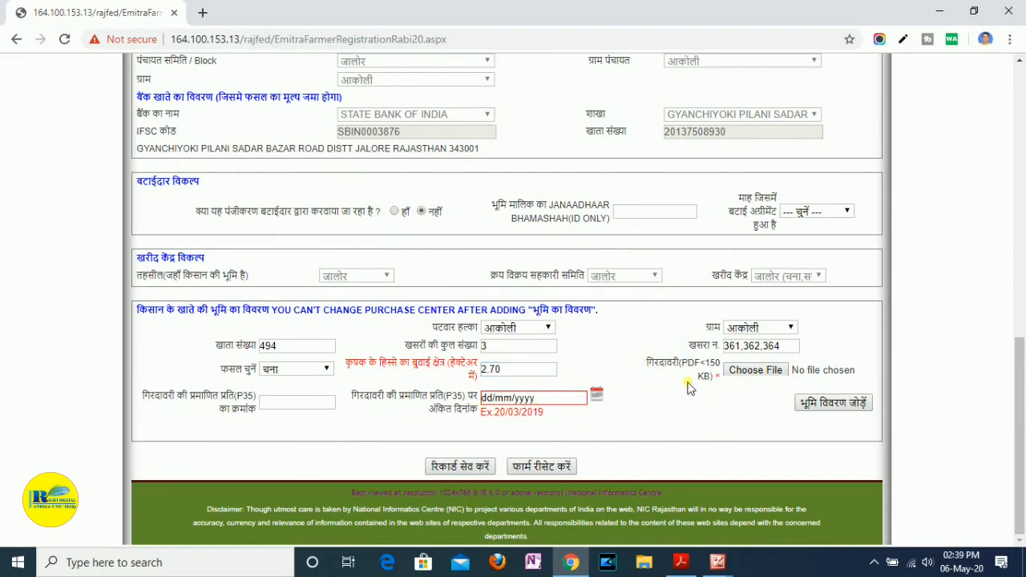
- Start choosing the गिरदावरी file and browse through E Mitra 2020 and 05- Upload Customer Document to the Chandrai folder
{"action": "left_click", "coordinate": [756, 372]}
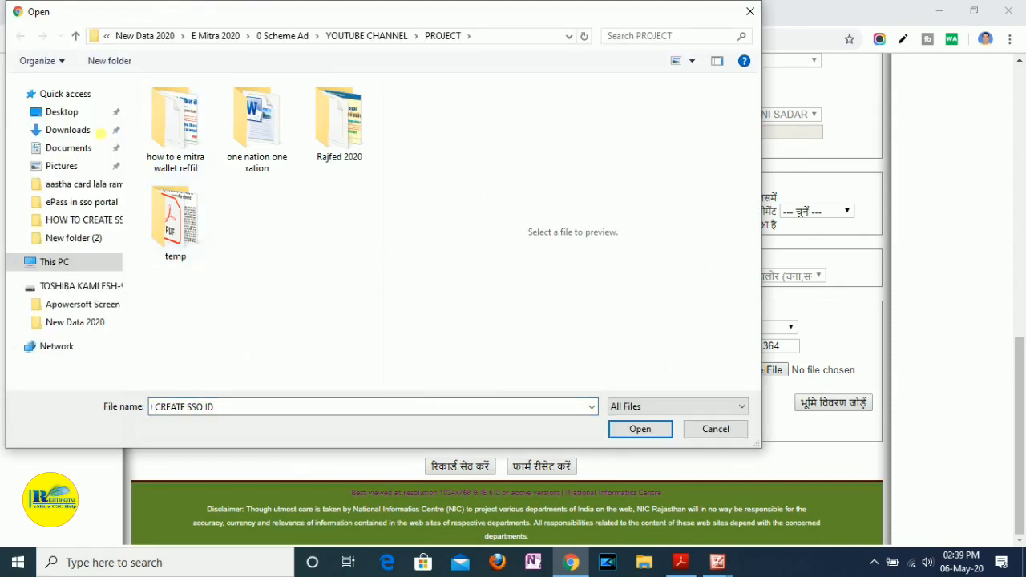
{"action": "left_click", "coordinate": [66, 116]}
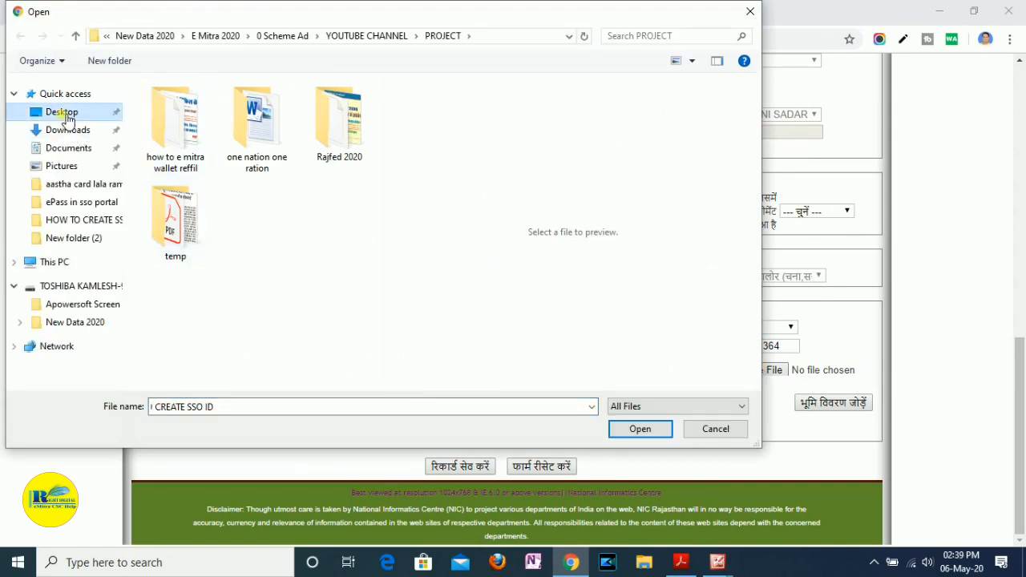
{"action": "left_click", "coordinate": [377, 146]}
{"action": "left_click_drag", "start_coordinate": [377, 146], "coordinate": [349, 259]}
{"action": "double_click", "coordinate": [293, 252]}
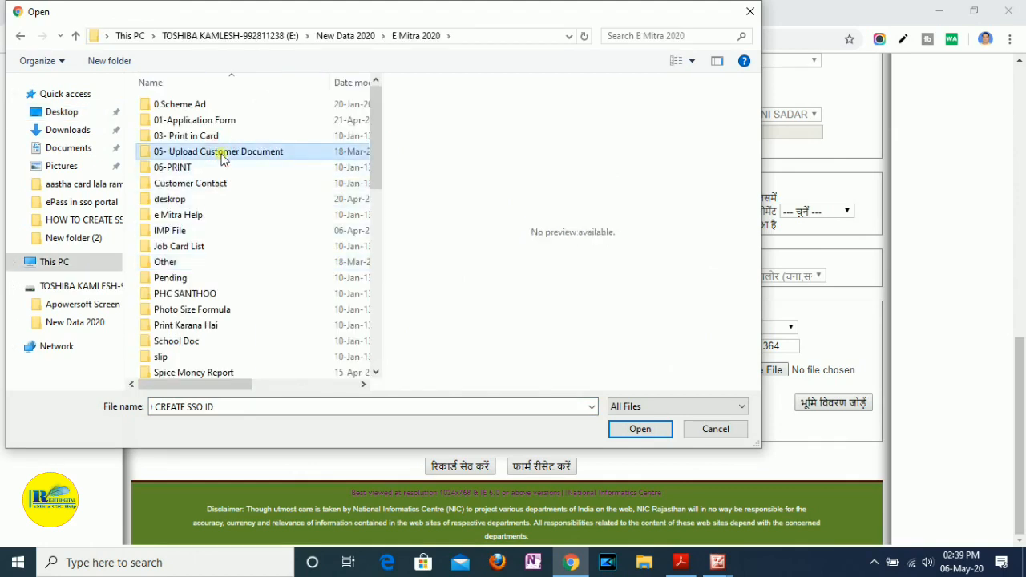
{"action": "double_click", "coordinate": [222, 152]}
{"action": "left_click", "coordinate": [182, 152]}
{"action": "double_click", "coordinate": [182, 152]}
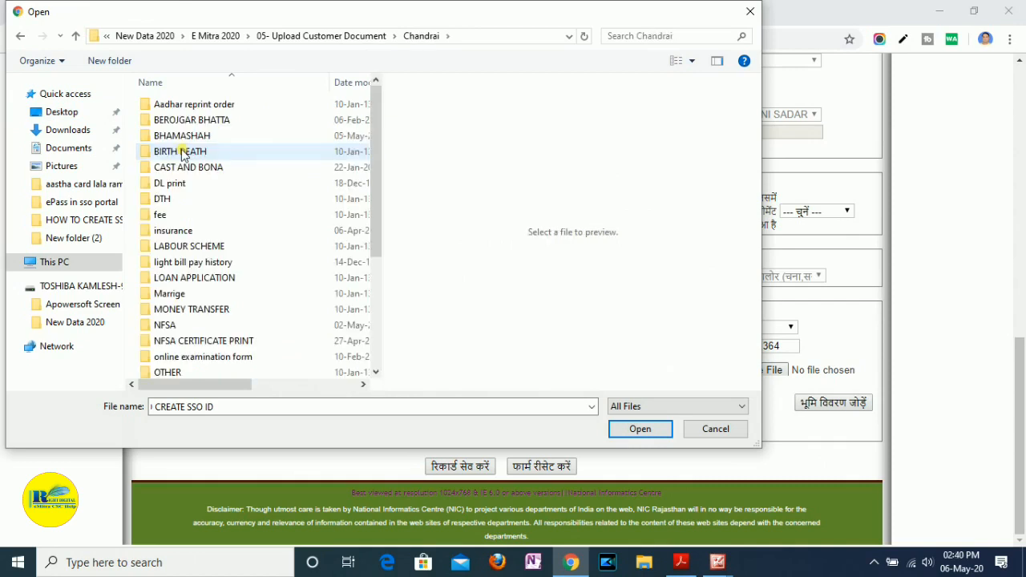
- Attach img071.pdf from folder 05 inside RAJFED REGISTRATION as the गिरदावरी file
{"action": "left_click", "coordinate": [185, 278]}
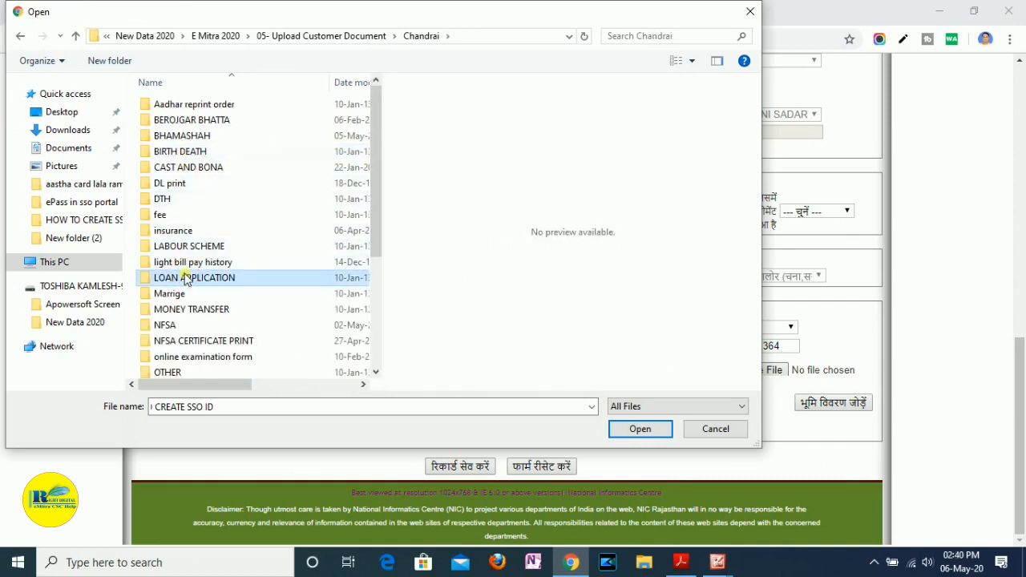
{"action": "scroll", "coordinate": [189, 281], "scroll_direction": "down", "scroll_amount": 4}
{"action": "left_click", "coordinate": [193, 292]}
{"action": "double_click", "coordinate": [195, 292]}
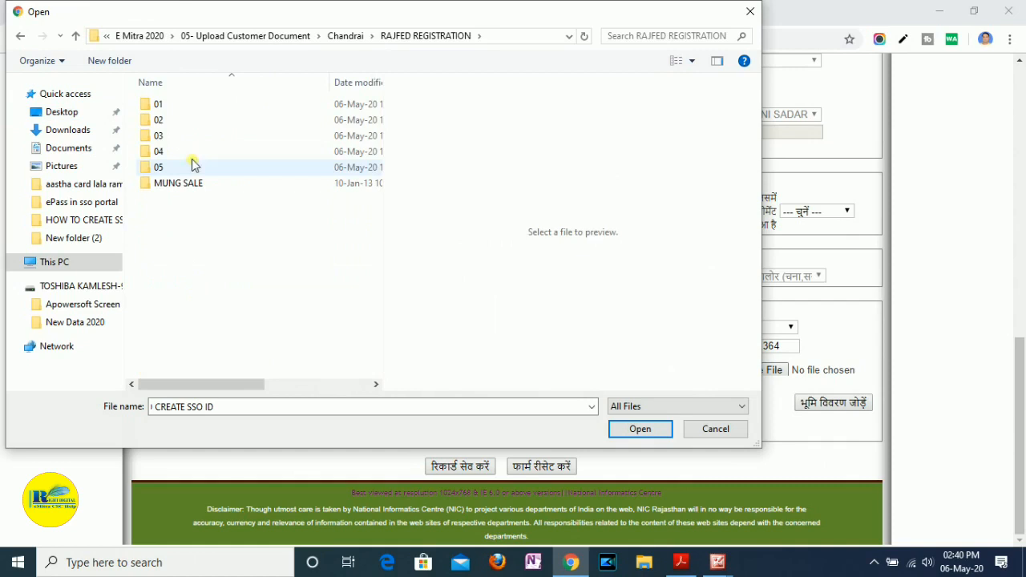
{"action": "double_click", "coordinate": [181, 166]}
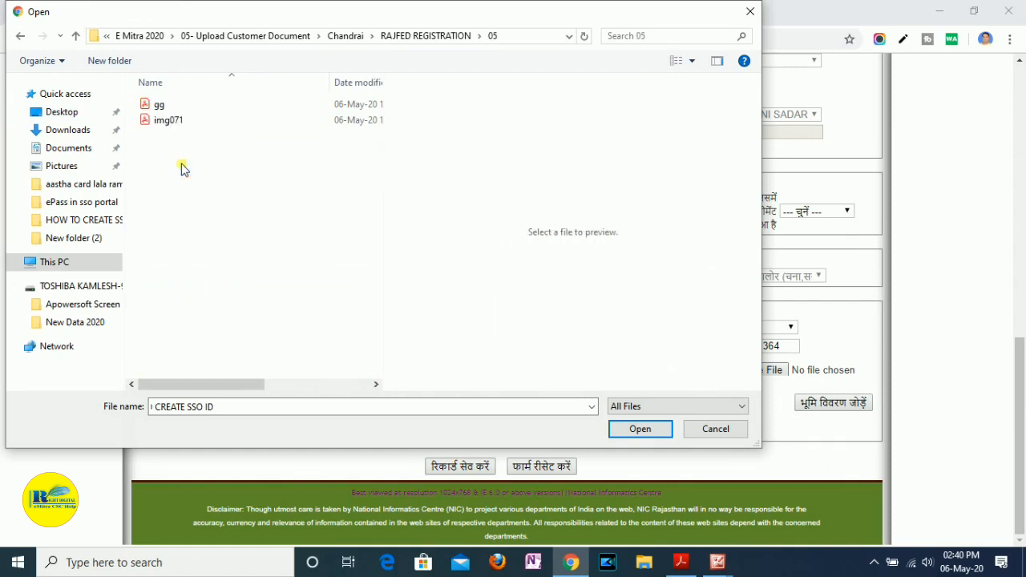
{"action": "left_click", "coordinate": [181, 122]}
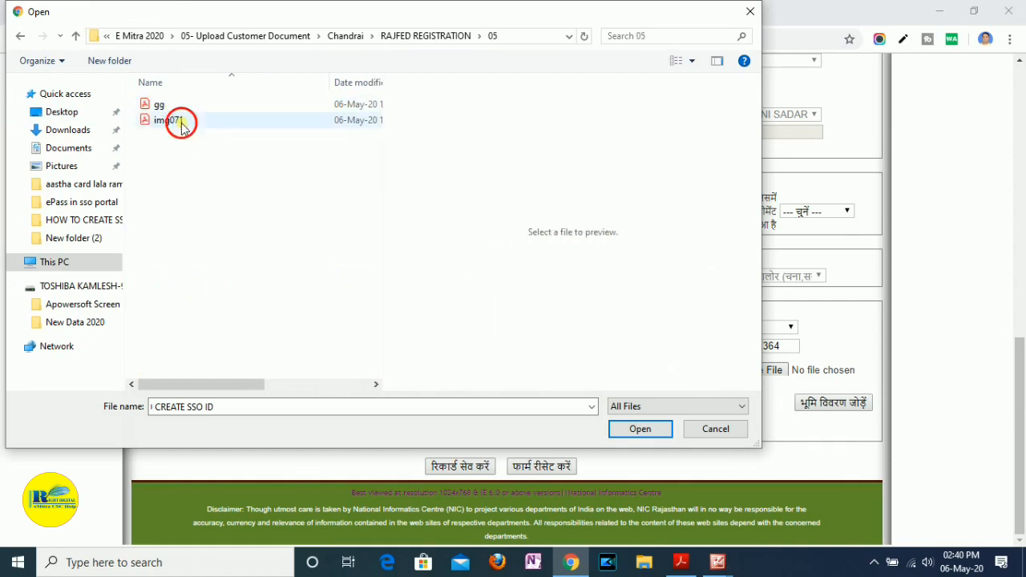
{"action": "left_click", "coordinate": [640, 429]}
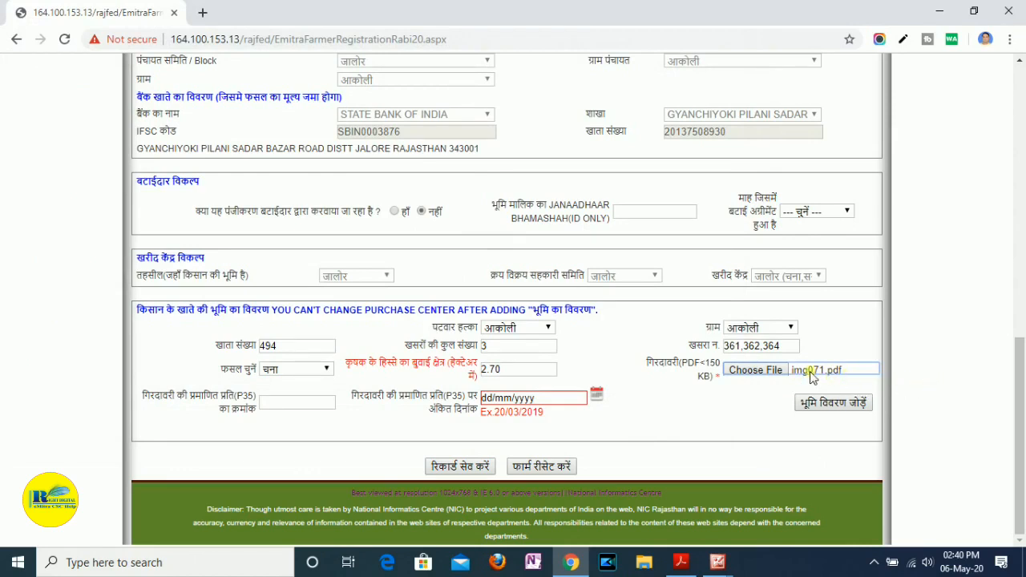
- Re-highlight the certificate number 21 in img071.pdf in Adobe Acrobat Reader and enter 21 in Chrome as the गिरदावरी P35 क्रमांक
{"action": "left_click_drag", "start_coordinate": [134, 405], "coordinate": [278, 404]}
{"action": "left_click", "coordinate": [278, 404]}
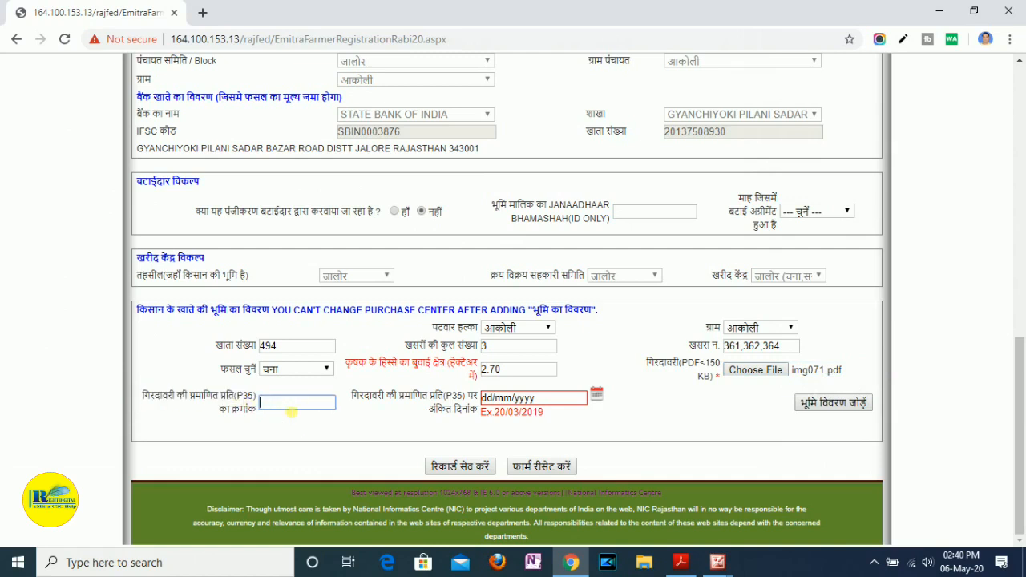
{"action": "left_click", "coordinate": [680, 562]}
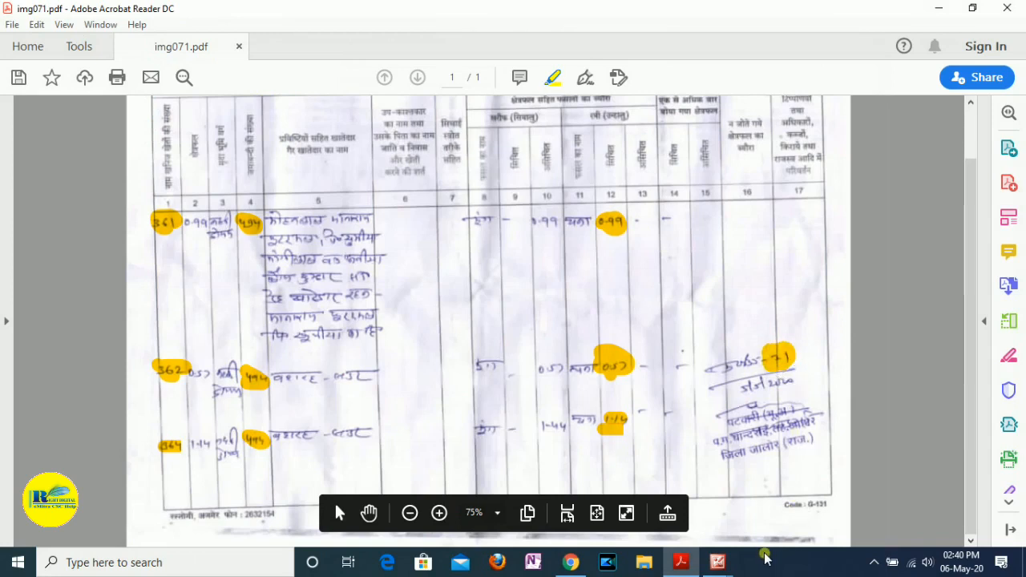
{"action": "scroll", "coordinate": [781, 369], "scroll_direction": "up", "scroll_amount": 1}
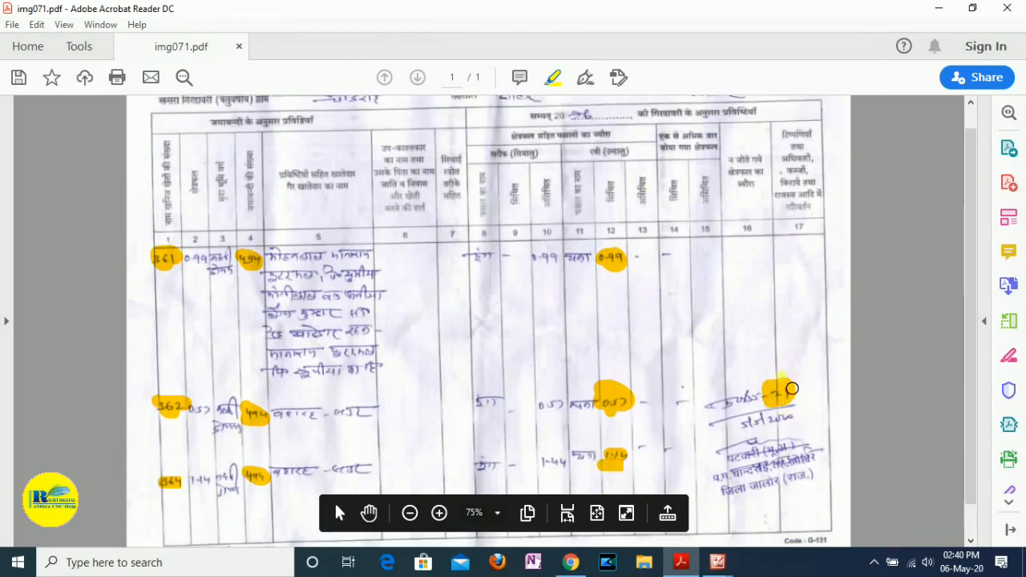
{"action": "left_click", "coordinate": [783, 394]}
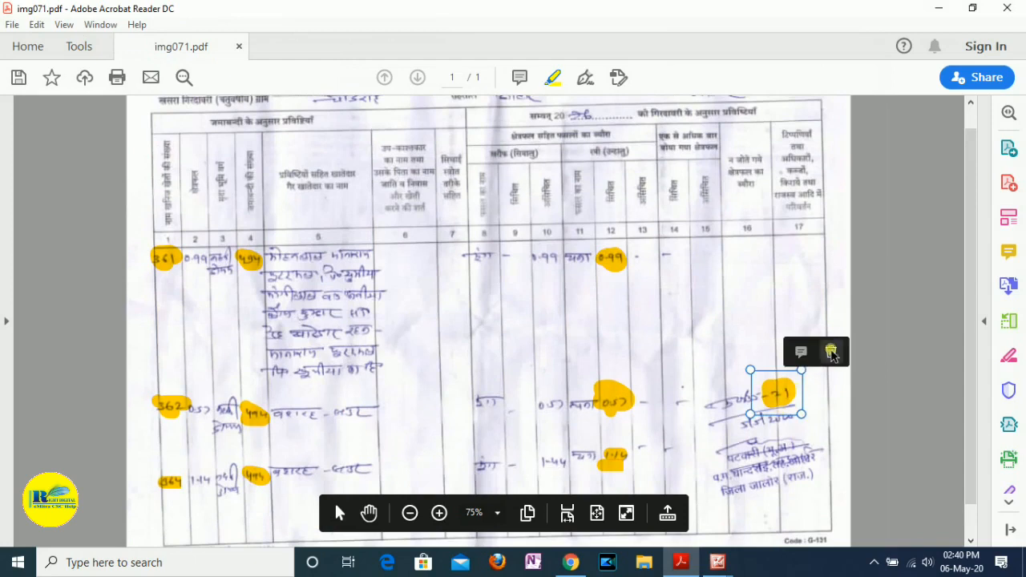
{"action": "left_click", "coordinate": [831, 353]}
{"action": "left_click_drag", "start_coordinate": [772, 394], "coordinate": [790, 394]}
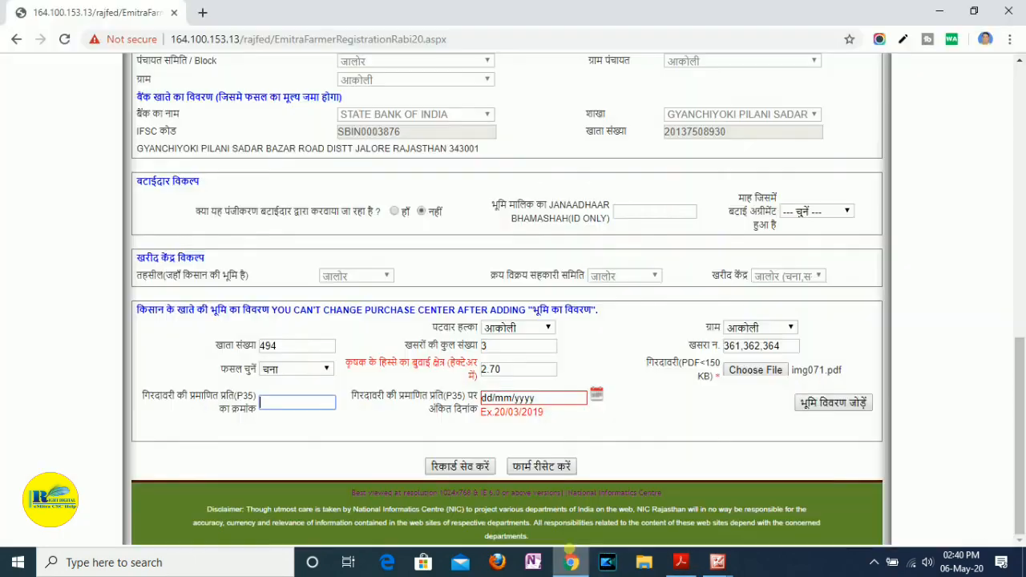
{"action": "left_click", "coordinate": [570, 562]}
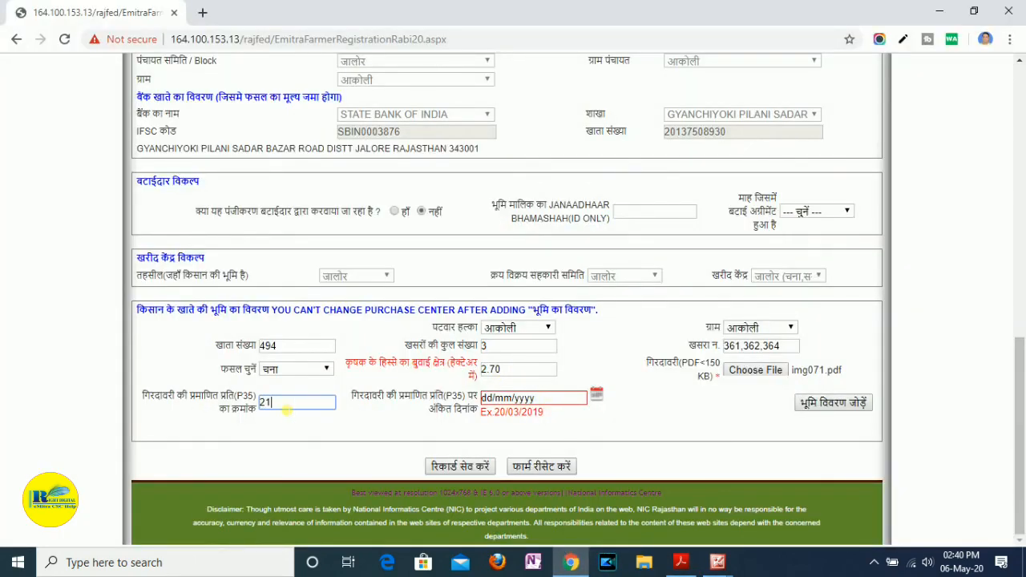
{"action": "left_click", "coordinate": [337, 451]}
- Switch to img071.pdf in Adobe Acrobat Reader, highlight the date below the certificate number, and return to the registration form
{"action": "left_click_drag", "start_coordinate": [351, 398], "coordinate": [478, 398]}
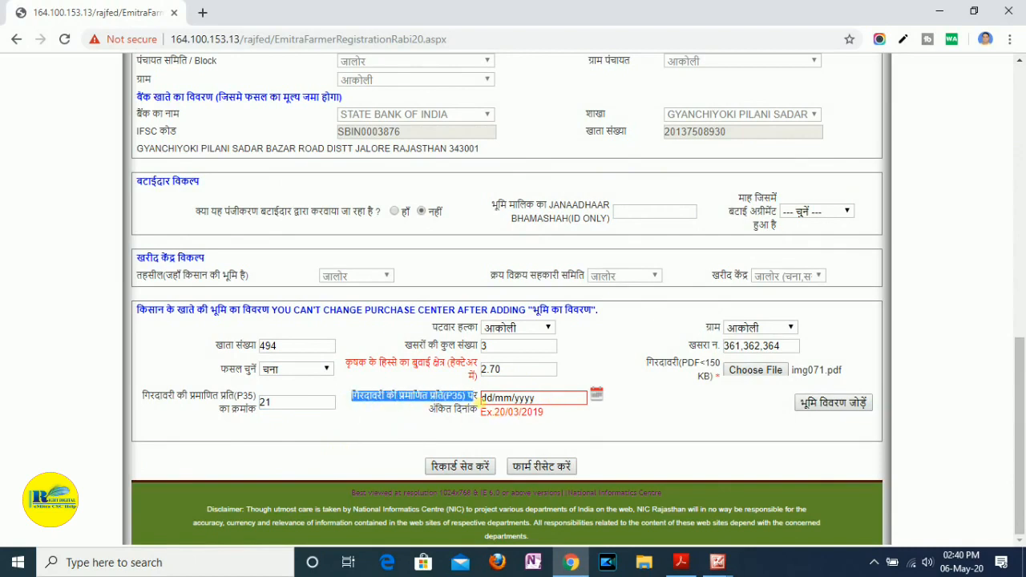
{"action": "left_click", "coordinate": [677, 562]}
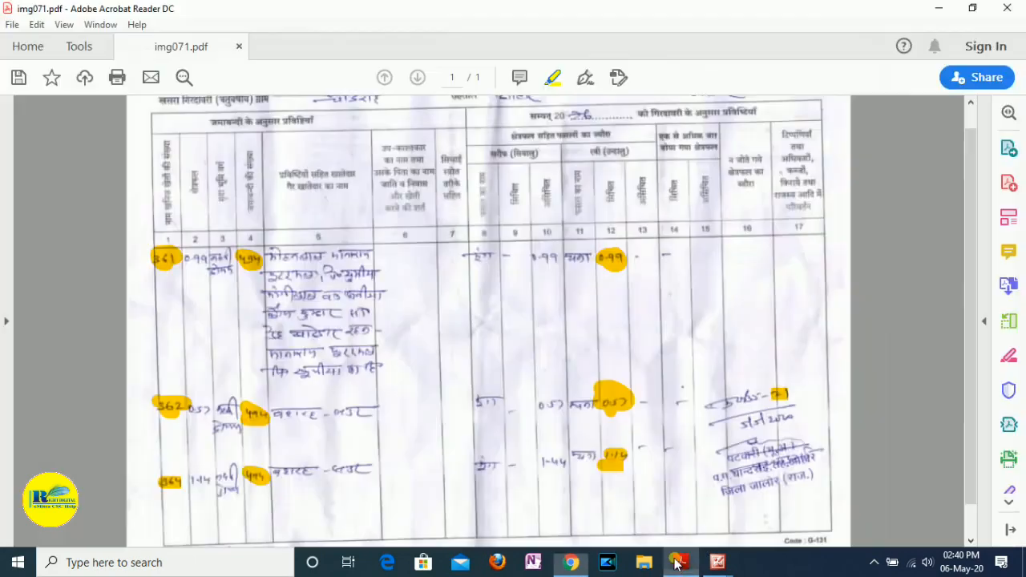
{"action": "left_click_drag", "start_coordinate": [741, 424], "coordinate": [799, 426]}
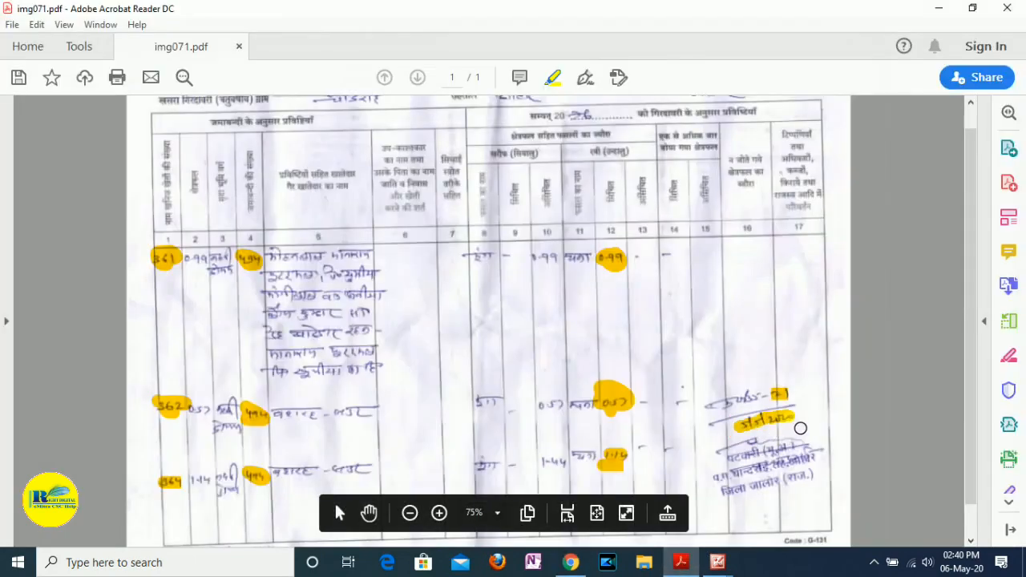
{"action": "left_click", "coordinate": [677, 562]}
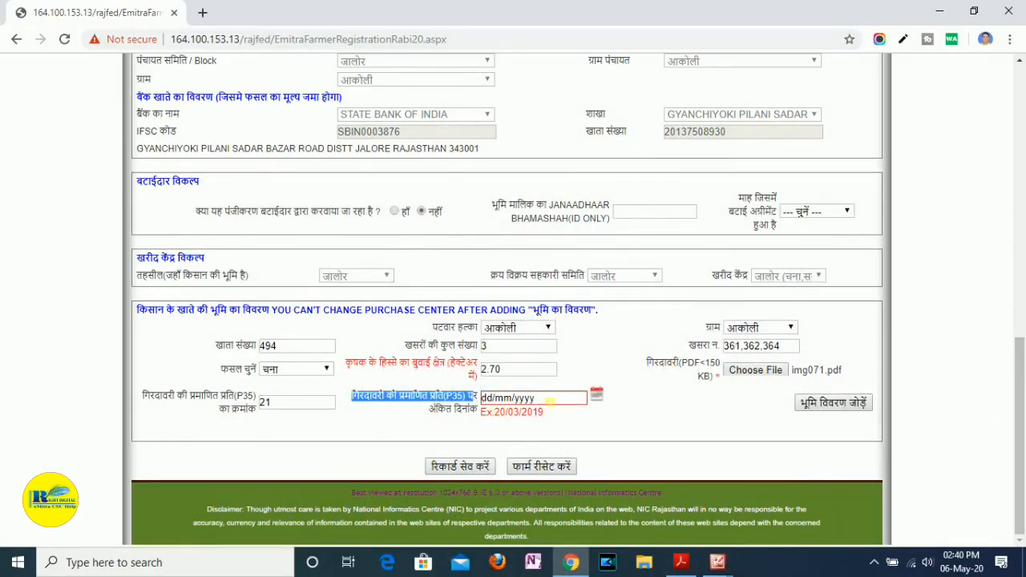
- Set the date marked on the certified गिरदावरी copy (P35) to 05/05/2020
{"action": "left_click", "coordinate": [550, 401]}
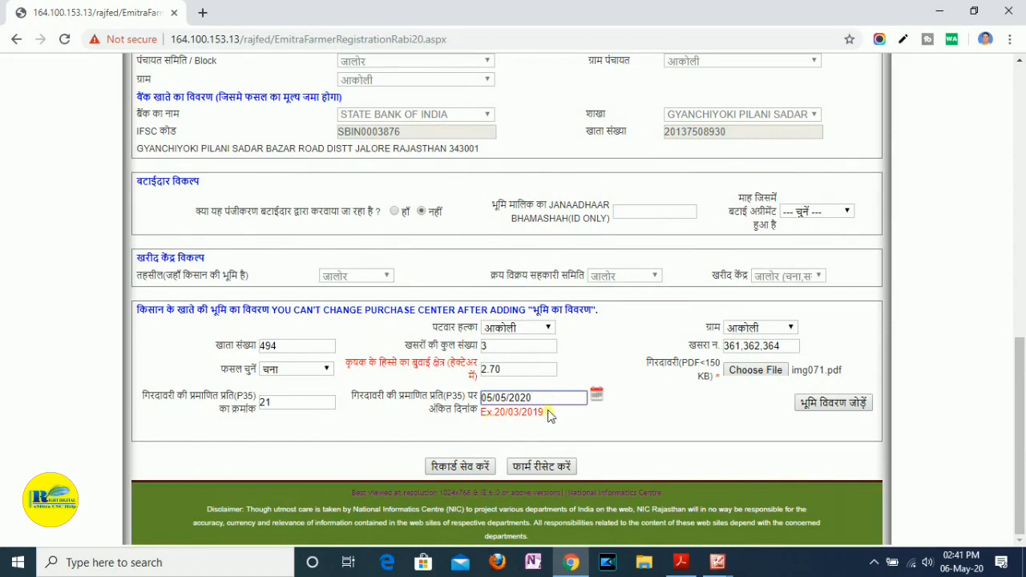
{"action": "left_click", "coordinate": [604, 403]}
{"action": "left_click", "coordinate": [632, 414]}
{"action": "left_click_drag", "start_coordinate": [549, 413], "coordinate": [470, 413]}
{"action": "left_click", "coordinate": [596, 424]}
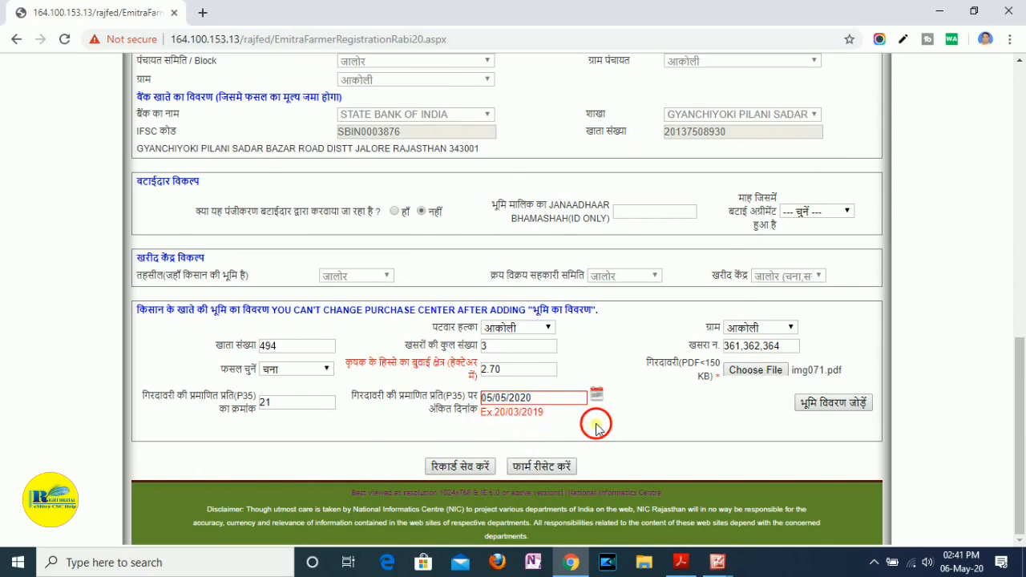
- Add the completed land details (भूमि विवरण) to the registration and accept the district code notice
{"action": "left_click", "coordinate": [834, 407]}
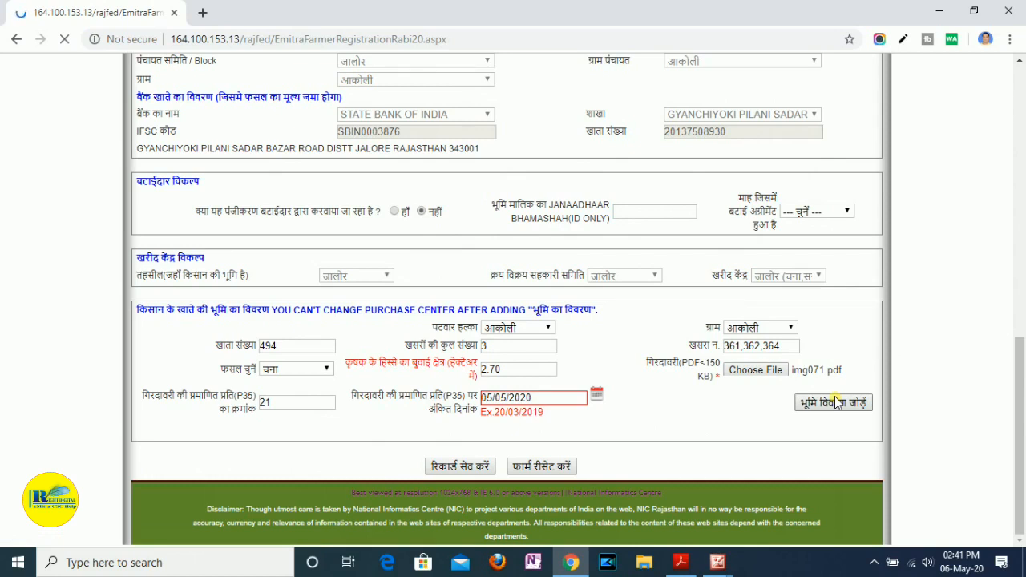
{"action": "left_click", "coordinate": [643, 125]}
{"action": "left_click", "coordinate": [644, 126]}
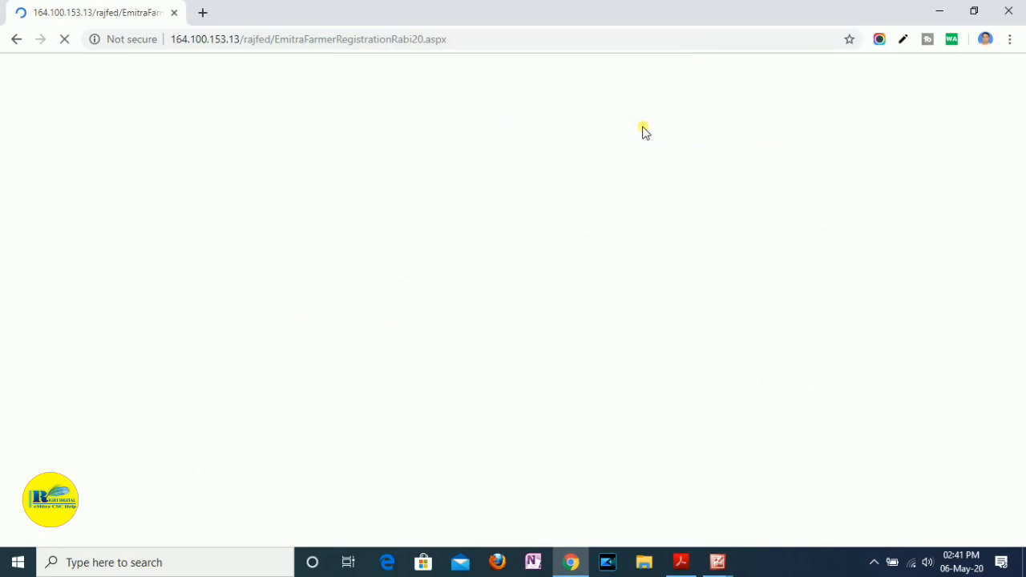
- Review the reloaded form and examine the added land row's तहसील/पटवार हल्का and रकबा entries
{"action": "scroll", "coordinate": [497, 332], "scroll_direction": "down", "scroll_amount": 6}
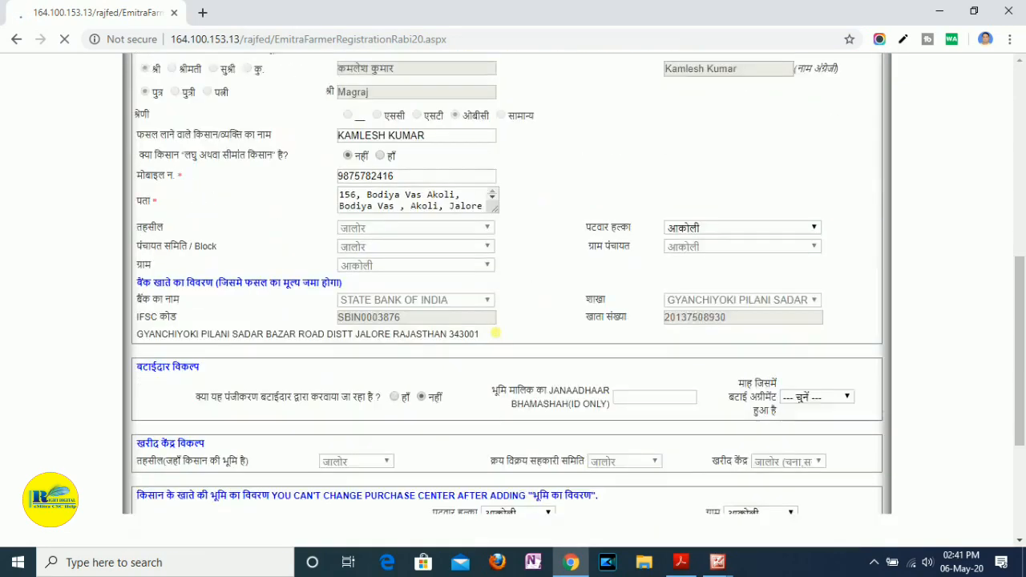
{"action": "scroll", "coordinate": [493, 331], "scroll_direction": "up", "scroll_amount": 3}
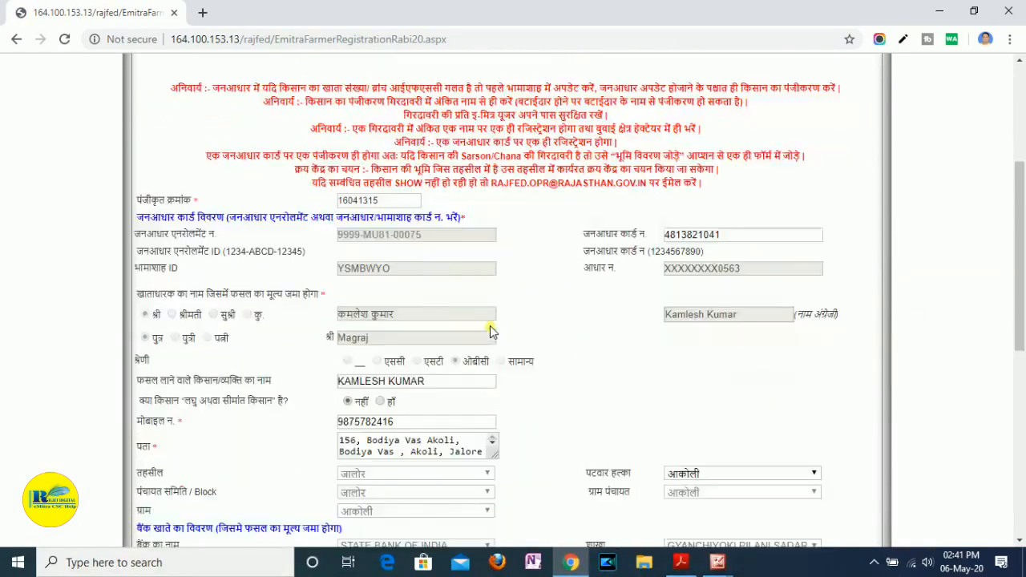
{"action": "scroll", "coordinate": [490, 325], "scroll_direction": "down", "scroll_amount": 5}
{"action": "scroll", "coordinate": [490, 325], "scroll_direction": "up", "scroll_amount": 4}
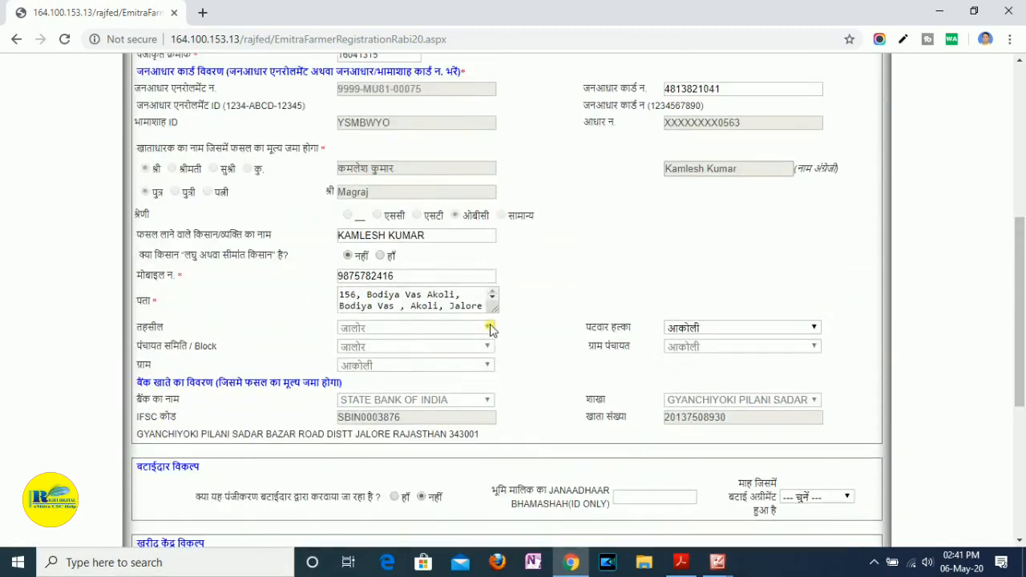
{"action": "scroll", "coordinate": [490, 329], "scroll_direction": "up", "scroll_amount": 3}
{"action": "scroll", "coordinate": [491, 328], "scroll_direction": "down", "scroll_amount": 4}
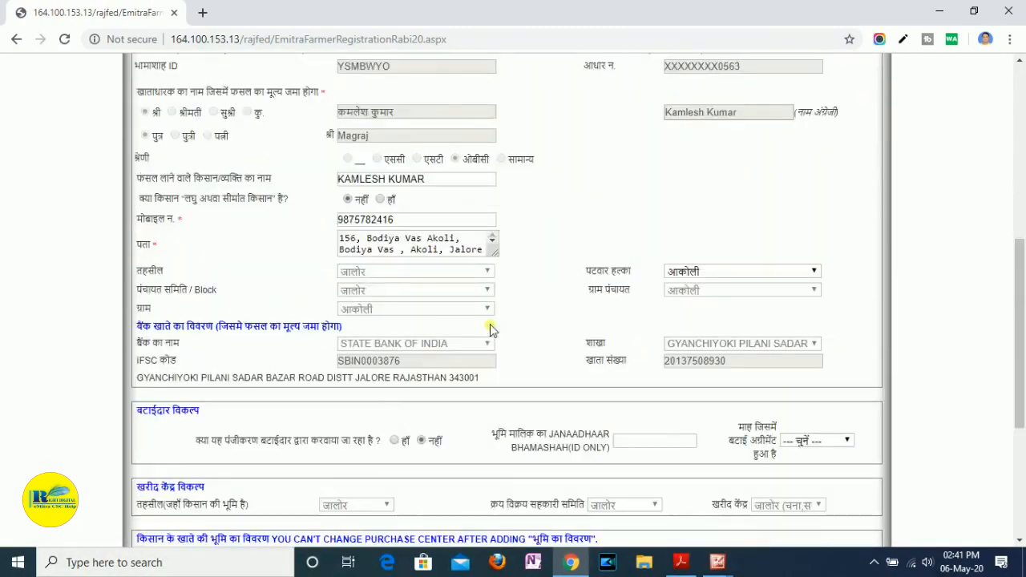
{"action": "scroll", "coordinate": [491, 328], "scroll_direction": "down", "scroll_amount": 3}
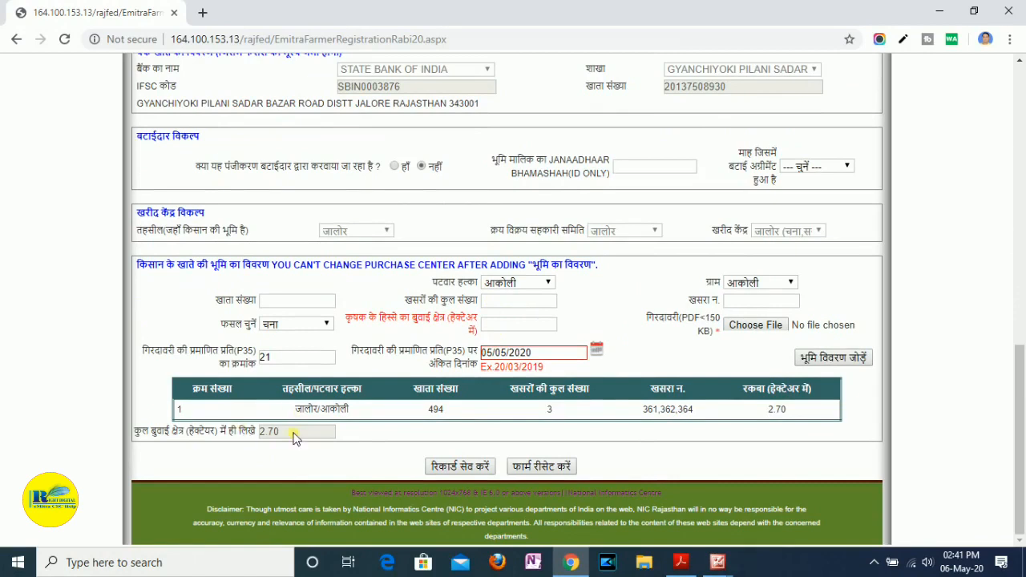
{"action": "left_click_drag", "start_coordinate": [298, 410], "coordinate": [423, 405]}
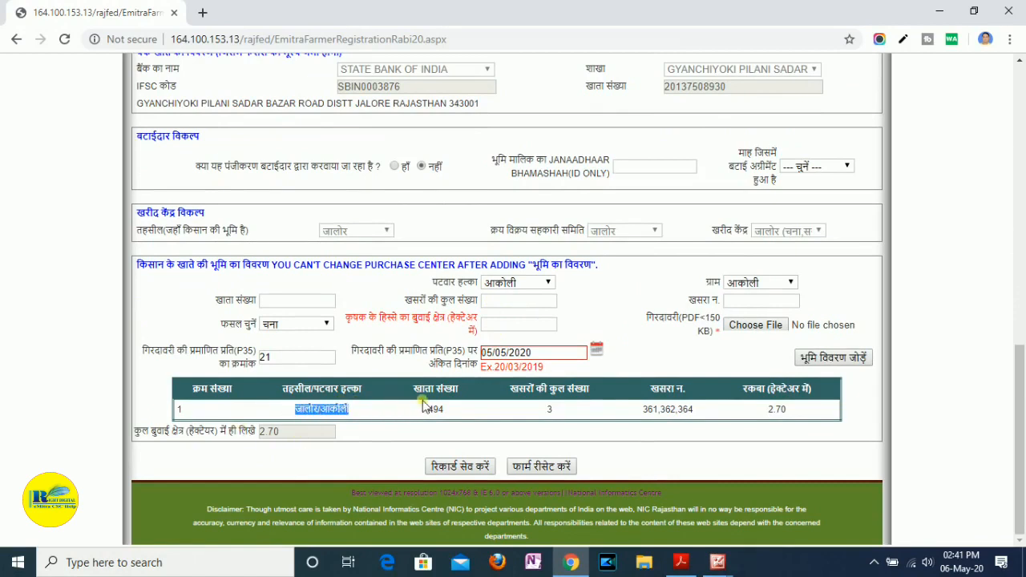
{"action": "left_click_drag", "start_coordinate": [692, 423], "coordinate": [794, 422]}
{"action": "left_click", "coordinate": [781, 431]}
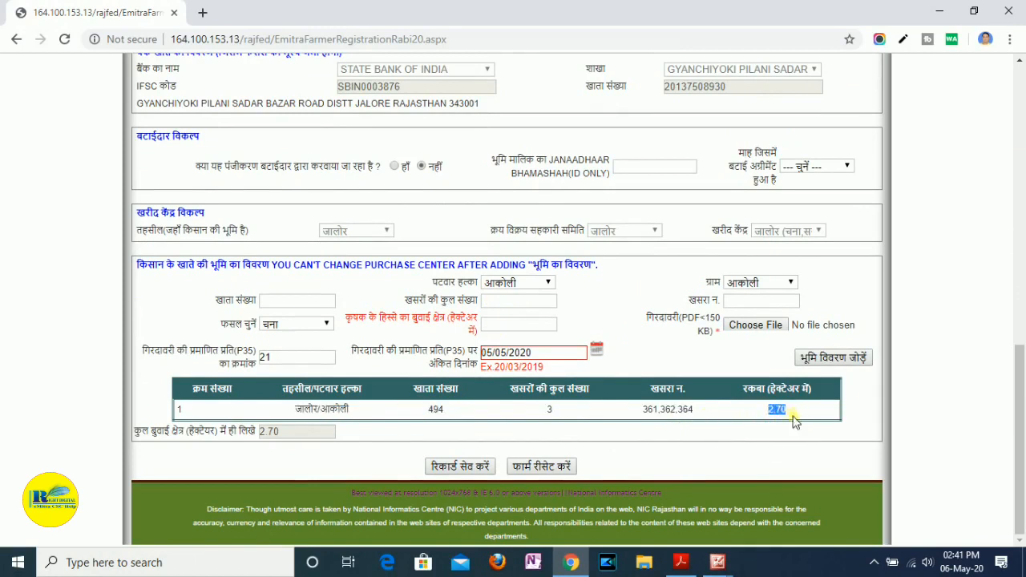
- Save the registration record, confirm the saving in the रिकॉर्ड सत्यापन dialog, and accept the district code notice
{"action": "left_click", "coordinate": [228, 455]}
{"action": "left_click", "coordinate": [469, 468]}
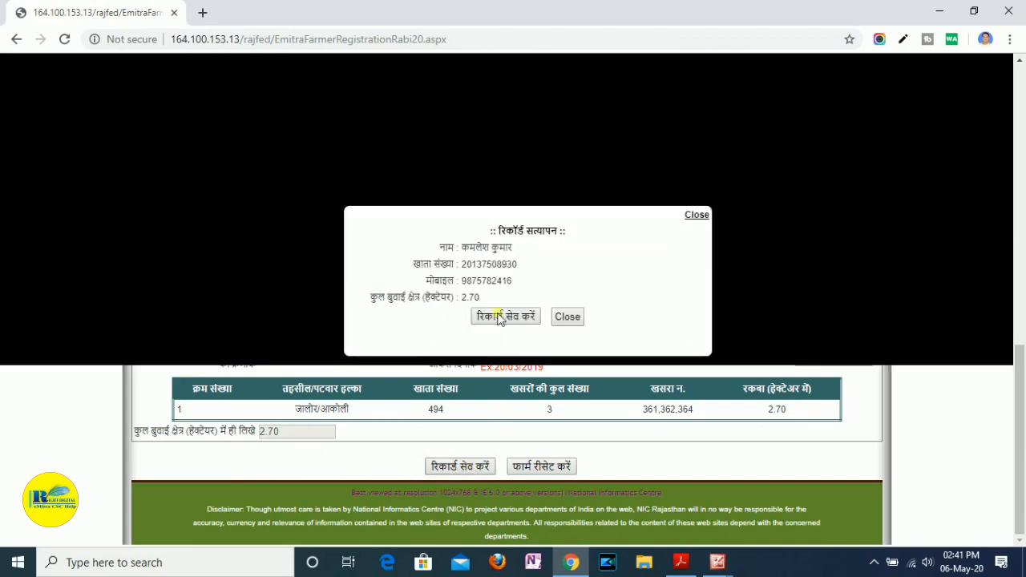
{"action": "left_click", "coordinate": [505, 319]}
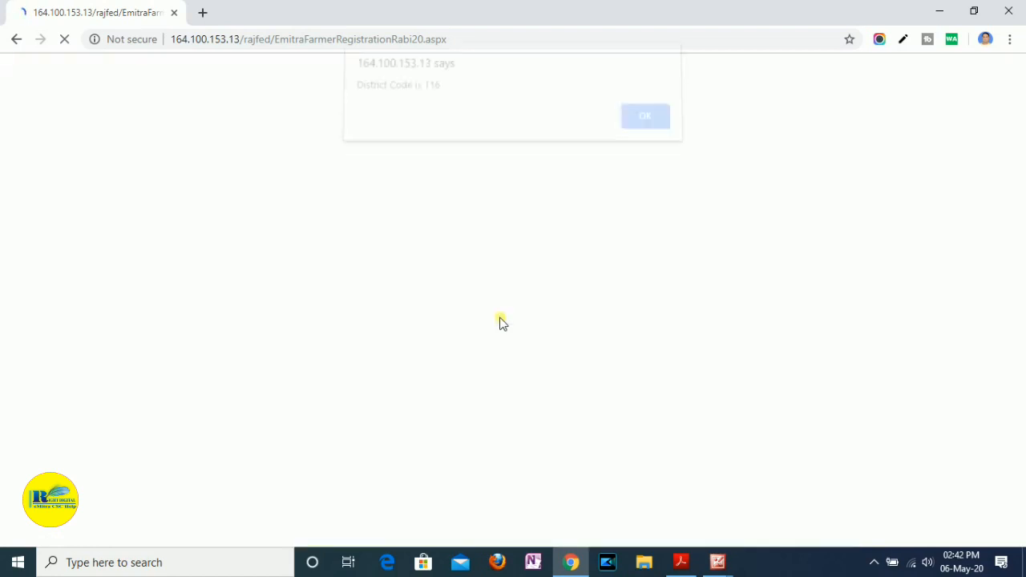
{"action": "left_click", "coordinate": [646, 123]}
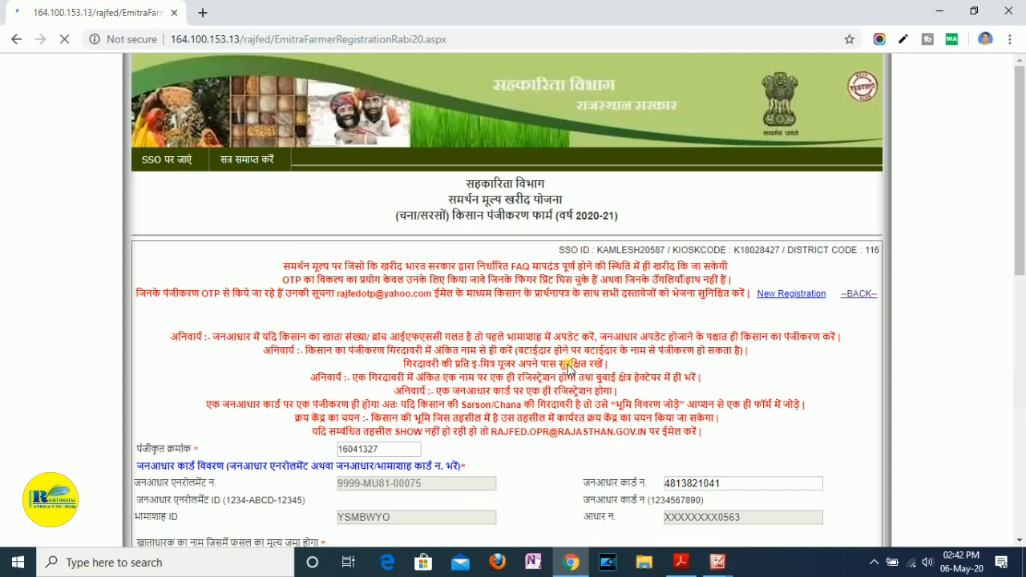
{"action": "scroll", "coordinate": [566, 365], "scroll_direction": "down", "scroll_amount": 3}
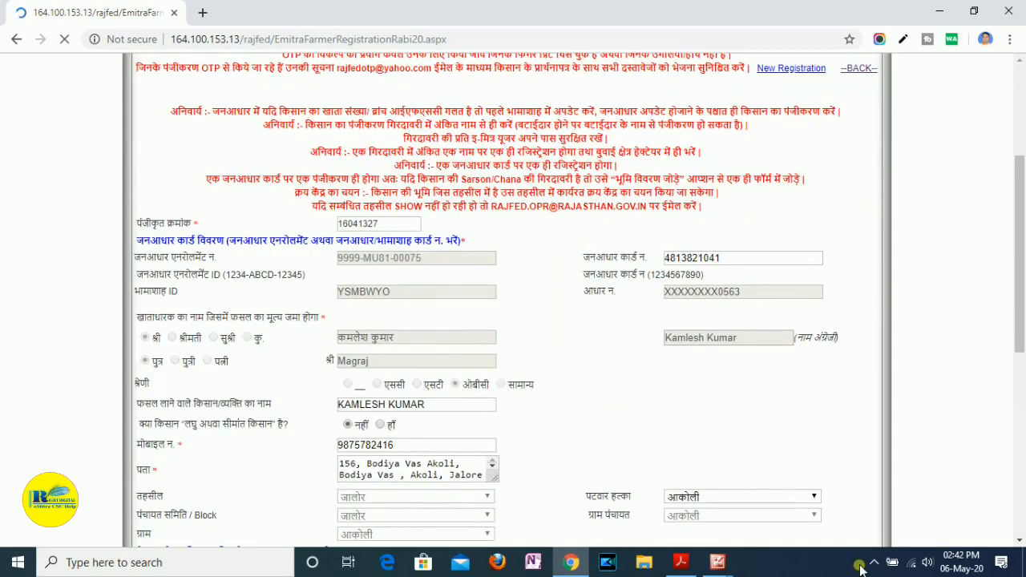
{"action": "left_click", "coordinate": [877, 563]}
{"action": "left_click", "coordinate": [882, 566]}
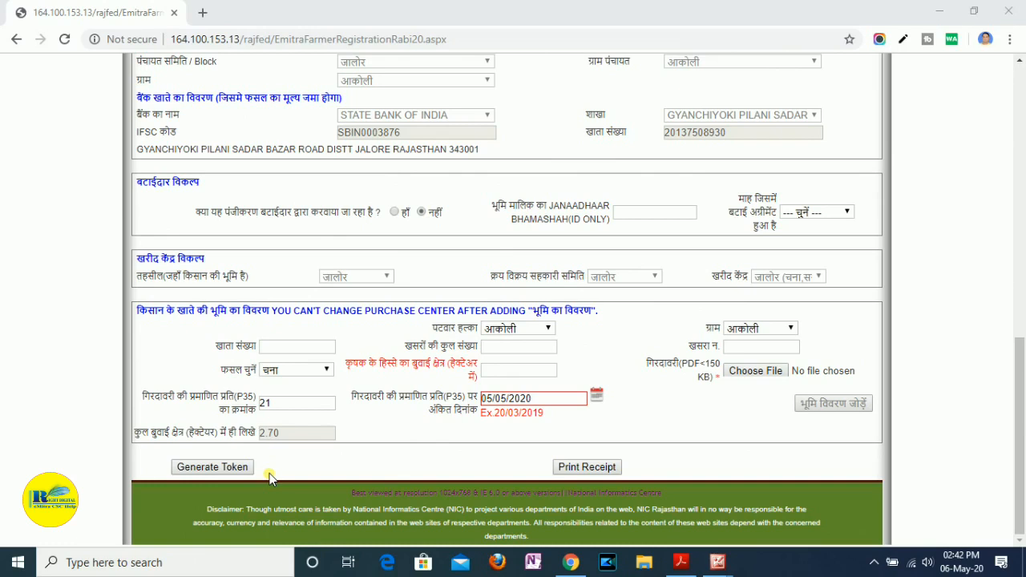
- Open the printable receipt of the saved farmer registration and review its farmer, bank and land details down to the conditions
{"action": "left_click", "coordinate": [601, 469]}
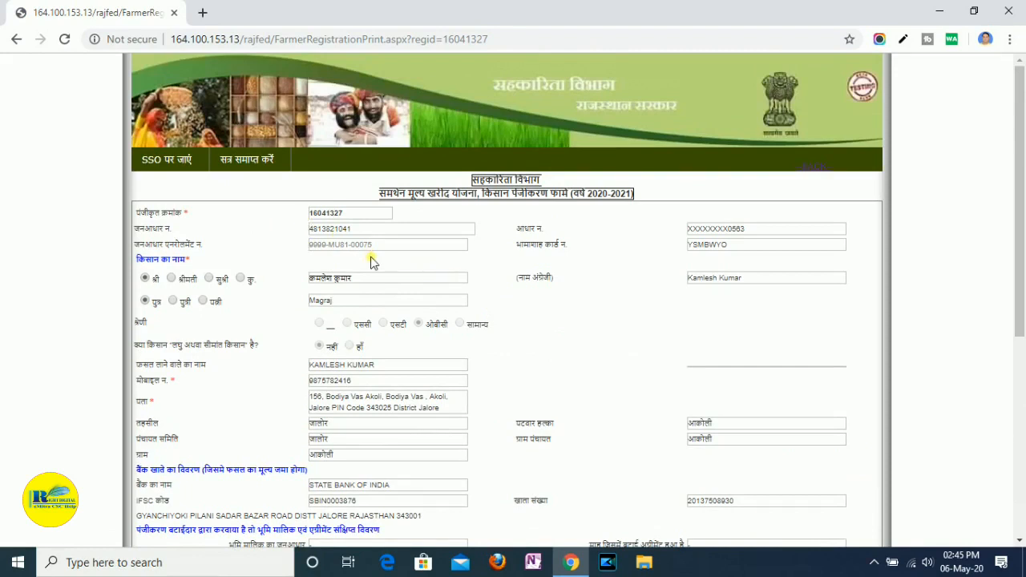
{"action": "scroll", "coordinate": [671, 259], "scroll_direction": "down", "scroll_amount": 2}
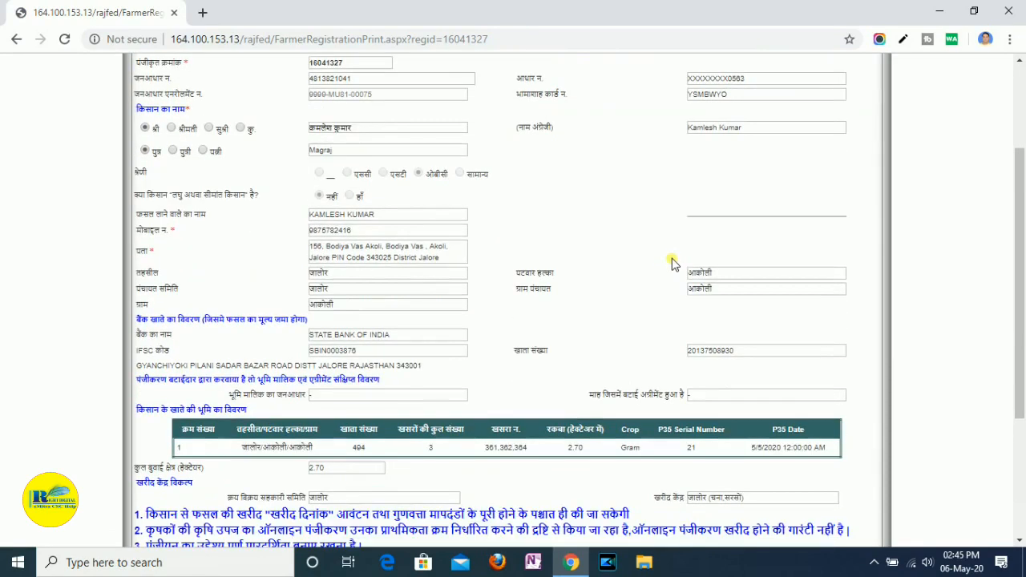
{"action": "scroll", "coordinate": [563, 276], "scroll_direction": "down", "scroll_amount": 3}
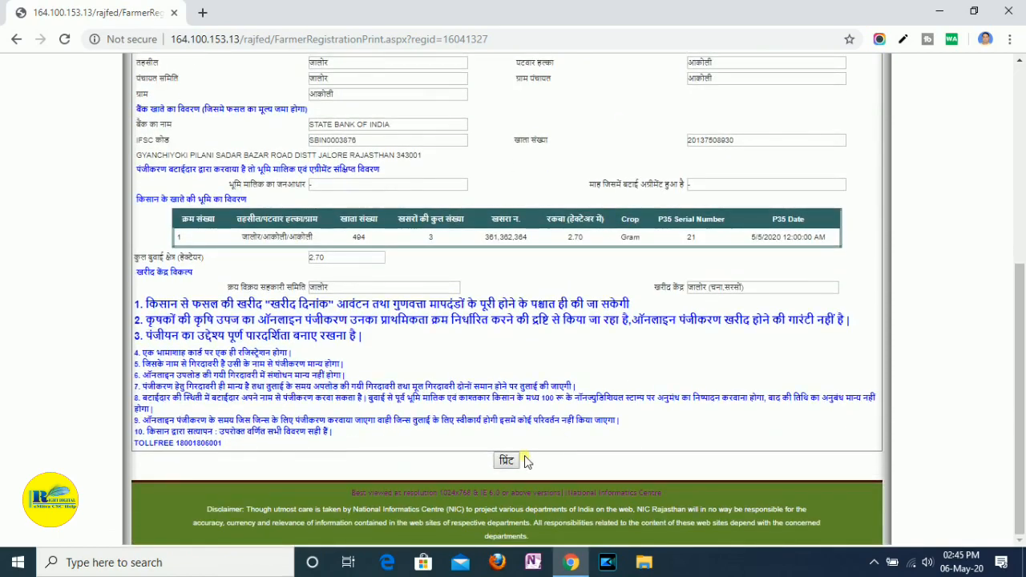
- Print the registration receipt to a PDF and save it on the Desktop as Untitled Document
{"action": "left_click", "coordinate": [506, 460]}
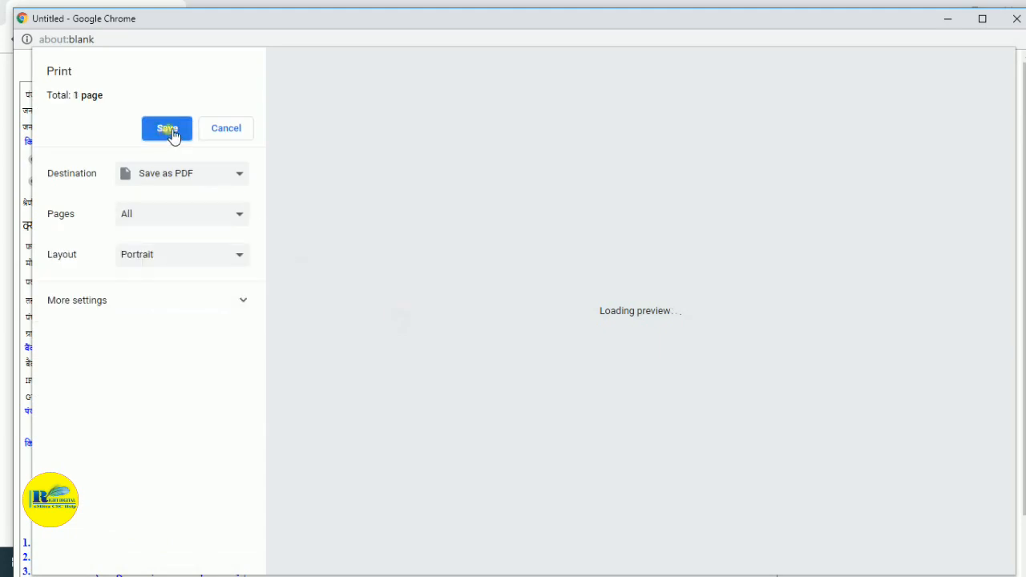
{"action": "left_click", "coordinate": [170, 130]}
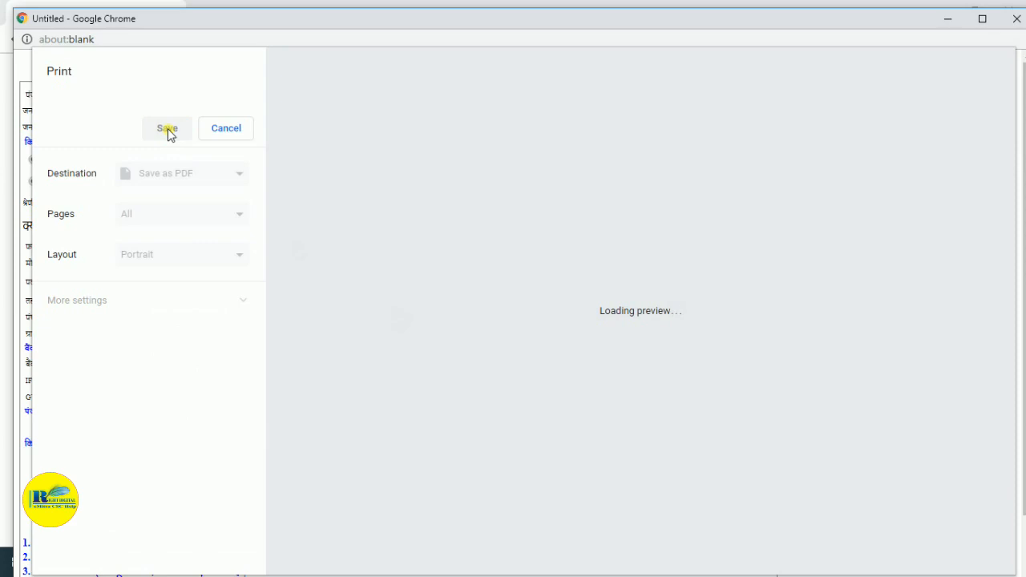
{"action": "left_click", "coordinate": [167, 130]}
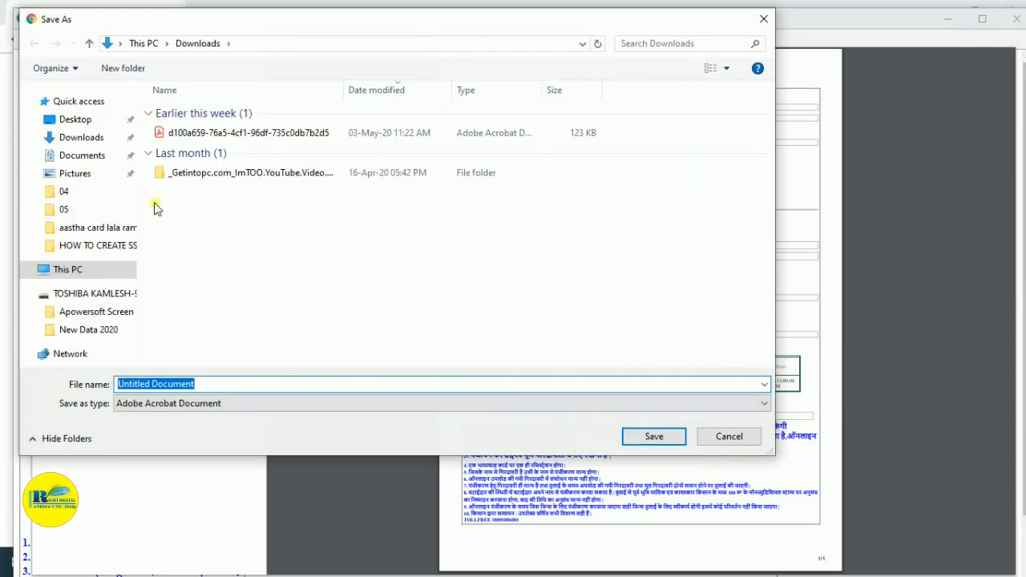
{"action": "left_click", "coordinate": [88, 121]}
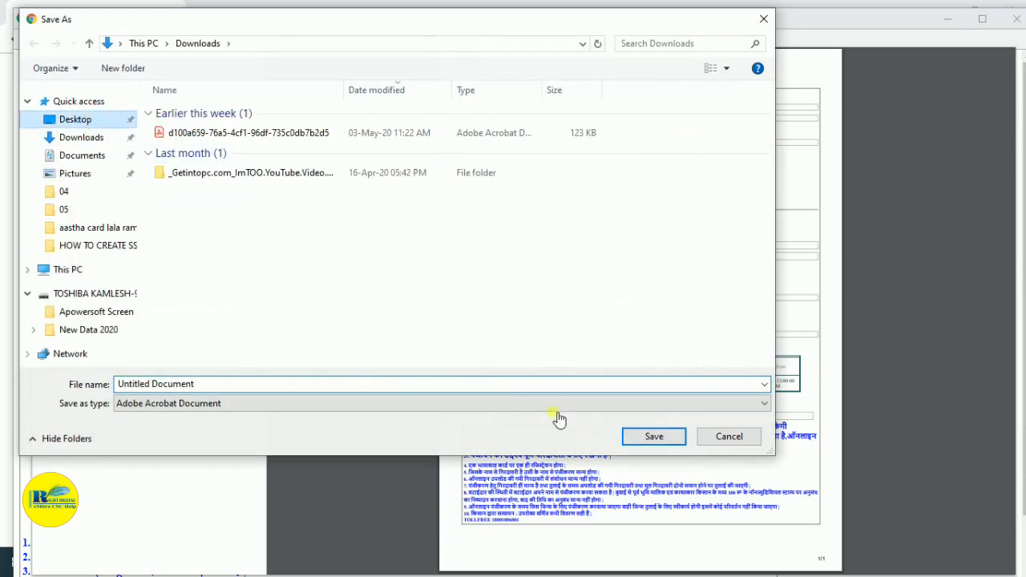
{"action": "left_click", "coordinate": [654, 436]}
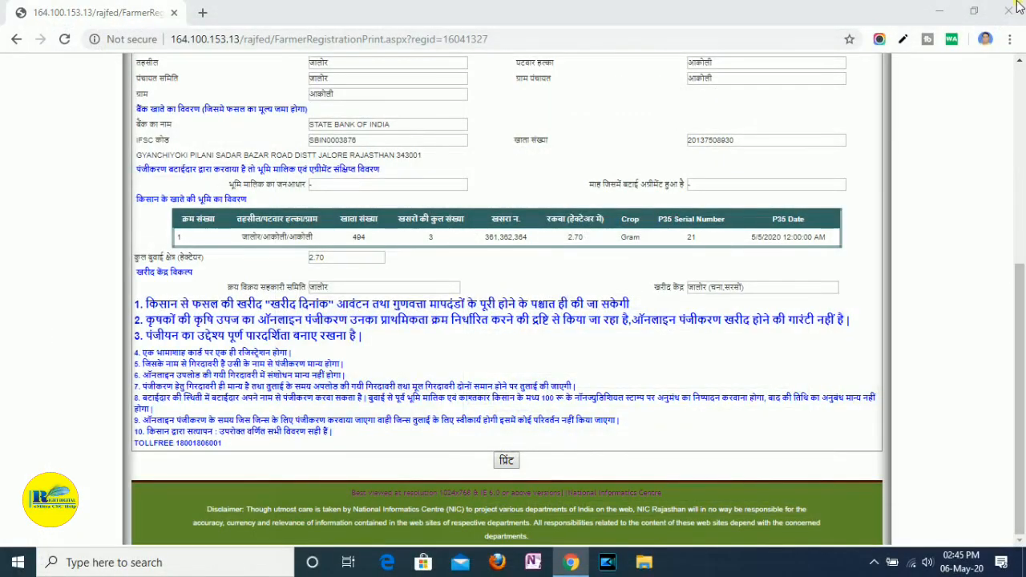
- Open the Untitled Document PDF from the desktop in Adobe Acrobat Reader and examine the receipt through to its end
{"action": "left_click", "coordinate": [937, 14]}
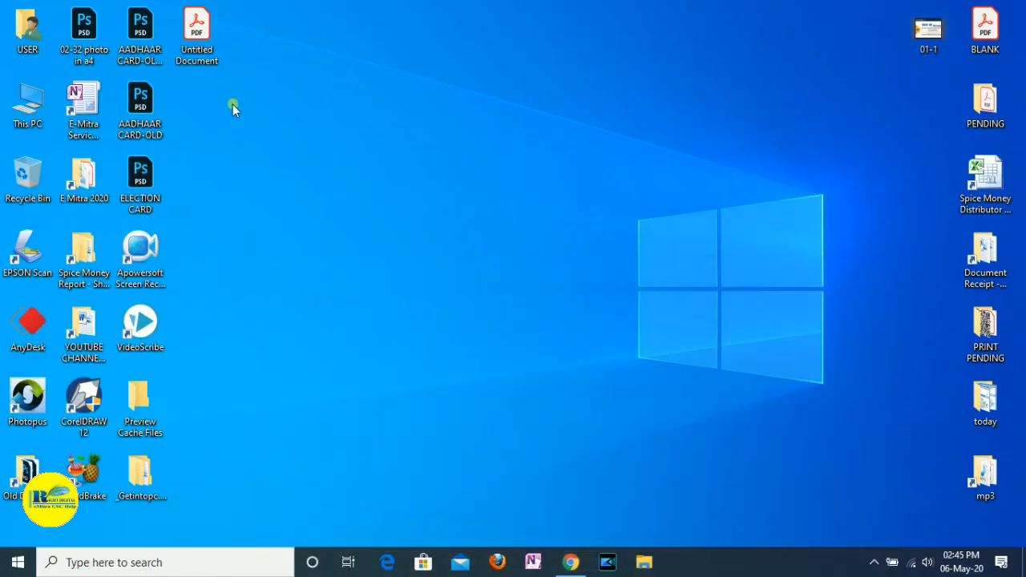
{"action": "right_click", "coordinate": [197, 51]}
{"action": "left_click", "coordinate": [212, 58]}
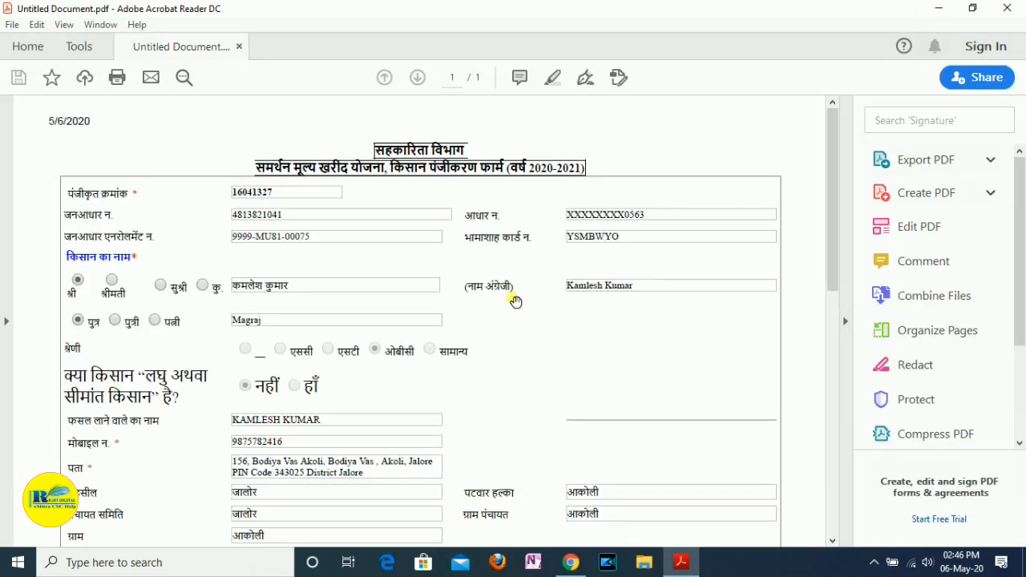
{"action": "scroll", "coordinate": [515, 296], "scroll_direction": "down", "scroll_amount": 1}
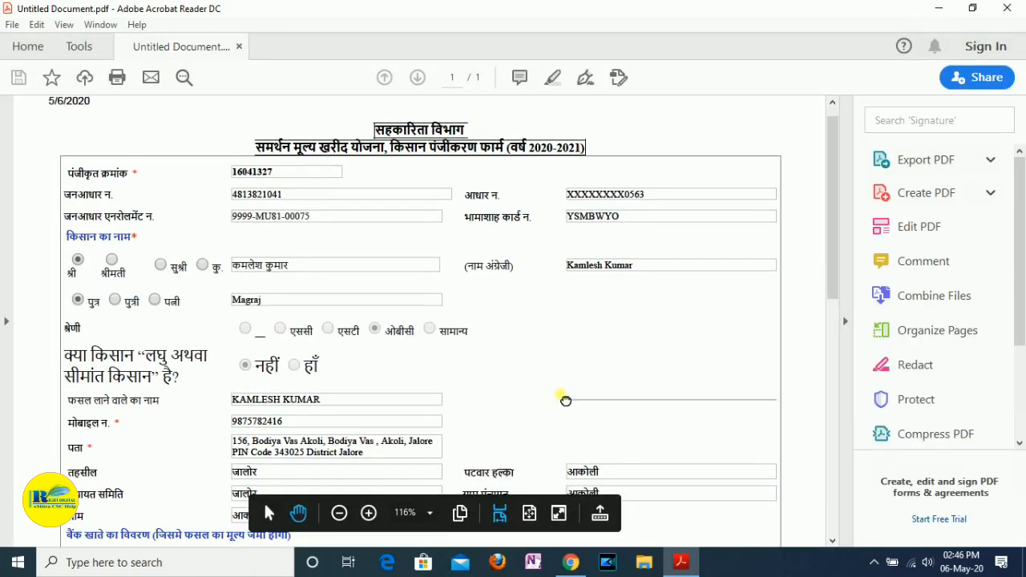
{"action": "scroll", "coordinate": [565, 400], "scroll_direction": "down", "scroll_amount": 8}
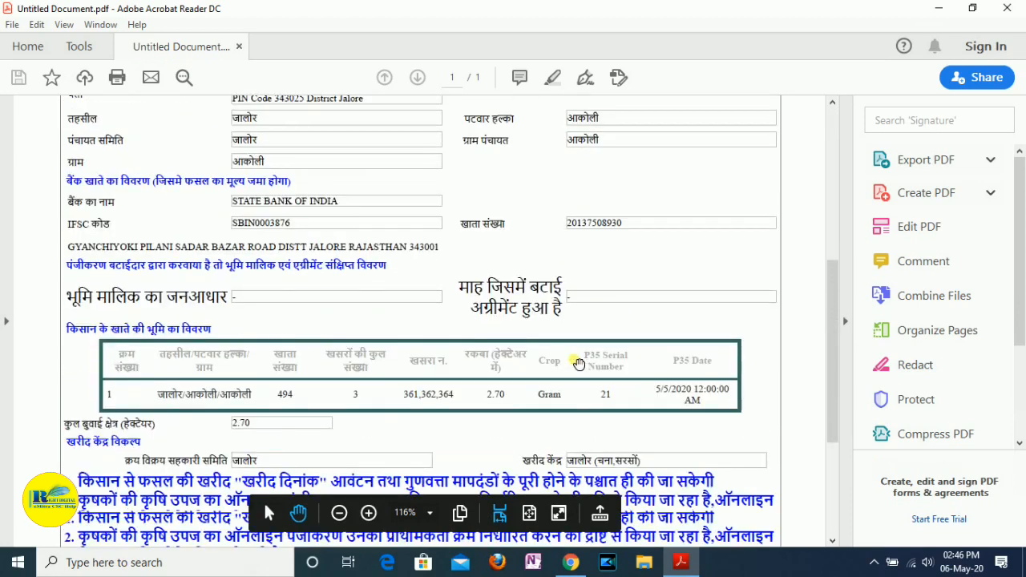
{"action": "scroll", "coordinate": [578, 363], "scroll_direction": "down", "scroll_amount": 5}
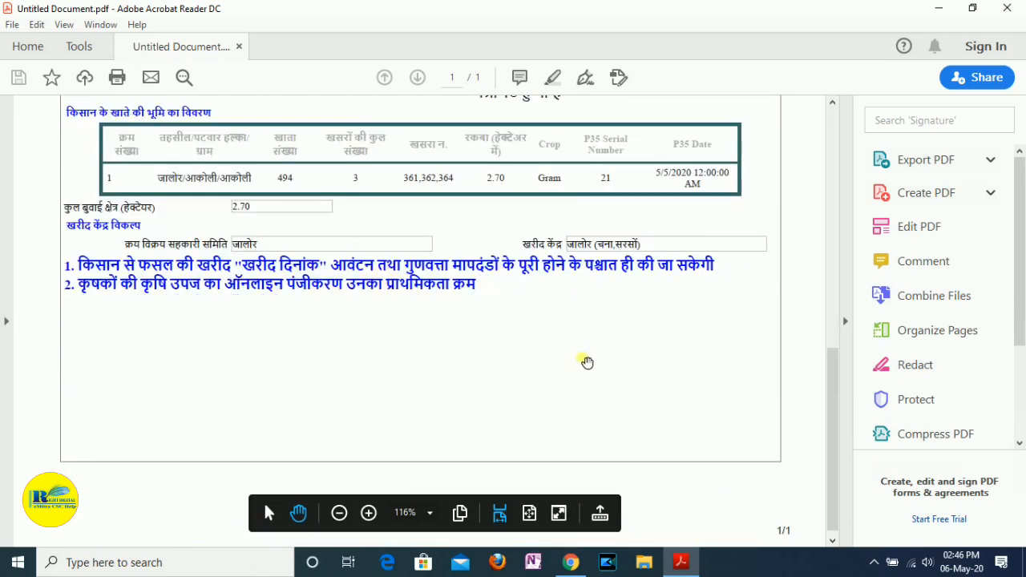